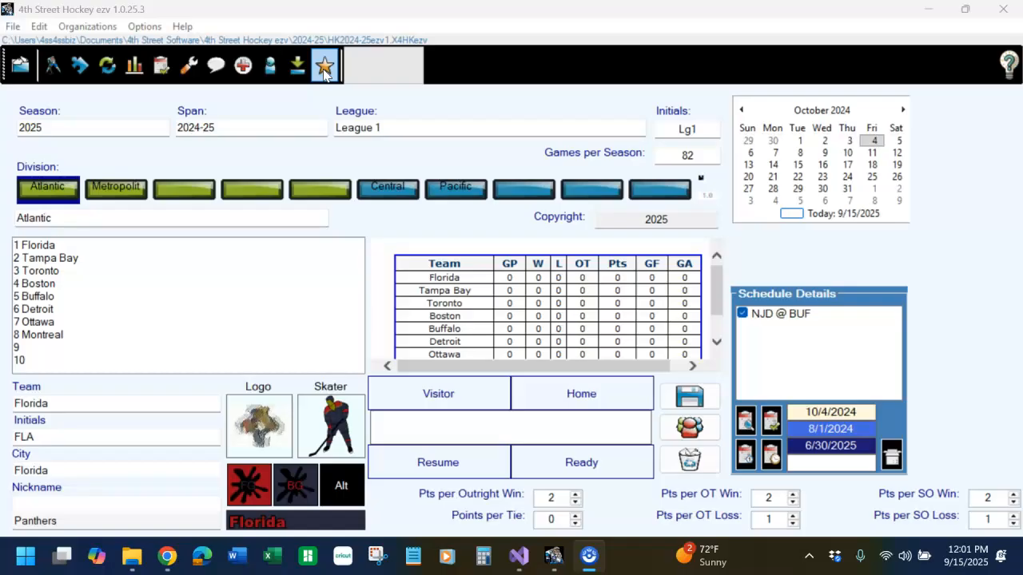
Step: Open the Season Melder and start a new meld file with season 2040 and season span 2039-40
left_click(324, 72)
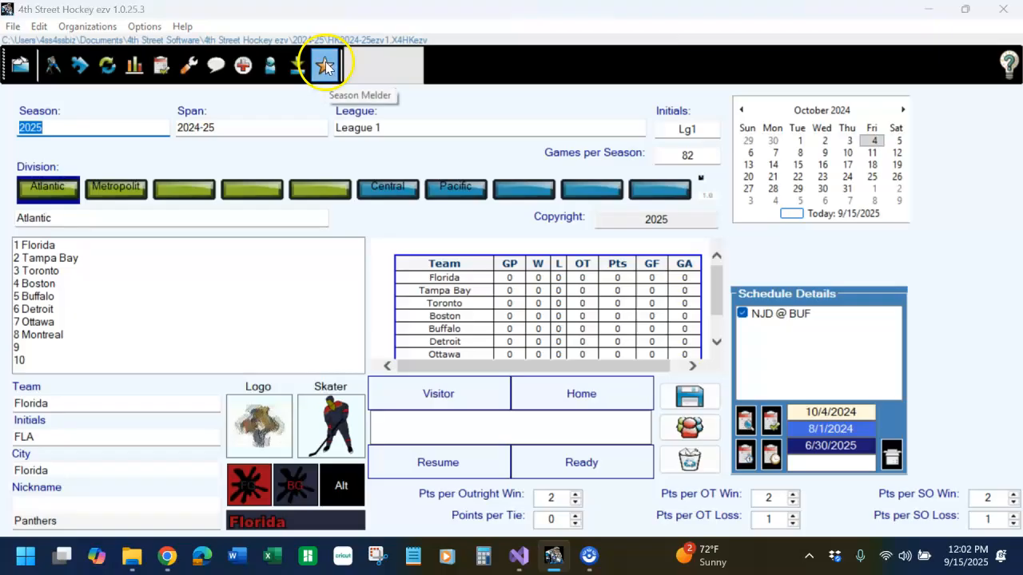
left_click(324, 68)
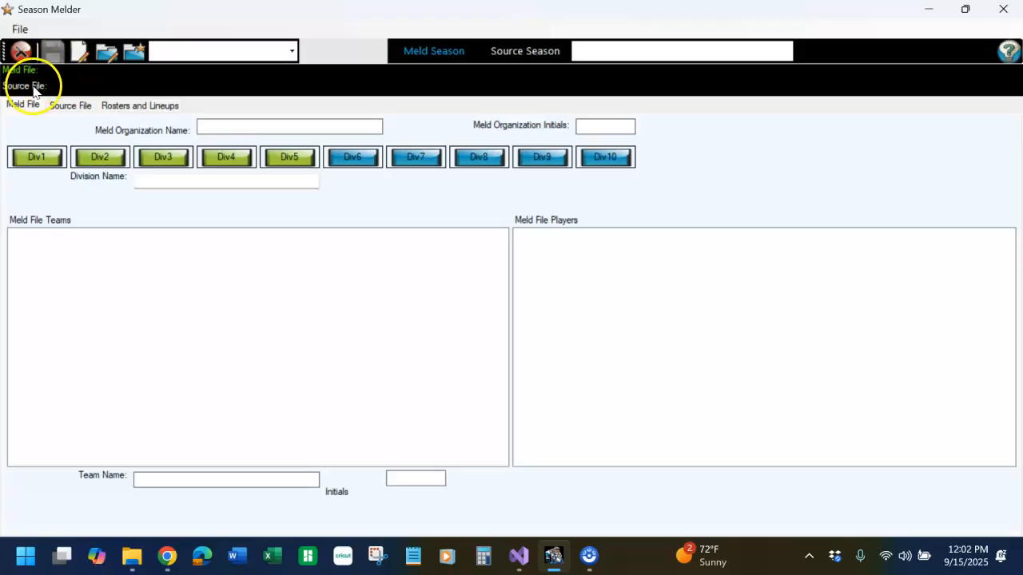
left_click(80, 53)
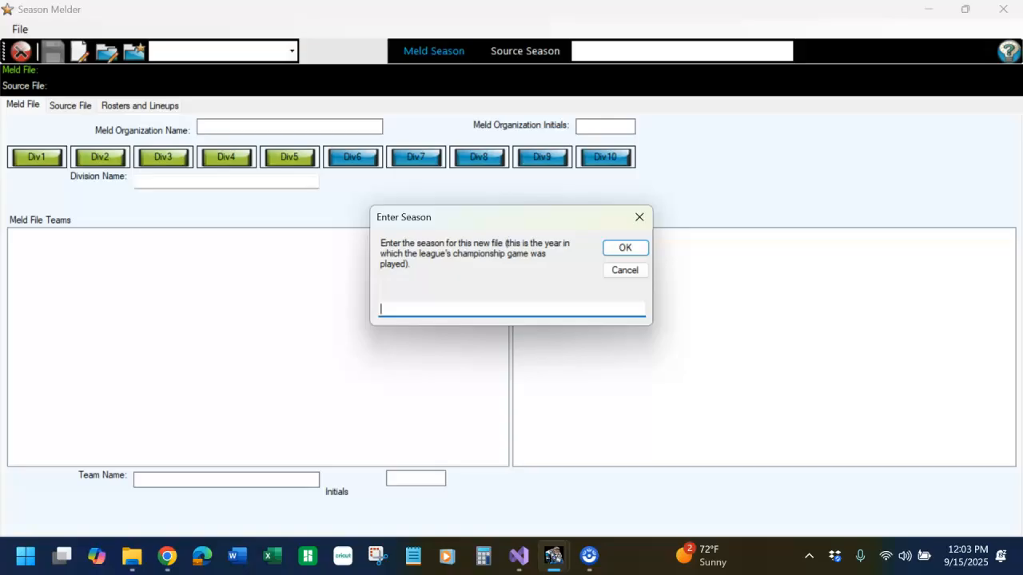
type("2040")
left_click(624, 248)
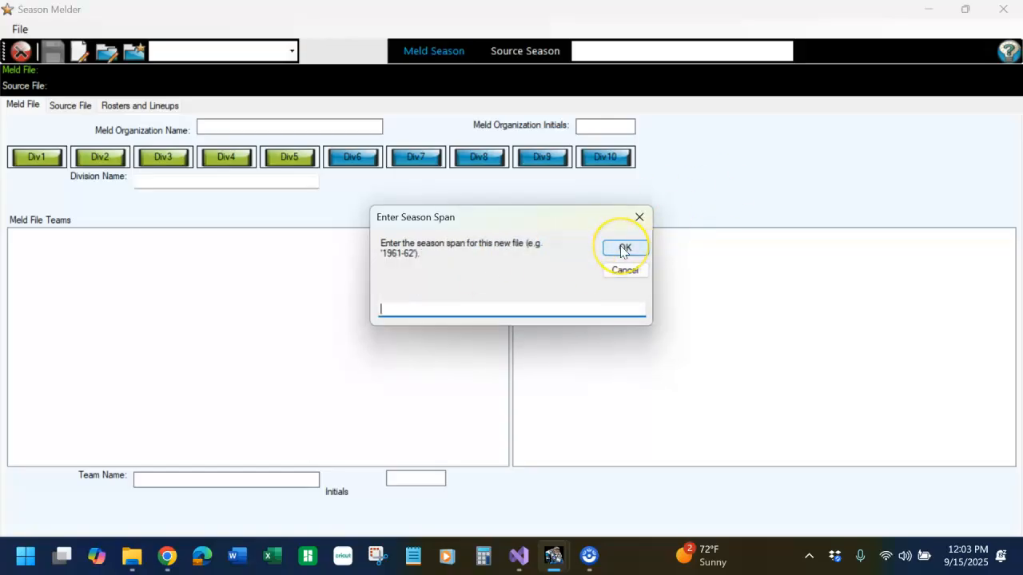
type("2039-40")
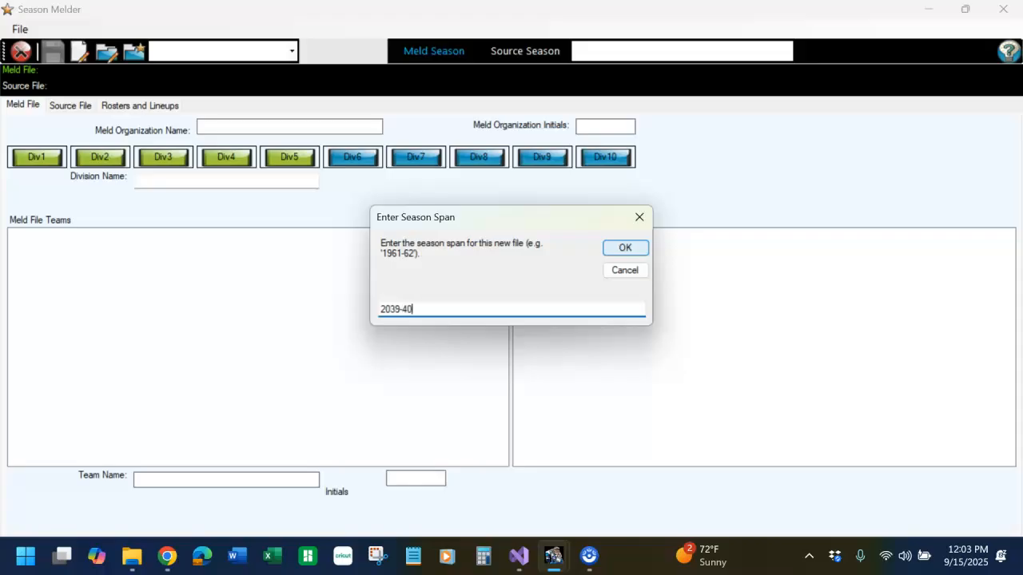
left_click(620, 249)
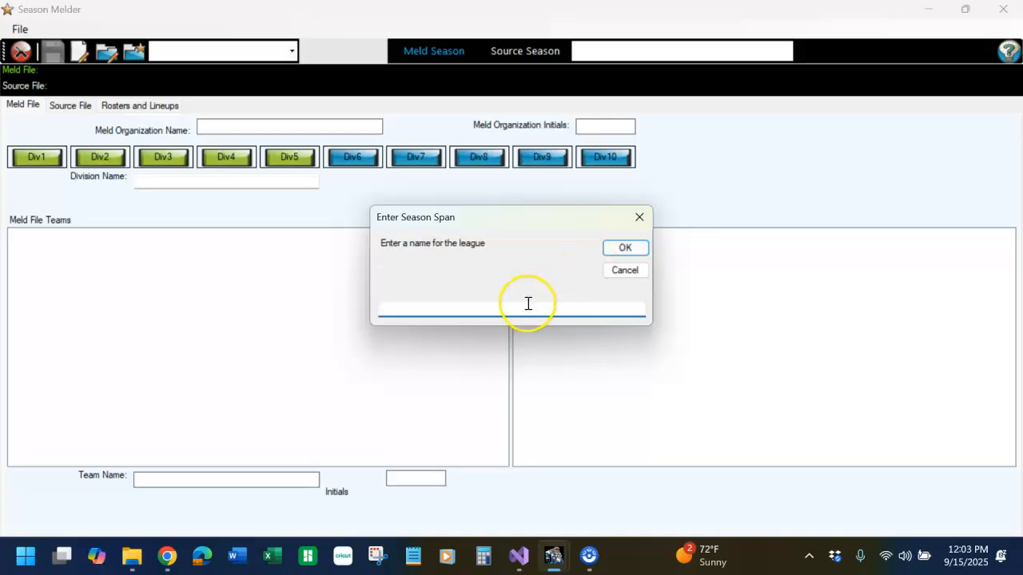
Step: Name the new meld file's league Meld League Playoffs 1
type("Meld League Playoffs")
left_click(540, 303)
type("1")
left_click(624, 248)
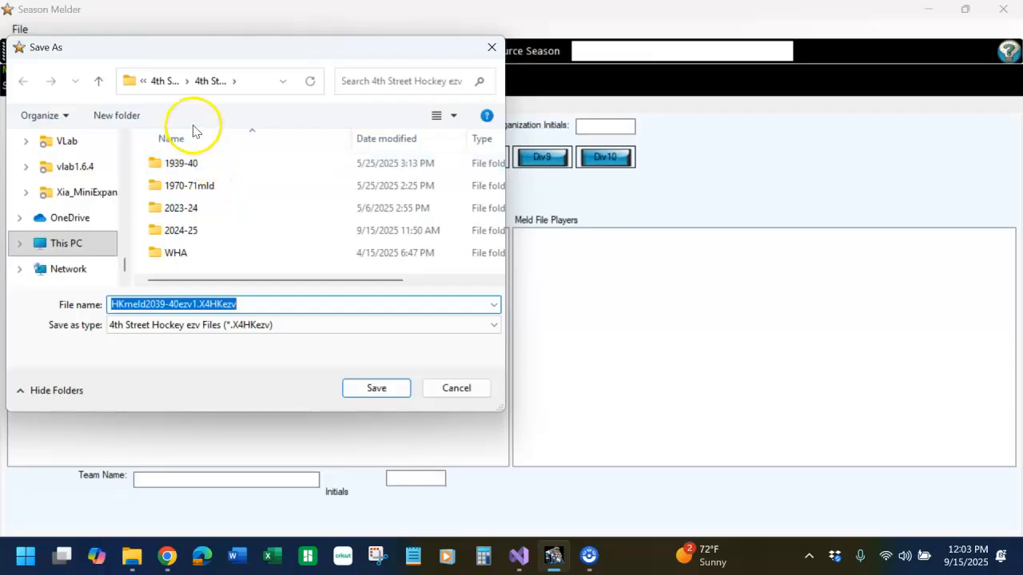
Step: Create a Meld folder containing a 2039-40 subfolder and open the subfolder as the save location
left_click(117, 116)
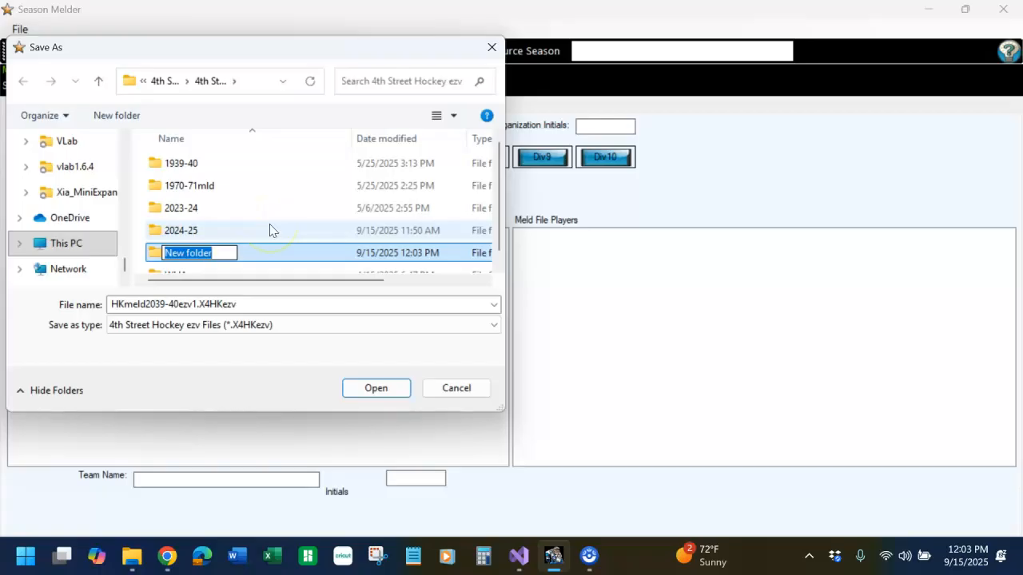
type("Meld")
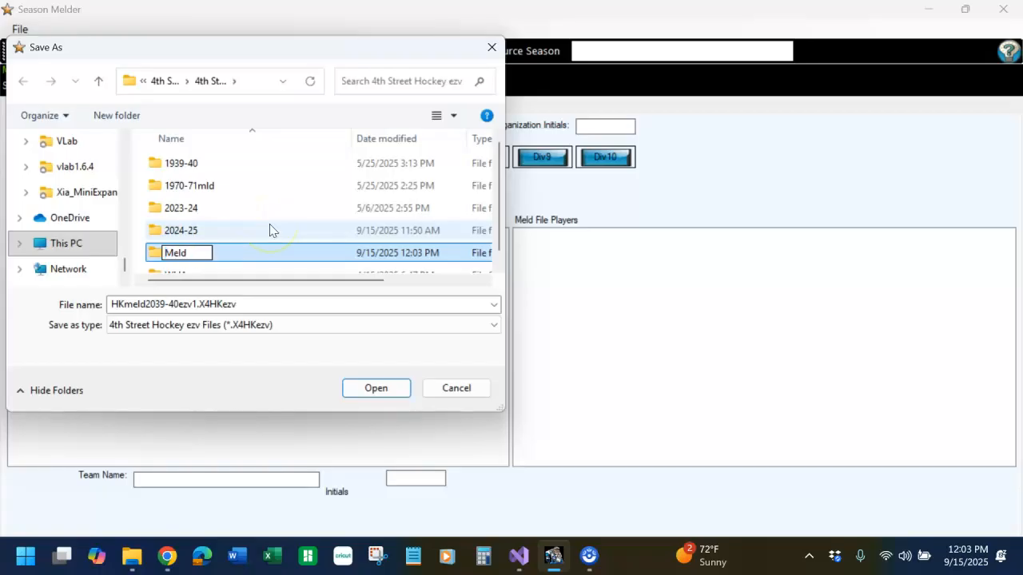
key("Return")
double_click(206, 256)
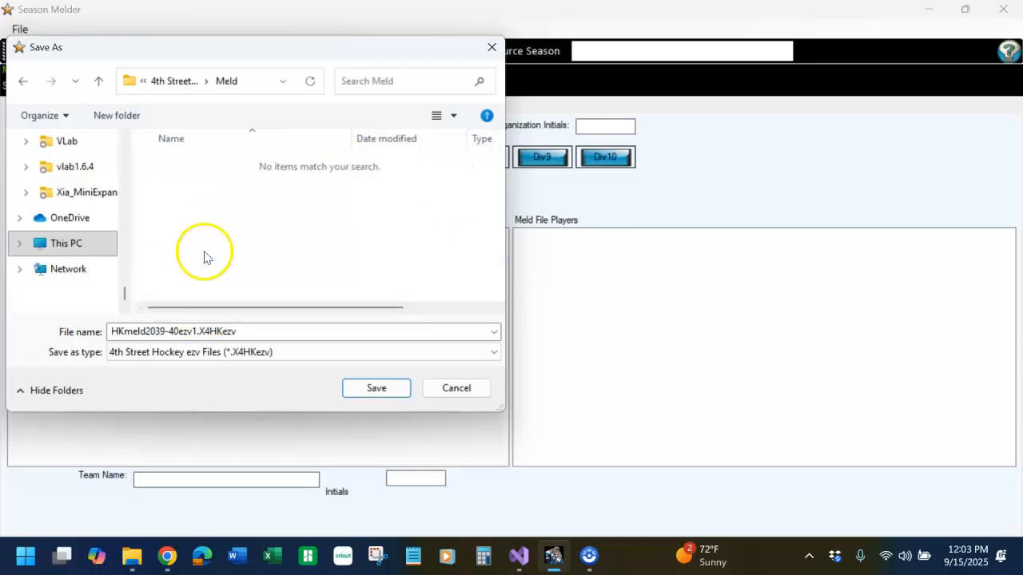
left_click(125, 116)
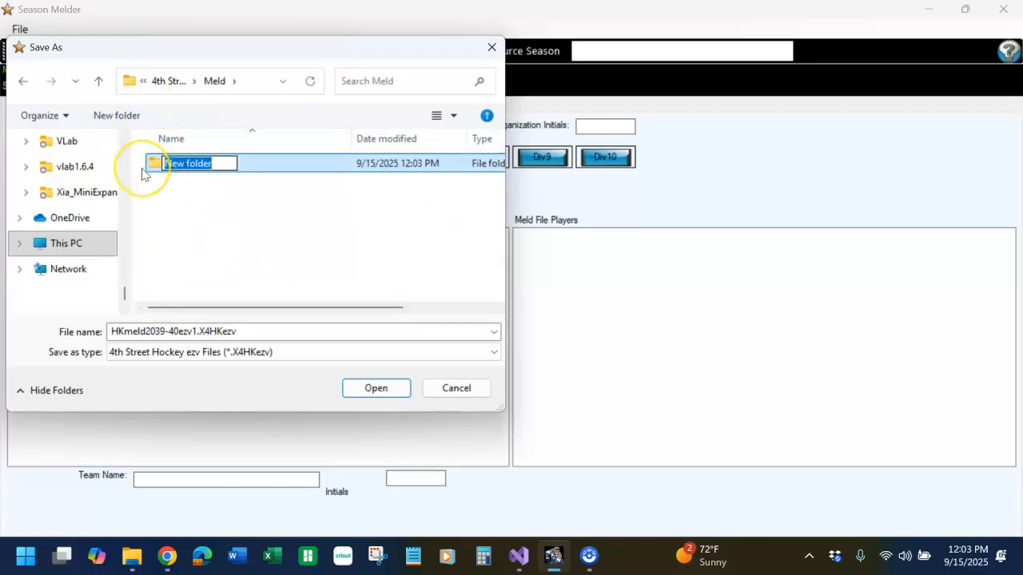
type("2039-40")
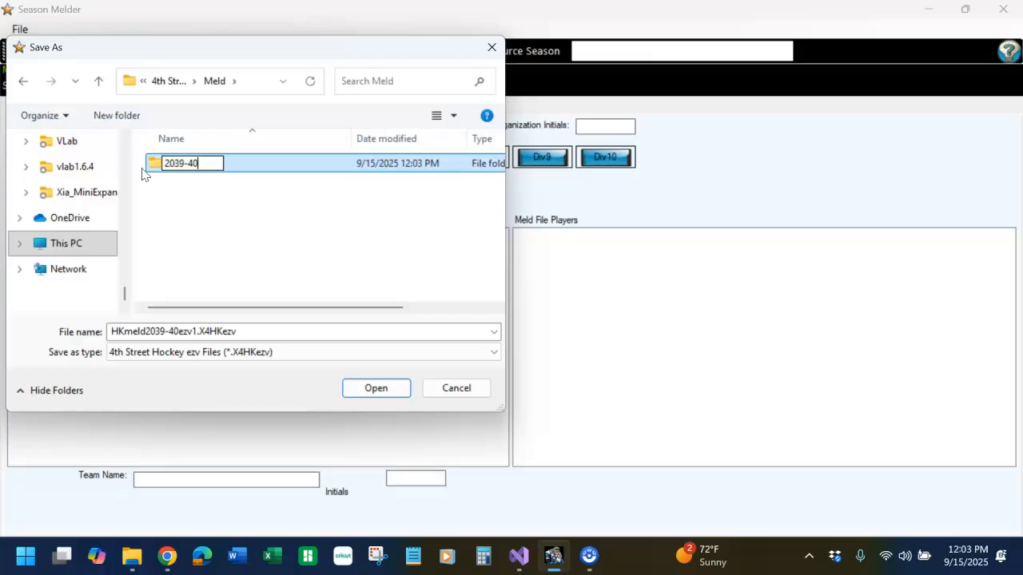
key("Return")
double_click(261, 177)
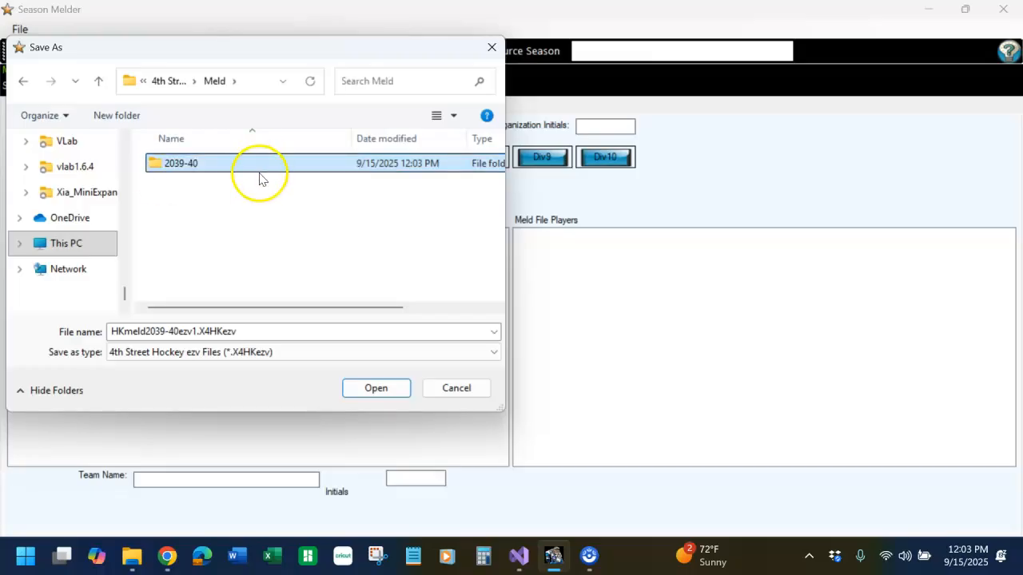
Step: Save the new meld file as HKmeld2039-40ezv1.X4HKezv in the 2039-40 folder and dismiss the creation messages
left_click(136, 332)
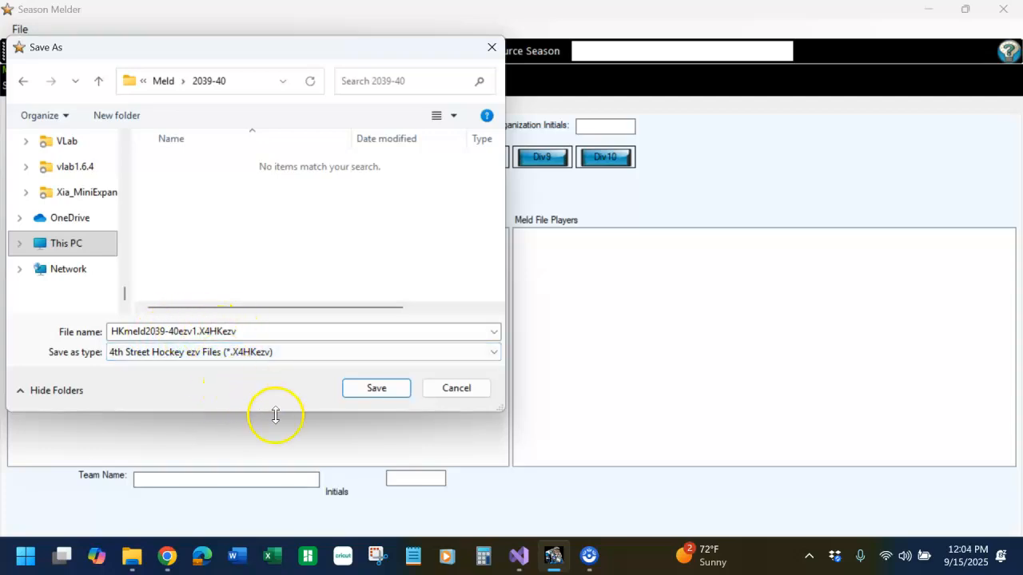
left_click(377, 388)
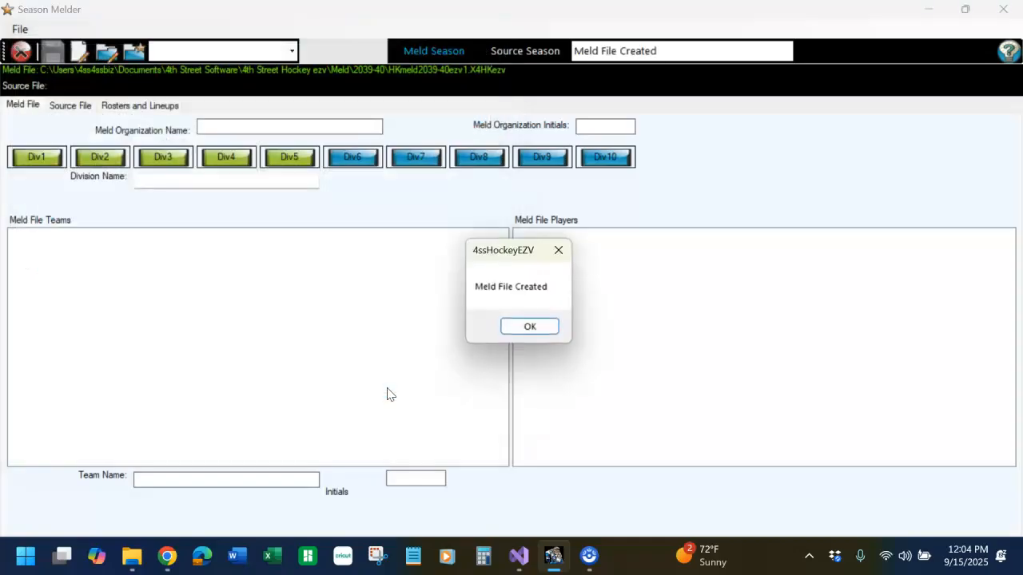
left_click(531, 327)
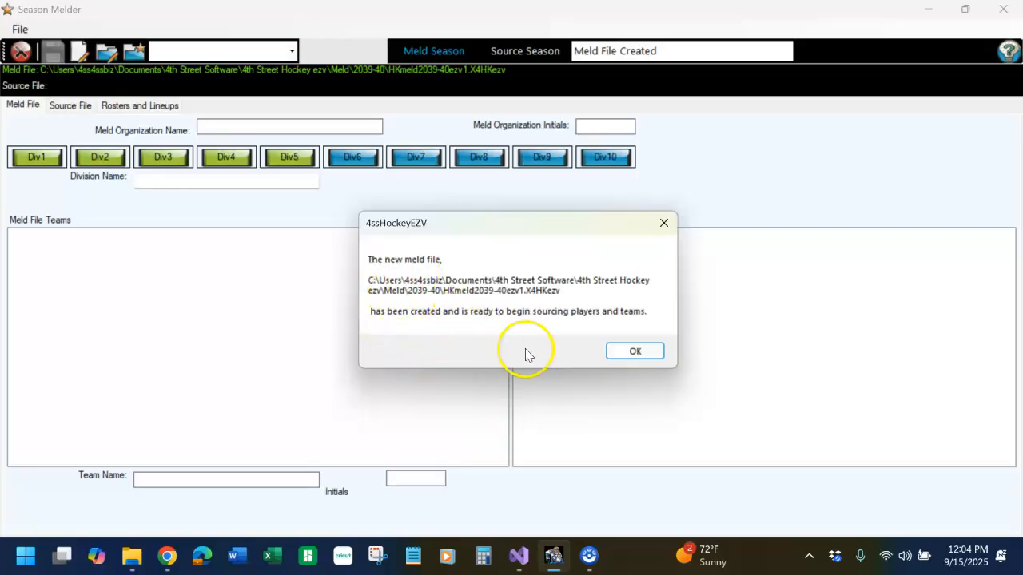
left_click(636, 353)
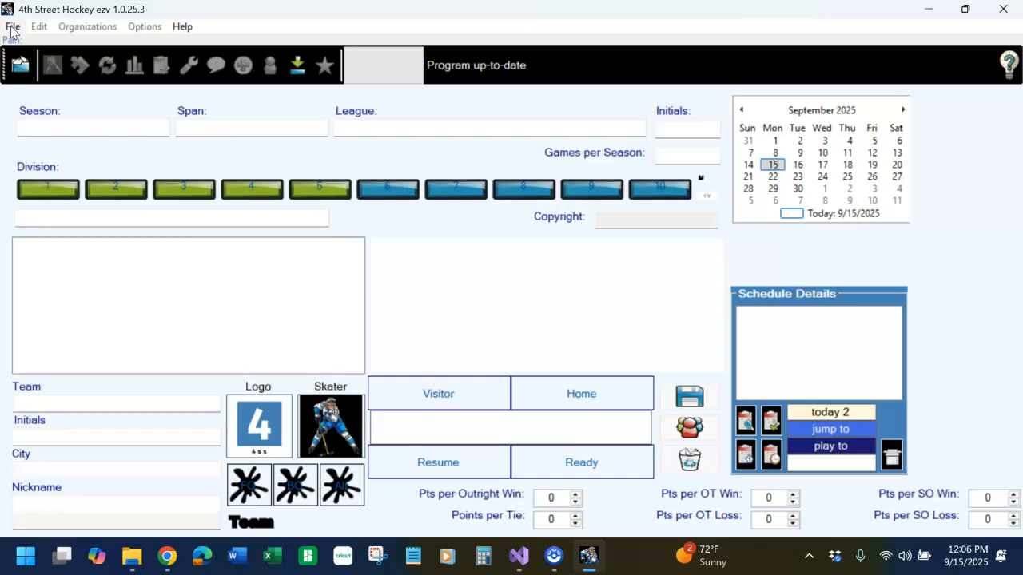
Step: Open the 2024-25 season file HK2024-25ezv1.X4HKezv and launch the Season Melder
left_click(12, 27)
left_click(27, 70)
left_click(25, 71)
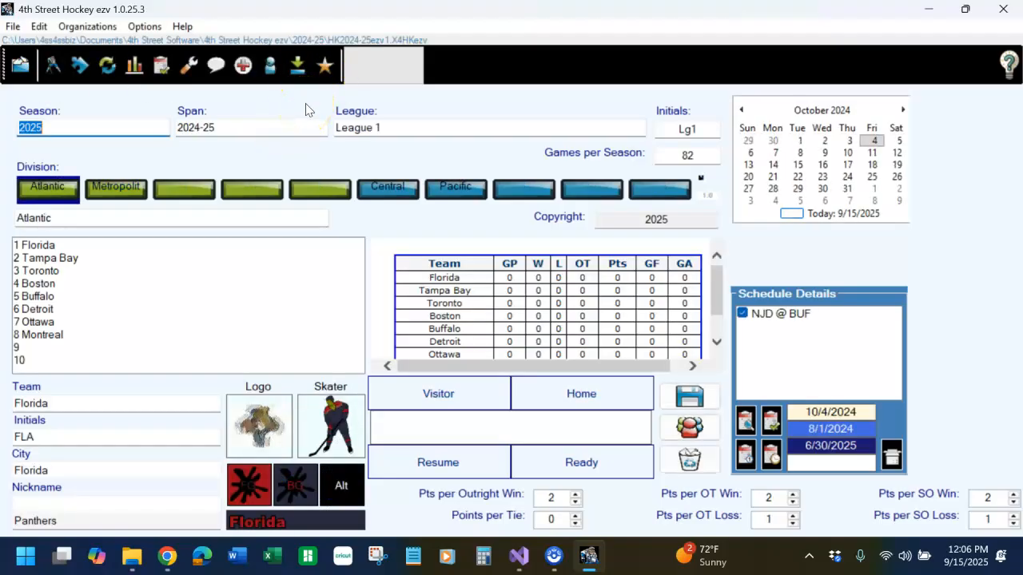
left_click(324, 69)
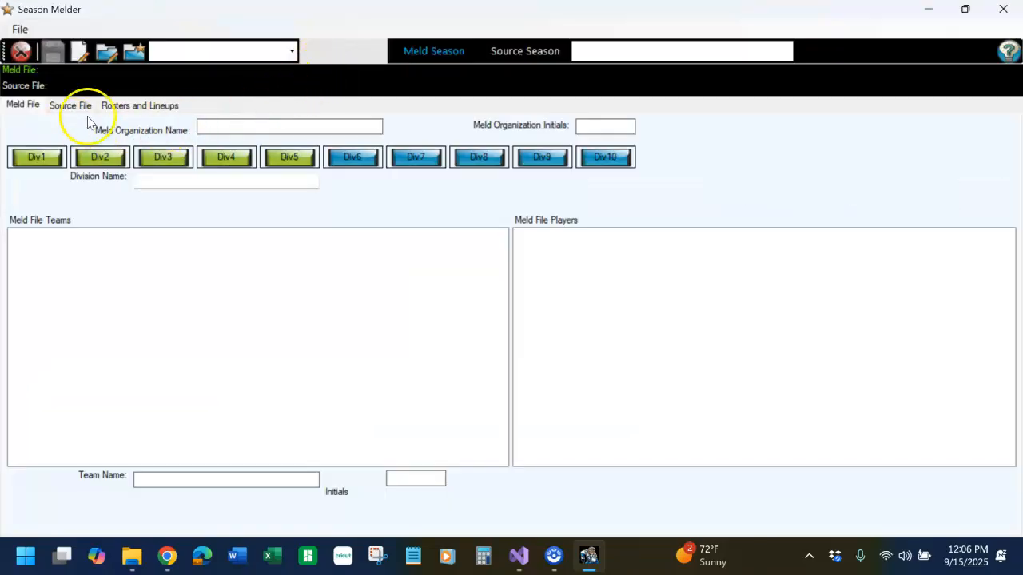
Step: Open the meld file HKmeld2039-40ezv1.X4HKezv from the 2039-40 subfolder of the Meld folder
left_click(105, 59)
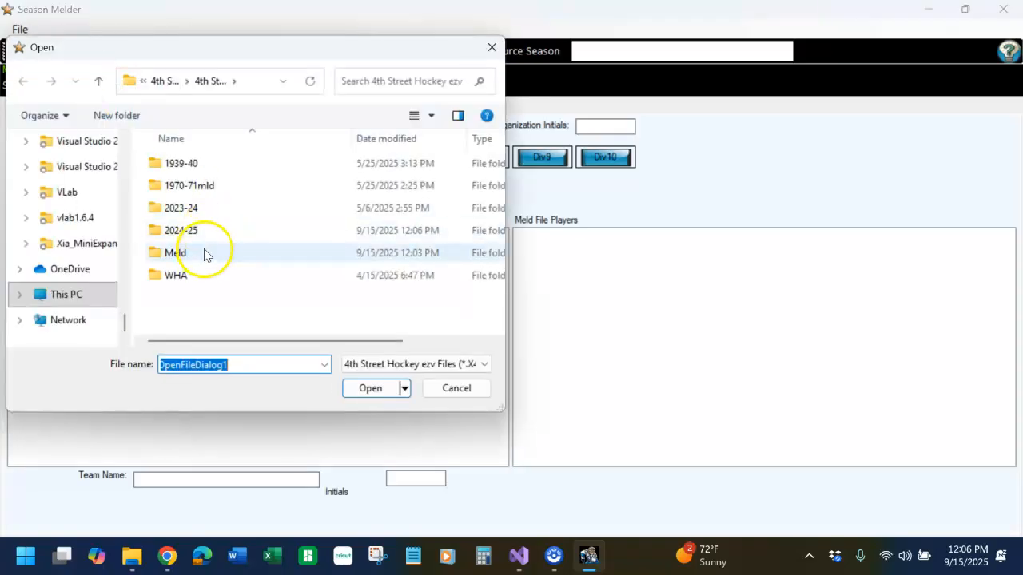
double_click(203, 251)
double_click(223, 164)
double_click(221, 165)
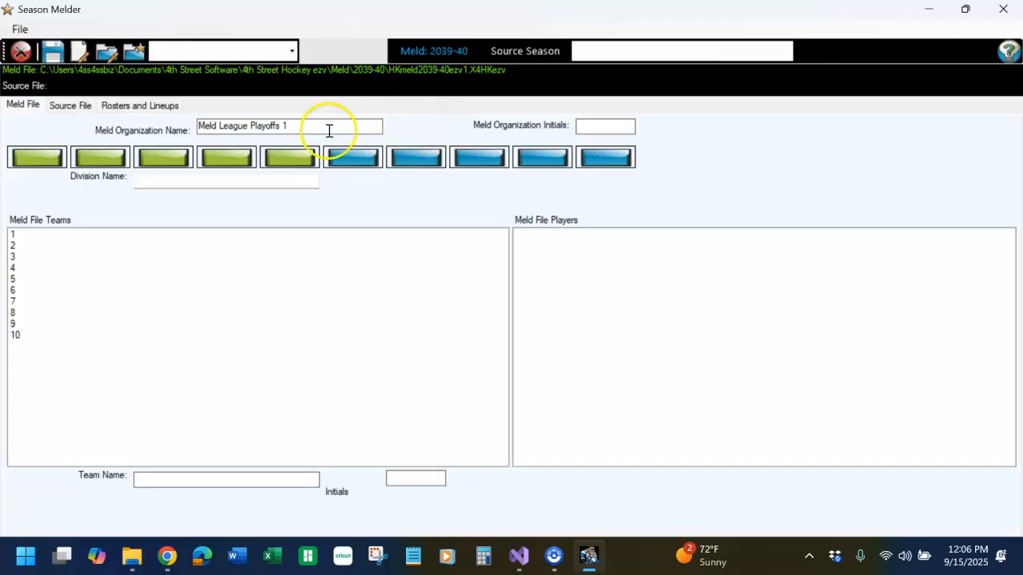
Step: Set the meld organization initials to Mld and name the first green division Conf1 and the first blue division Conf2
left_click(620, 124)
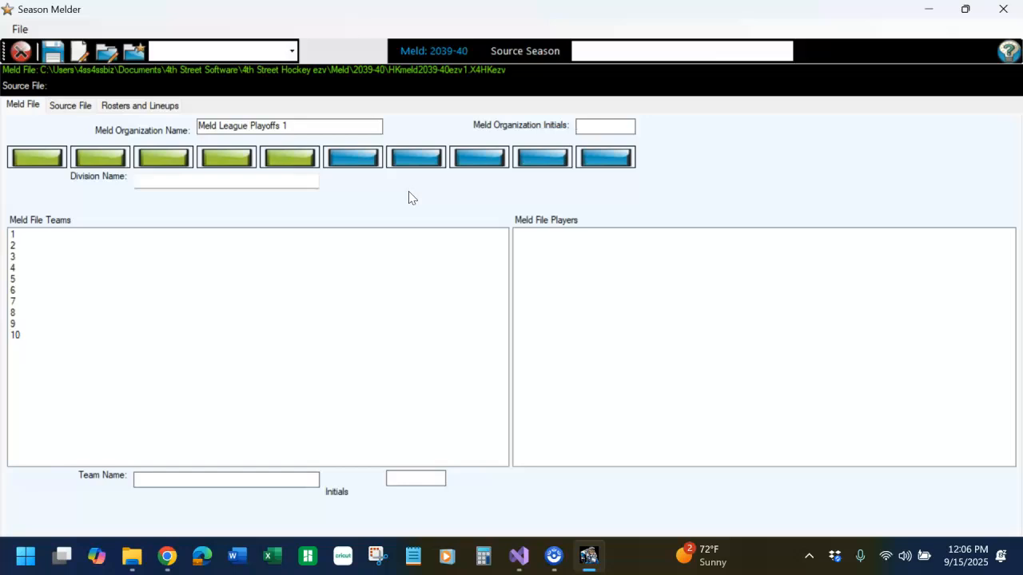
type("Mld")
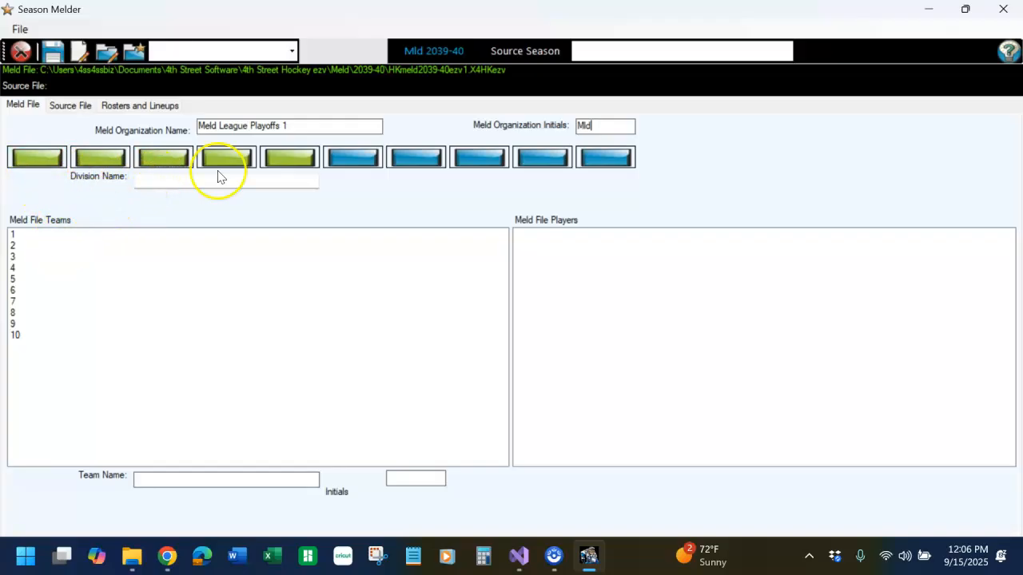
left_click(183, 181)
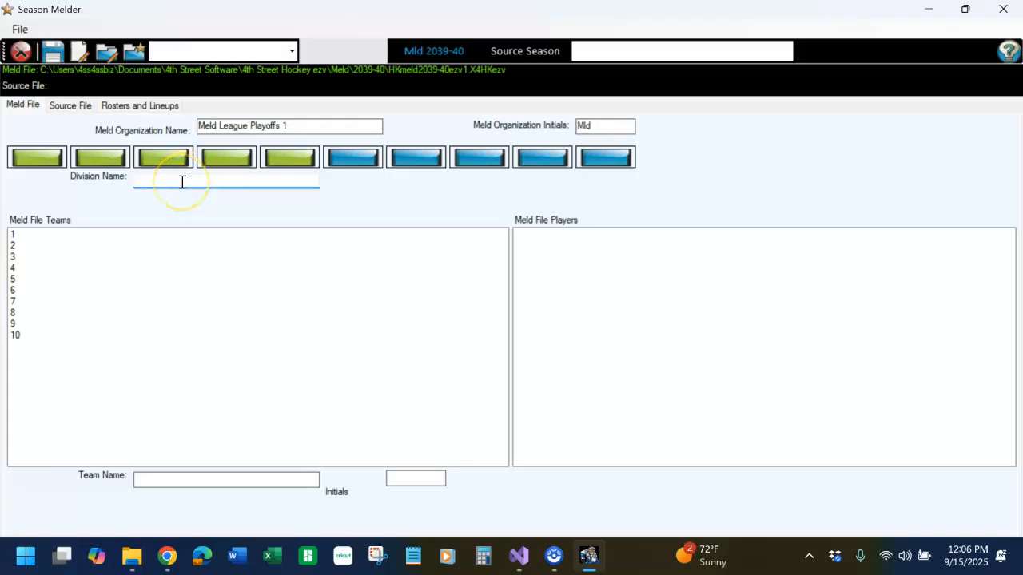
left_click(339, 160)
left_click(288, 180)
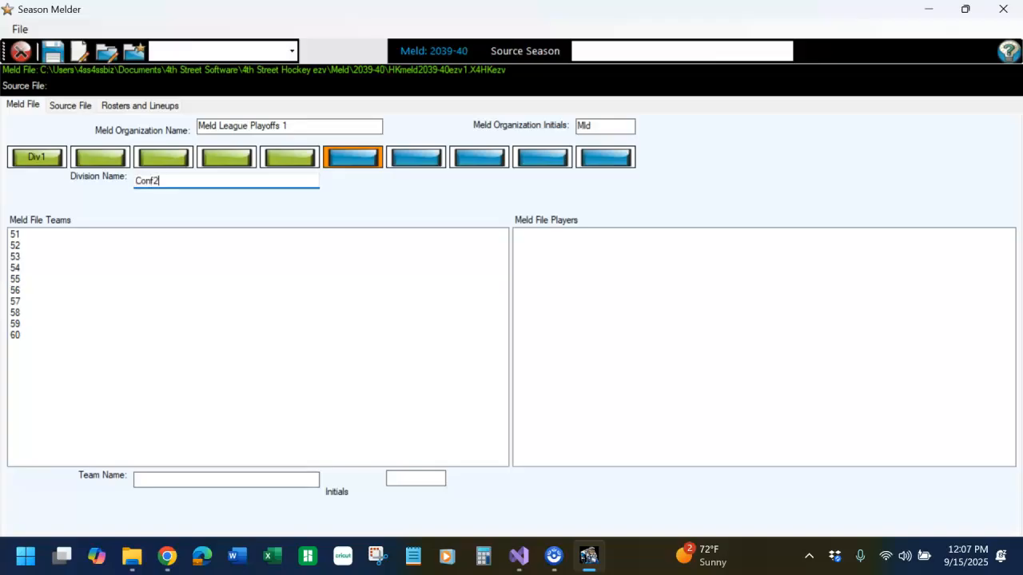
left_click(44, 159)
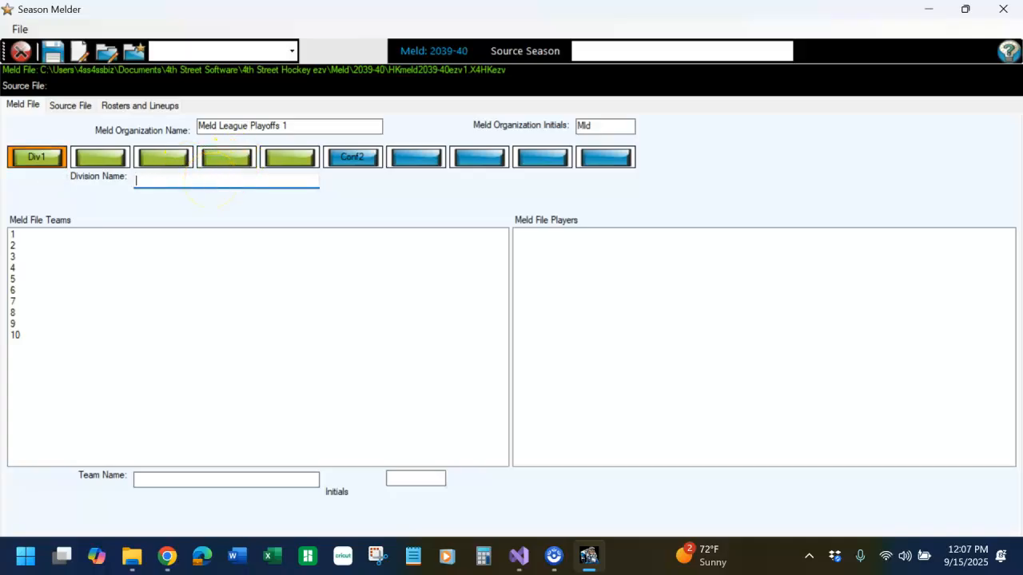
left_click(13, 235)
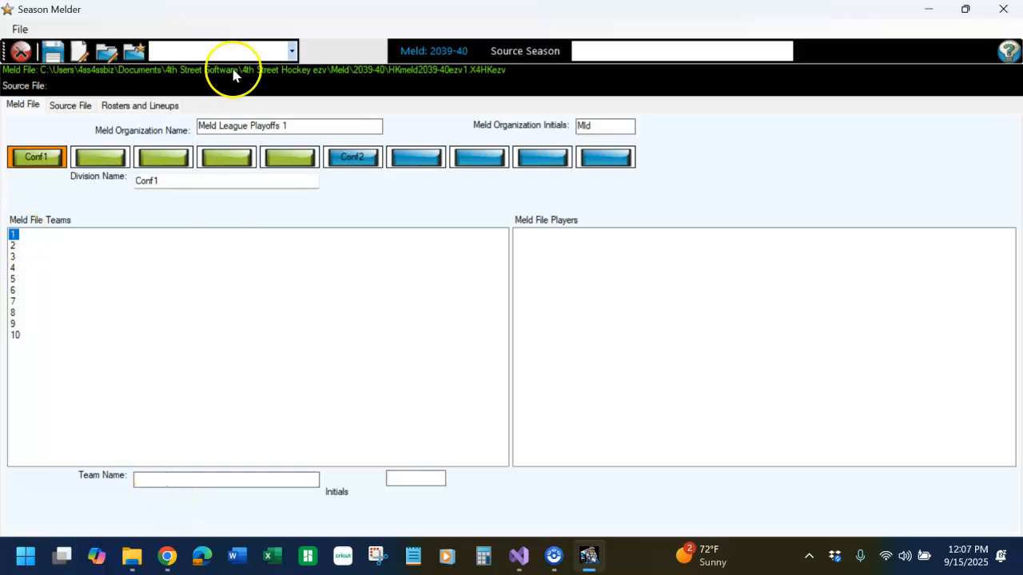
Step: Load HK2024-25ezv1.X4HKezv from the 2024-25 folder as the source file and view its Metropolitan and Atlantic teams
left_click(134, 51)
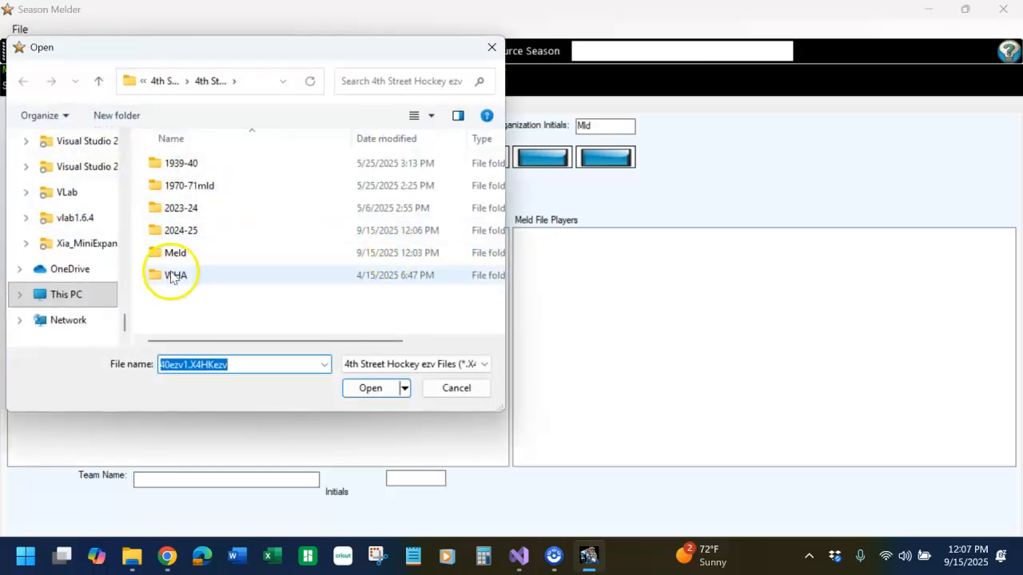
double_click(200, 231)
double_click(209, 187)
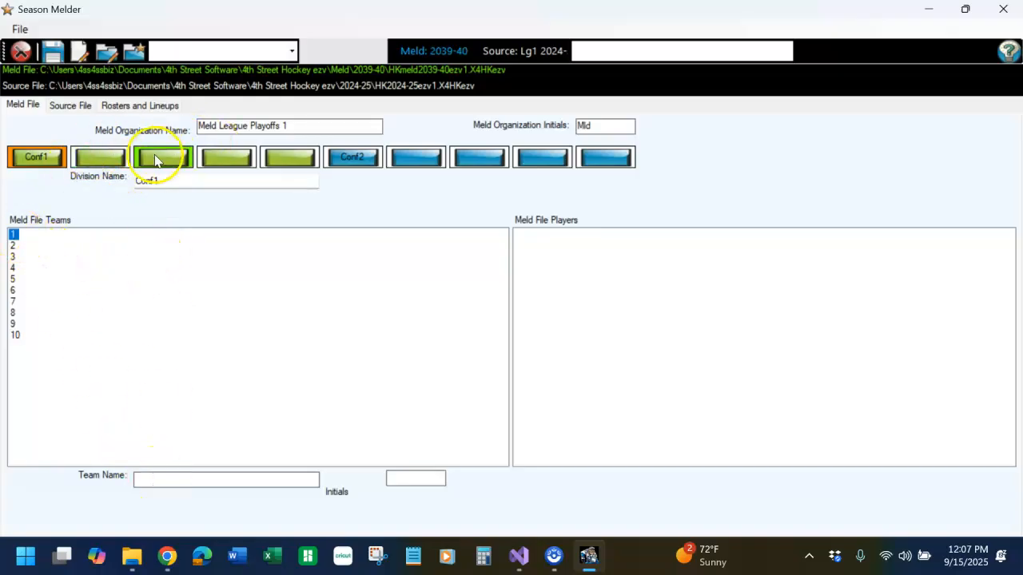
left_click(72, 106)
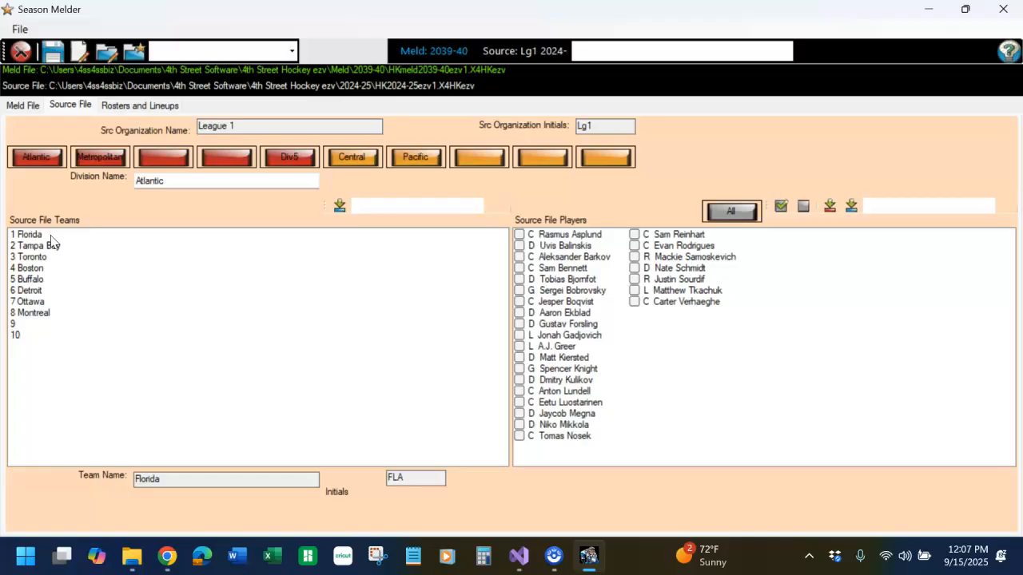
left_click(108, 159)
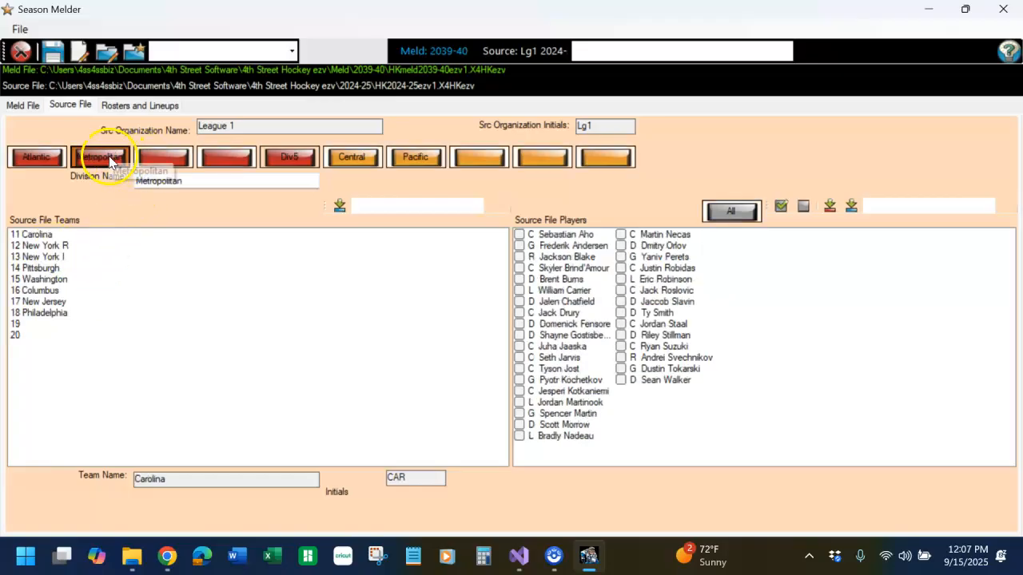
left_click(32, 158)
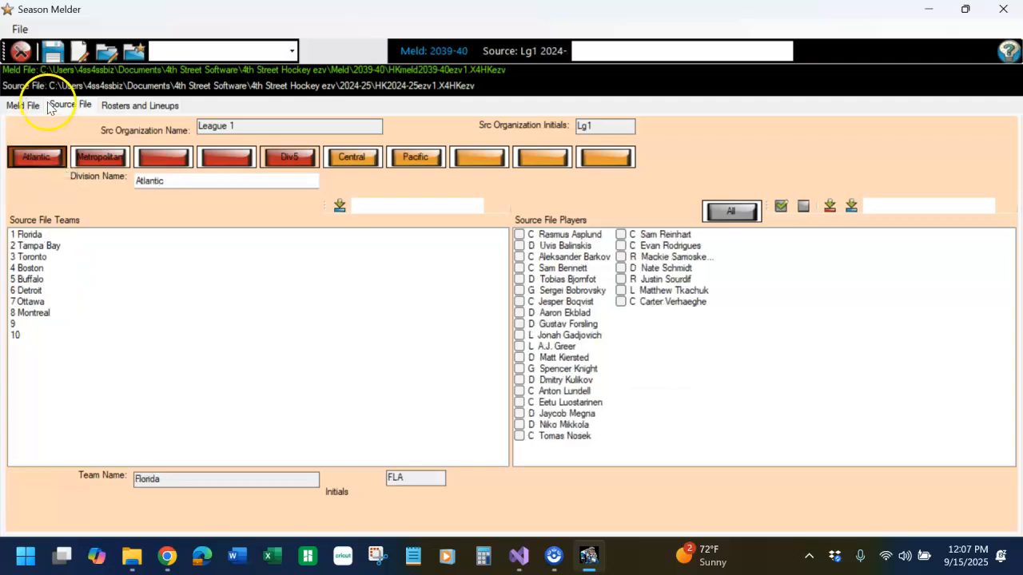
Step: Enter Florida-25 as a team name in the meld file's Conf1 division
left_click(23, 105)
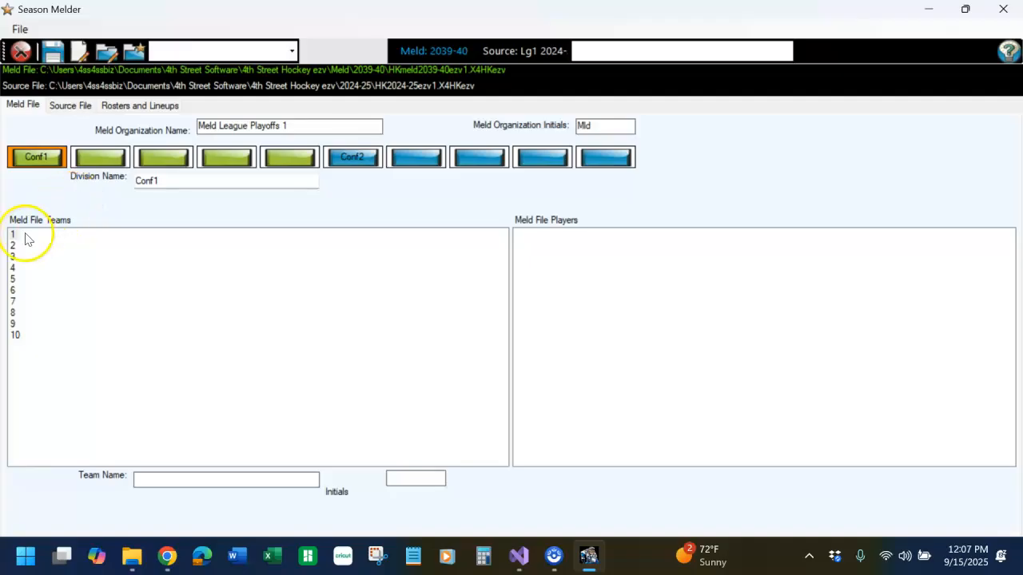
left_click(168, 477)
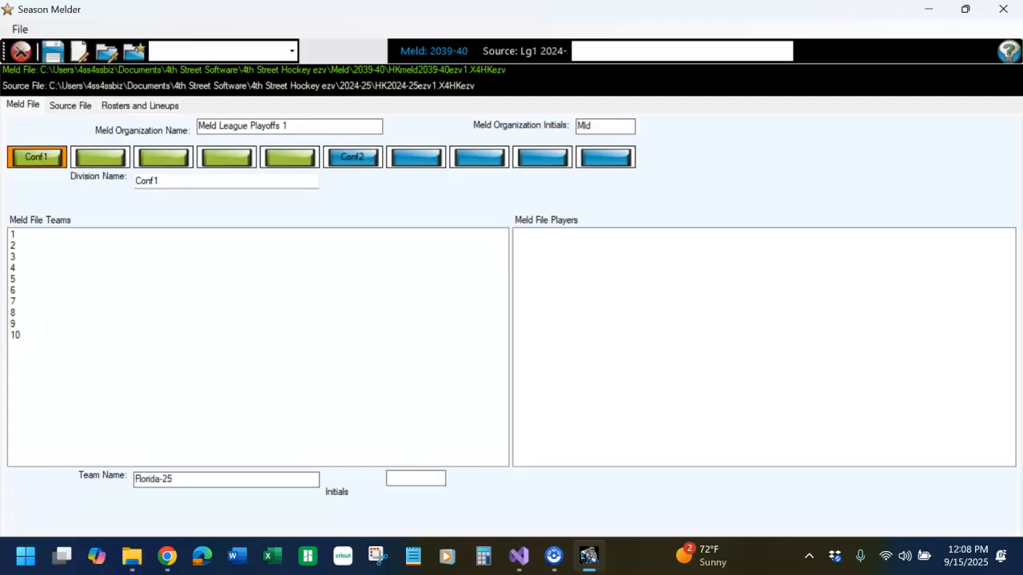
key("Tab")
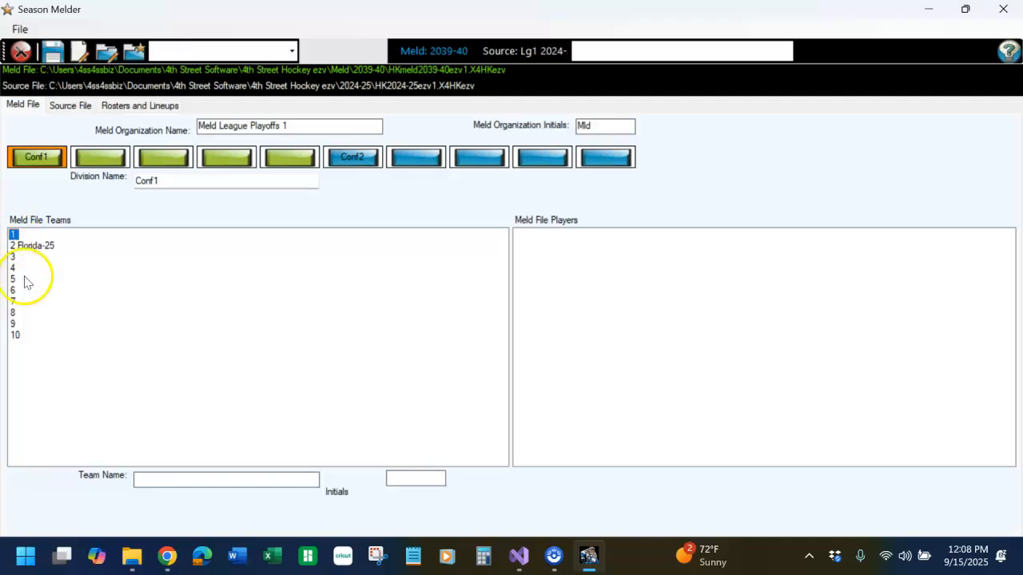
Step: Enter Carolina-25 with initials CAR as team 1 of the meld file's Conf1 division and check both team entries
left_click(19, 248)
left_click_drag(192, 481, 131, 489)
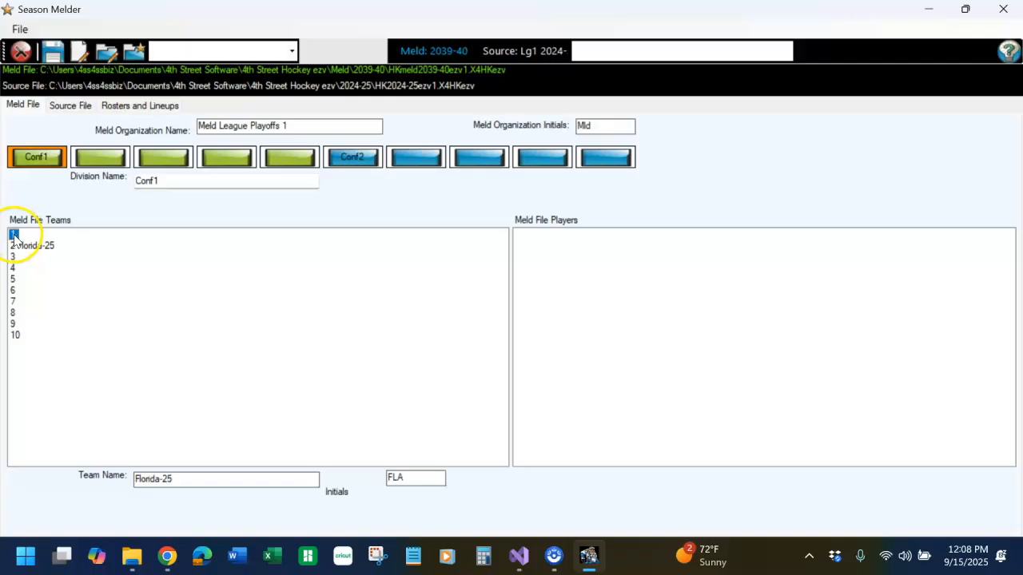
left_click(169, 474)
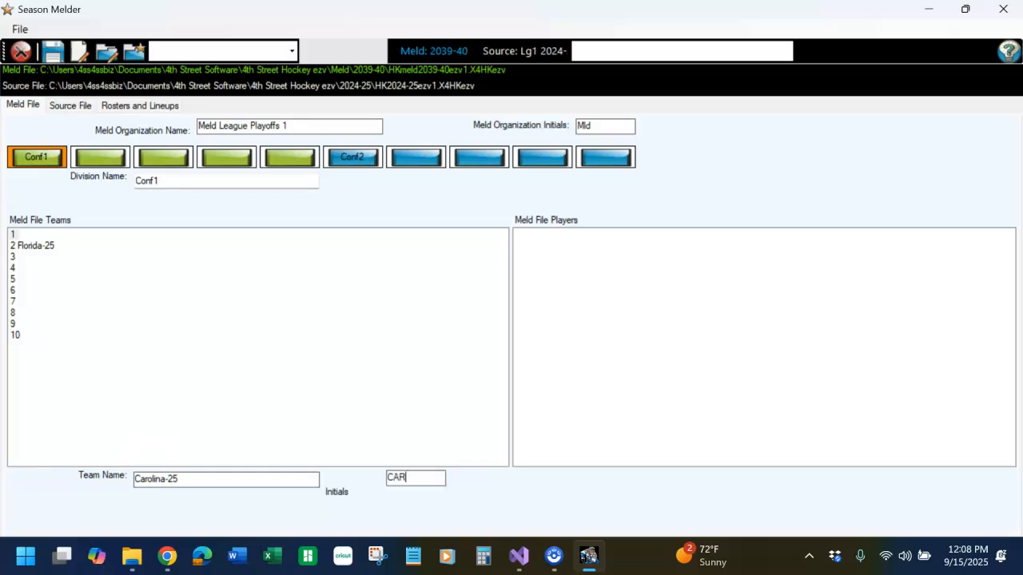
left_click(40, 246)
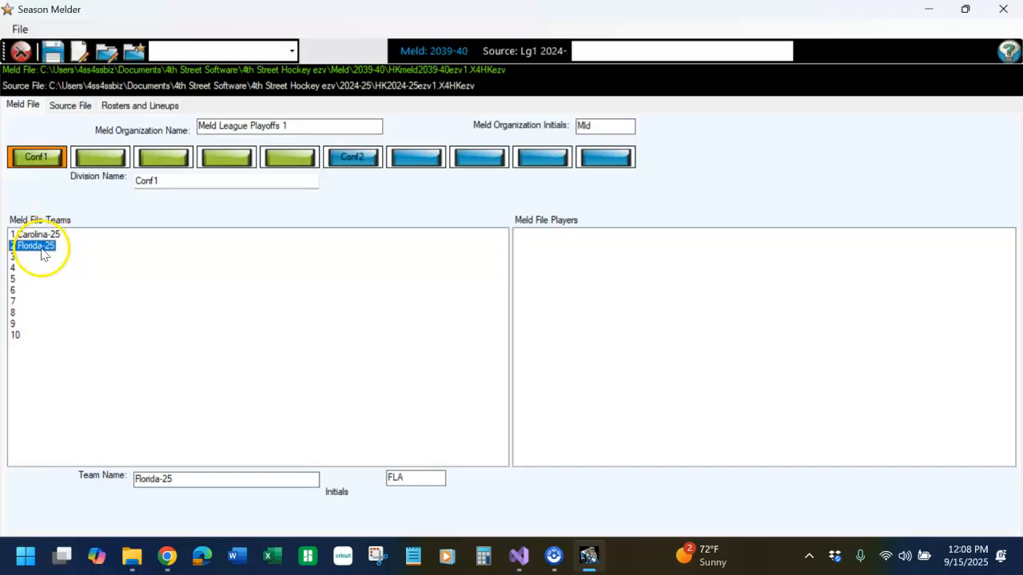
left_click(44, 235)
left_click(42, 245)
left_click(47, 236)
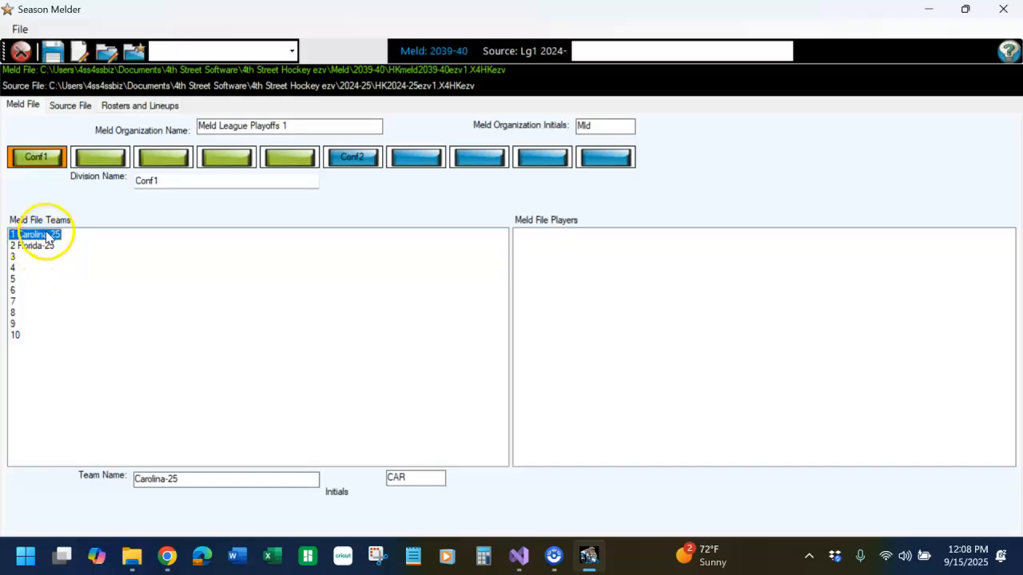
Step: Enter Edmonton-25 with initials EDM as team 51 in the Conf2 division
left_click(362, 164)
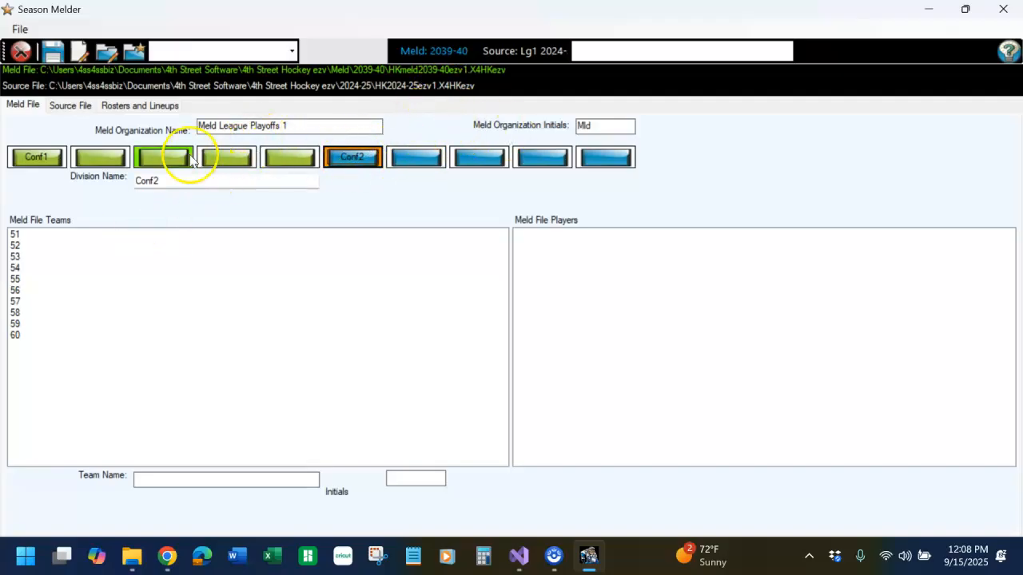
left_click(24, 234)
left_click(159, 479)
type("E")
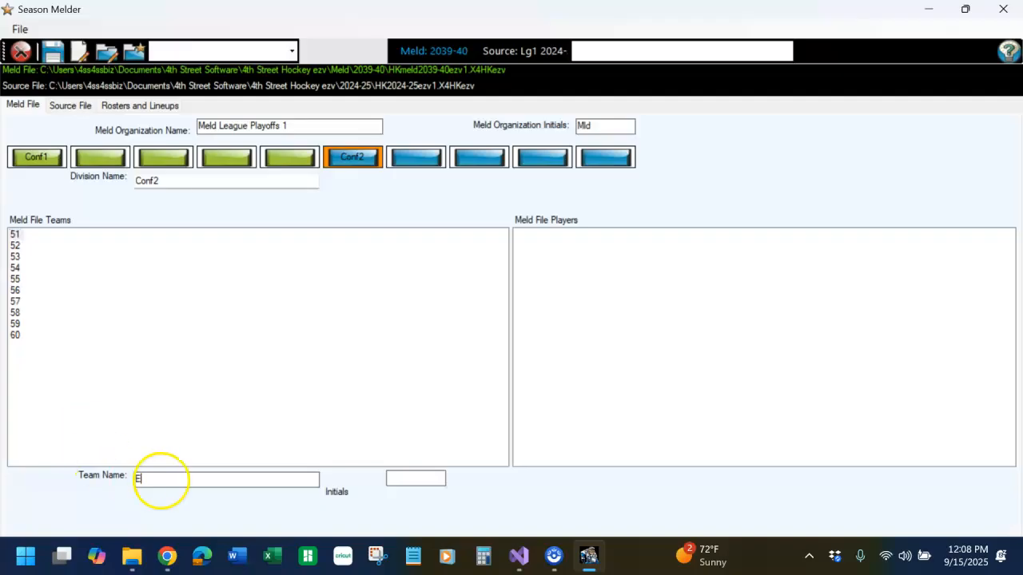
type("EDM")
left_click(16, 245)
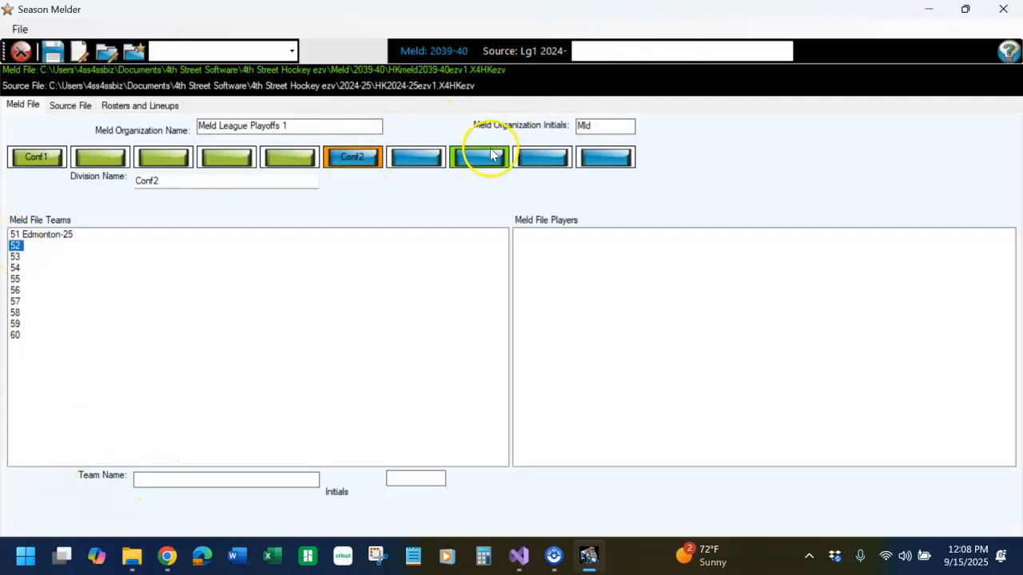
Step: Consult the source file's Central division teams and enter Dallas-25 with initials DAL as team 53 in Conf2
left_click(112, 105)
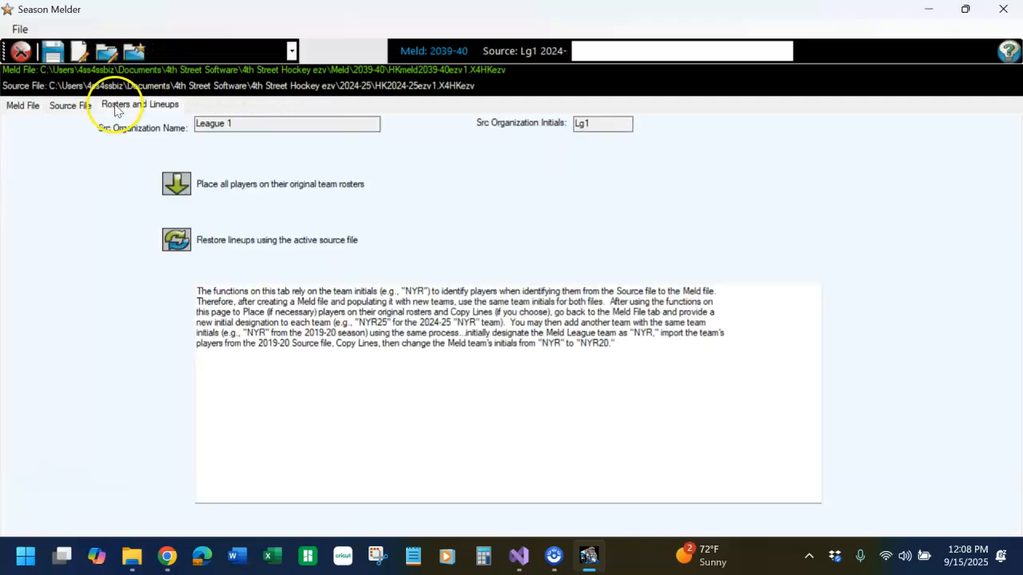
left_click(70, 104)
left_click(352, 157)
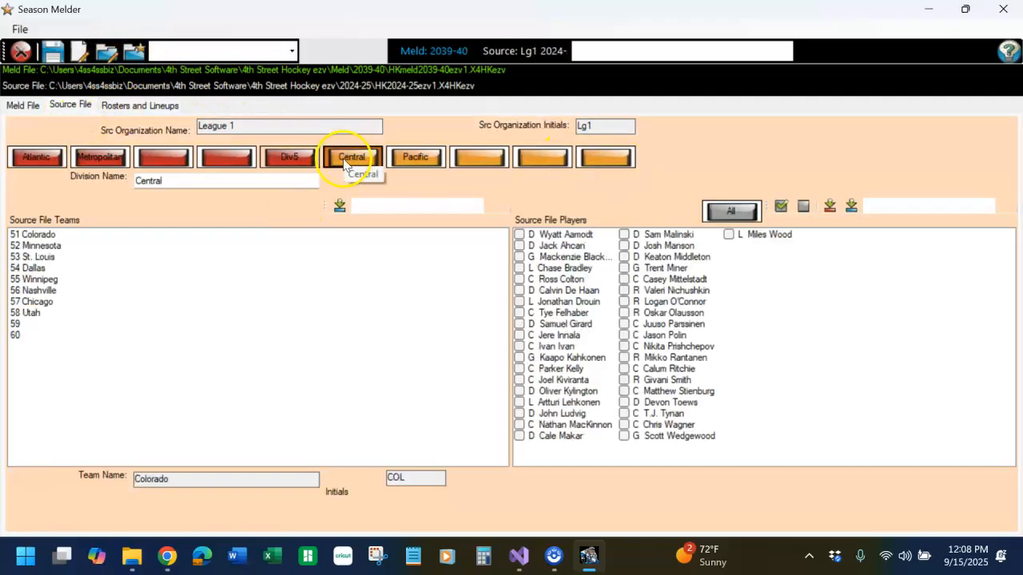
left_click(22, 104)
left_click(152, 479)
type("Dallas-25")
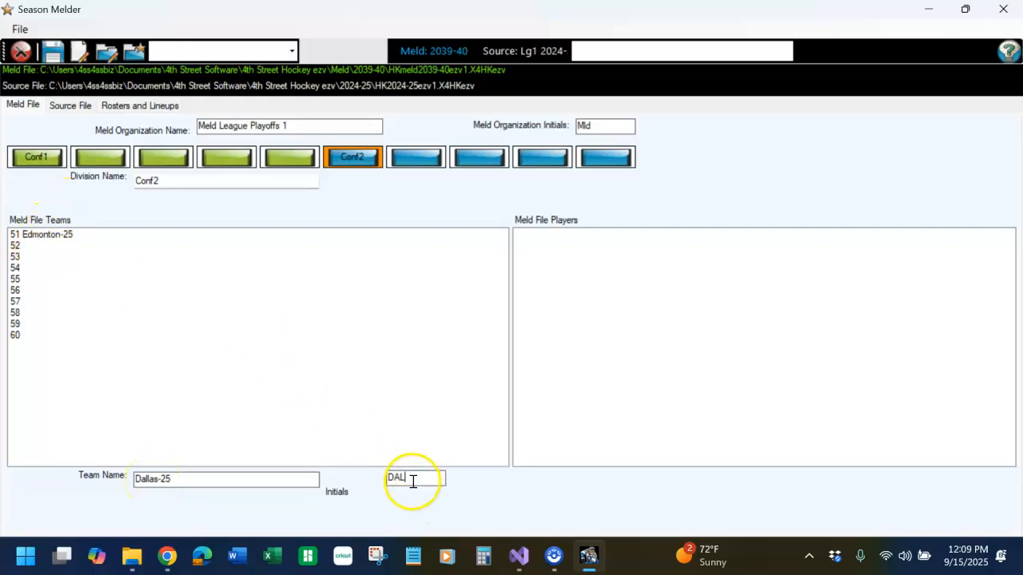
left_click(69, 236)
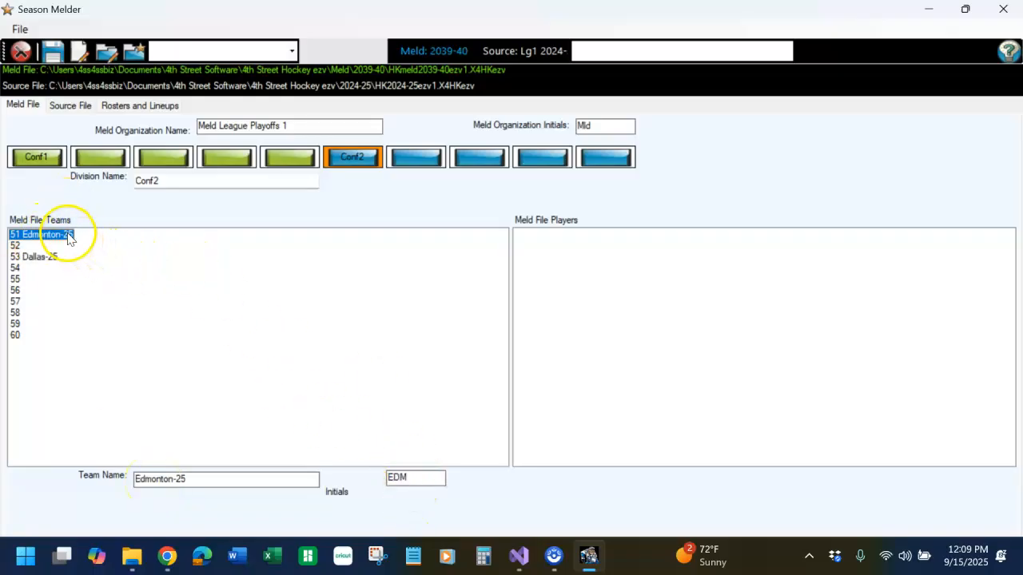
left_click(25, 259)
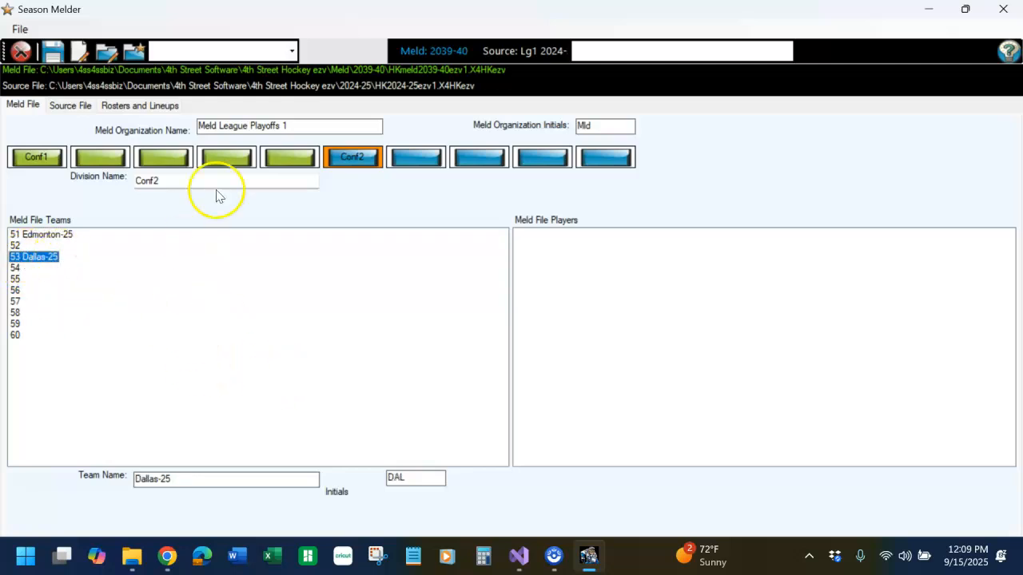
Step: Clear the name and initials of team 53 and enter Dallas-25 as team 52 in Conf2 instead
left_click_drag(177, 479, 131, 497)
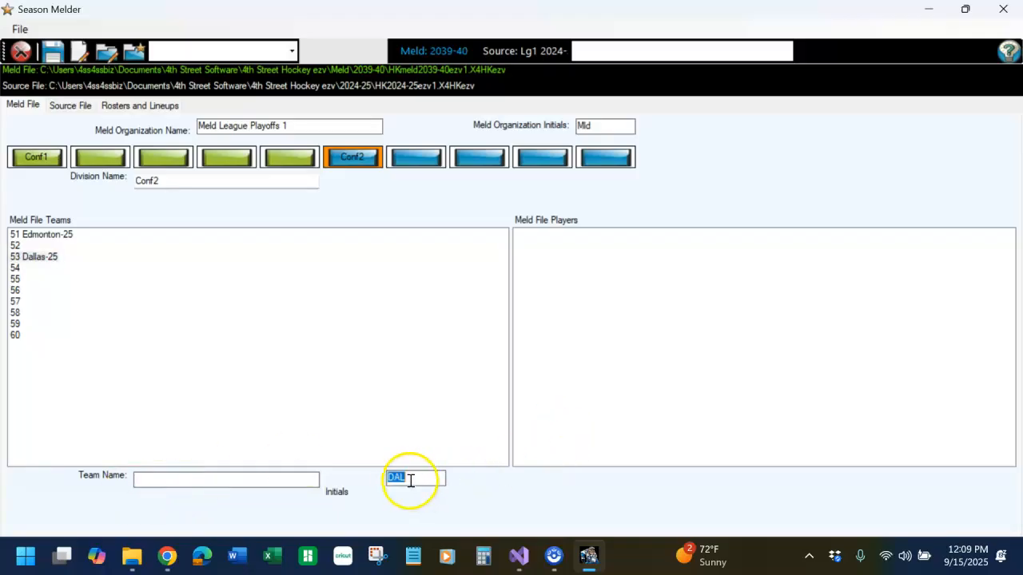
left_click(18, 245)
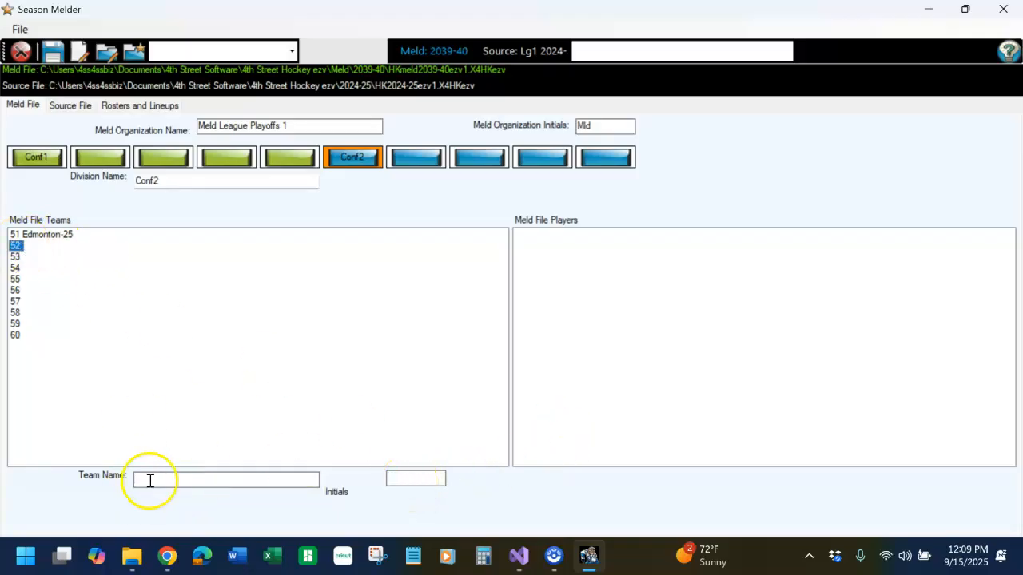
left_click(50, 234)
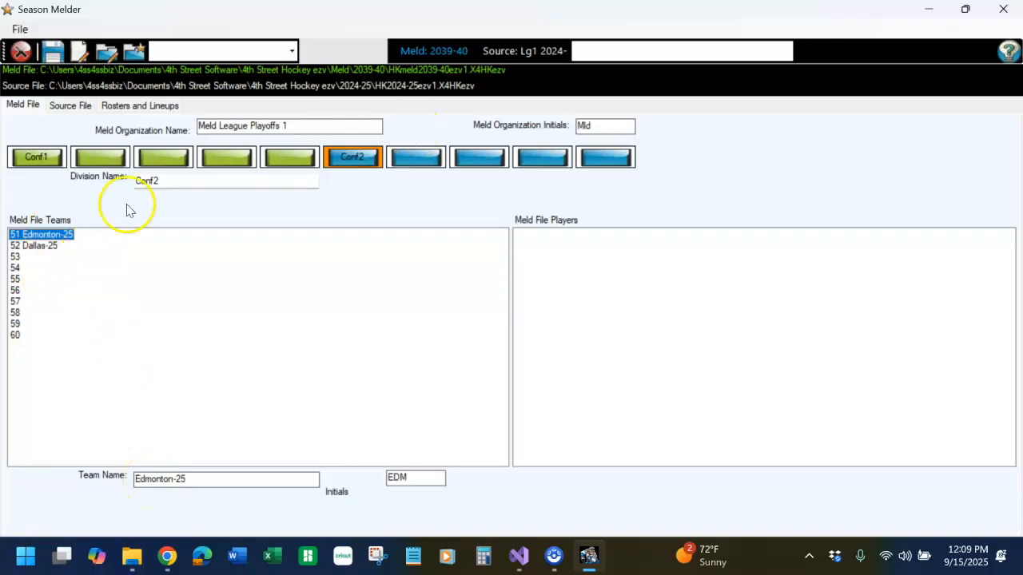
Step: Transfer all players of the source file's Metropolitan team Carolina to the meld team Carolina-25 in Conf1
left_click(49, 159)
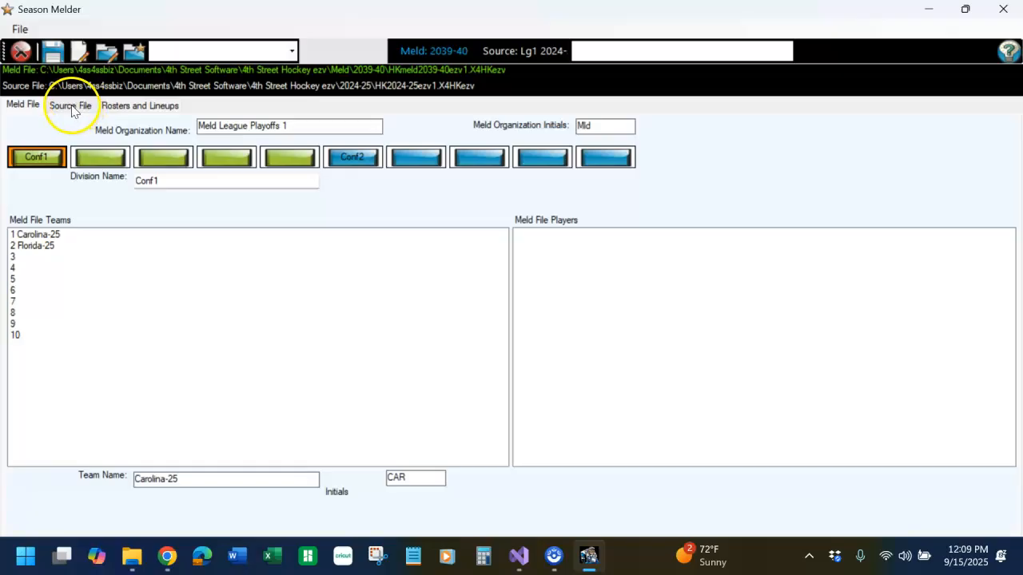
left_click(34, 236)
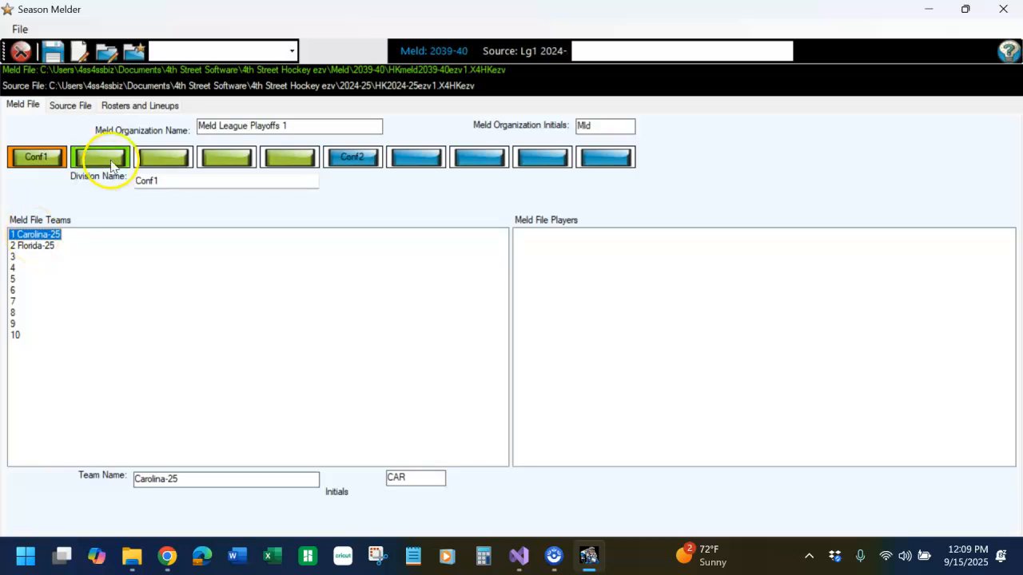
left_click(69, 105)
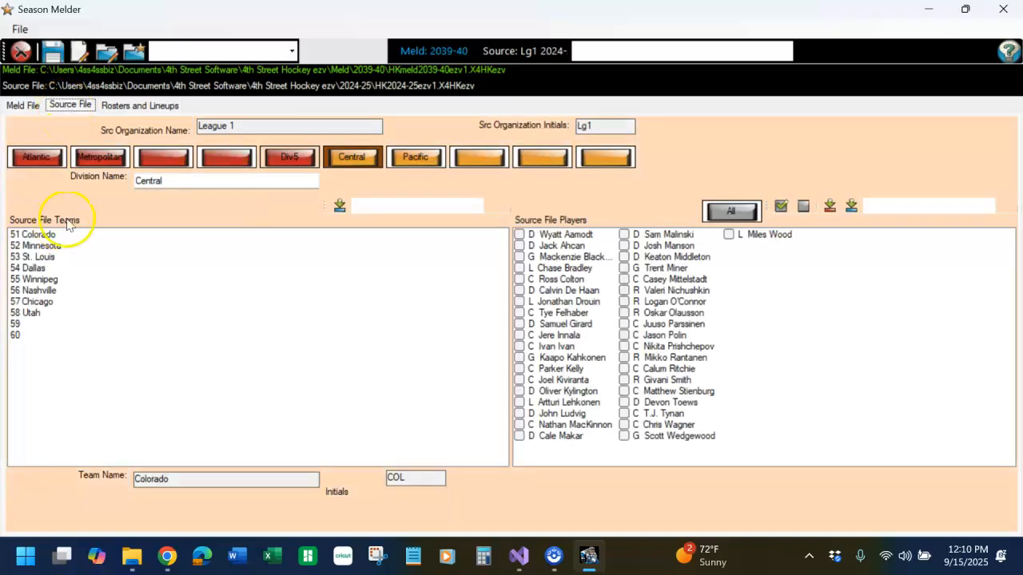
left_click(102, 159)
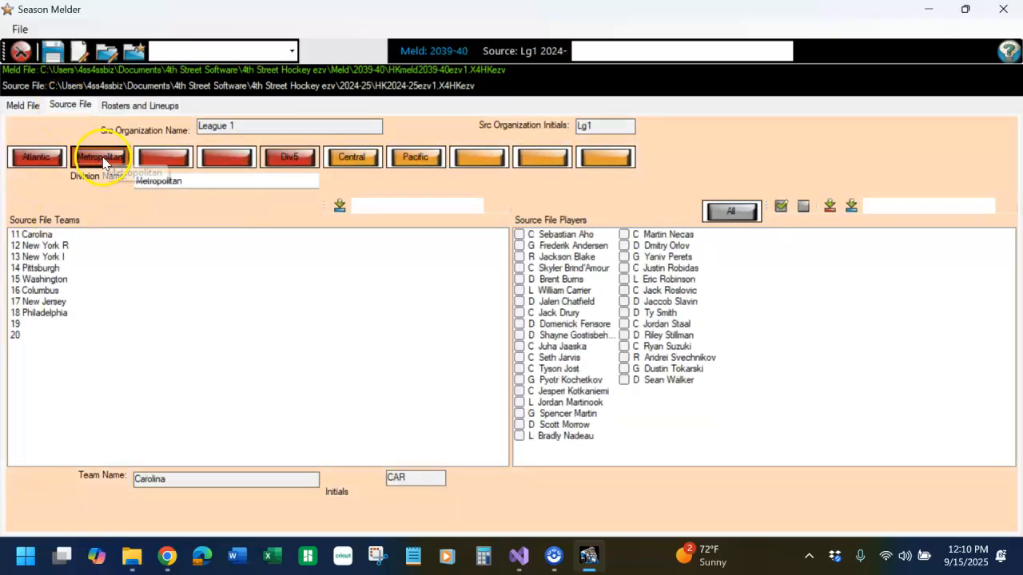
left_click(39, 235)
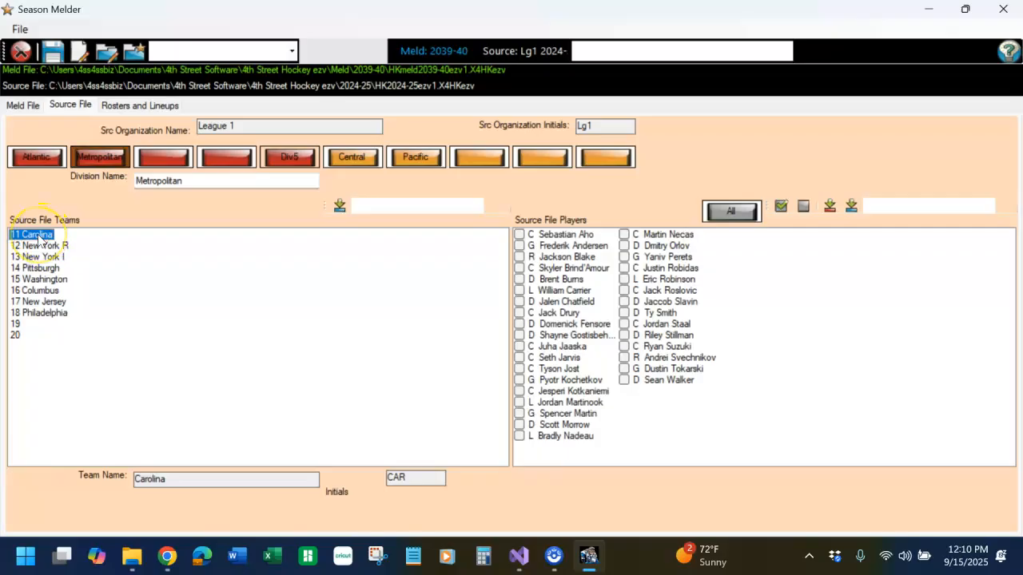
left_click(780, 206)
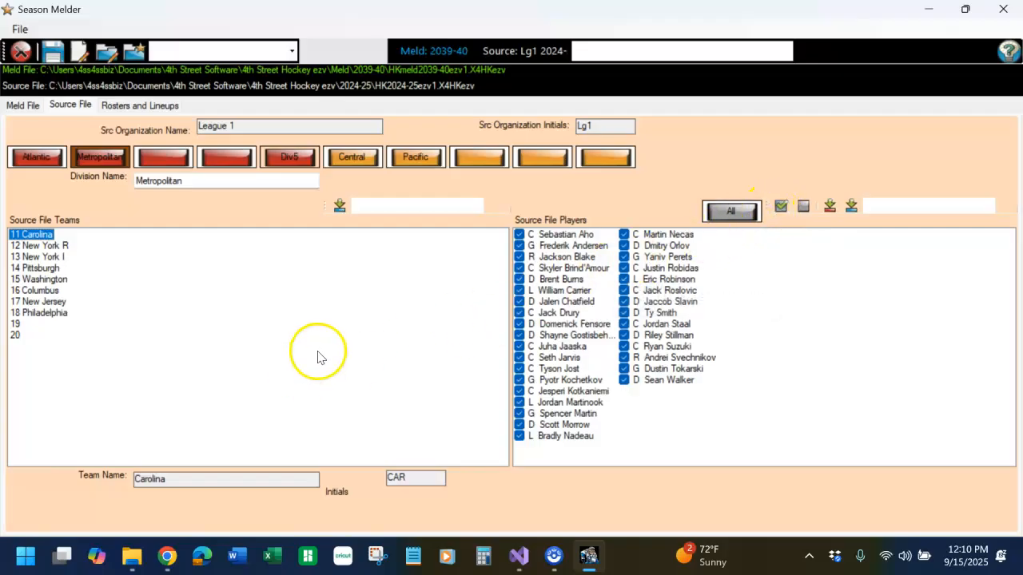
left_click(850, 206)
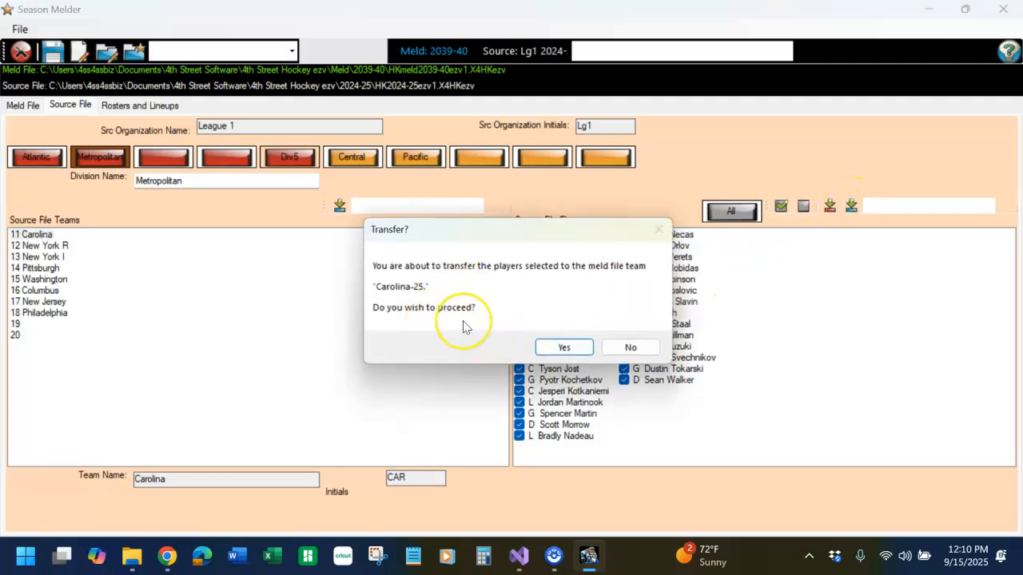
left_click(564, 348)
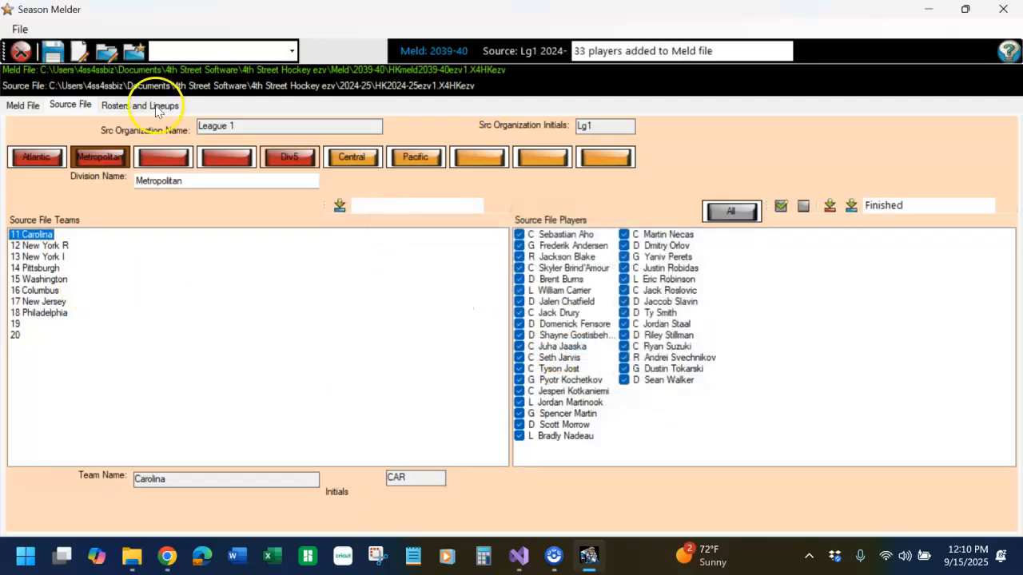
Step: Examine the meld file's player list, including the blank first entry and the statistics of individual players
left_click(27, 106)
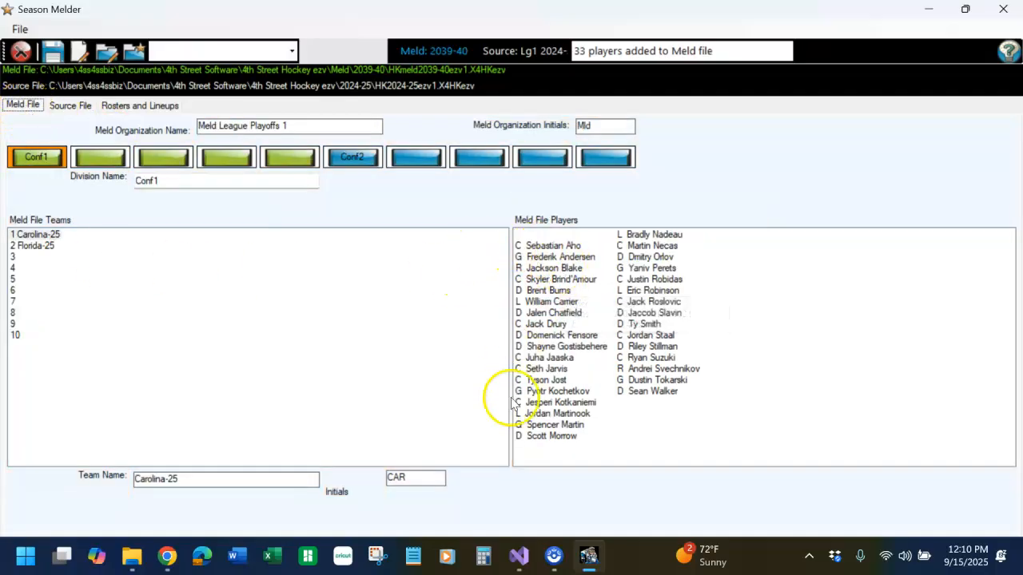
mouse_move(560, 253)
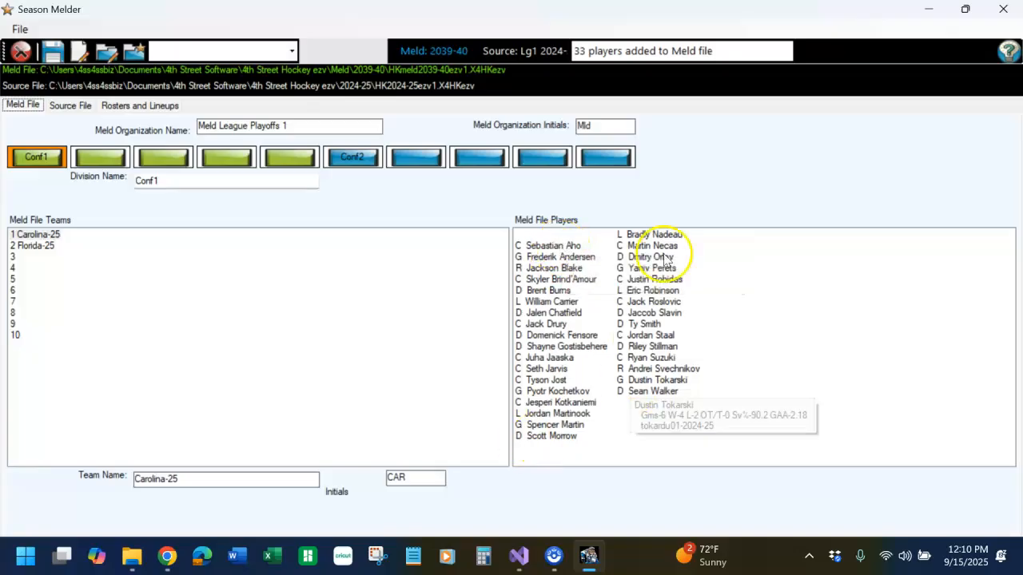
left_click(532, 234)
left_click(531, 234)
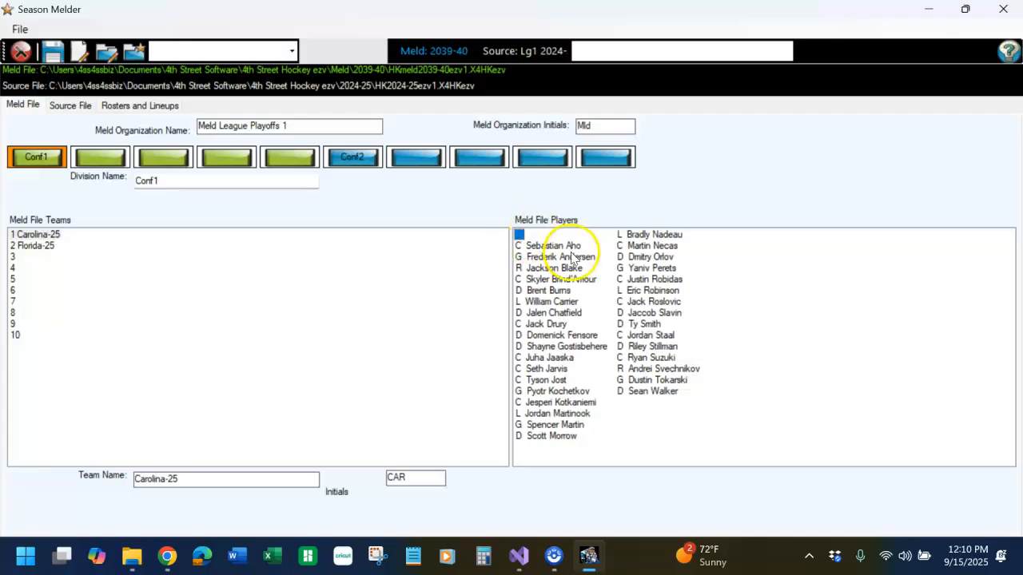
left_click(549, 245)
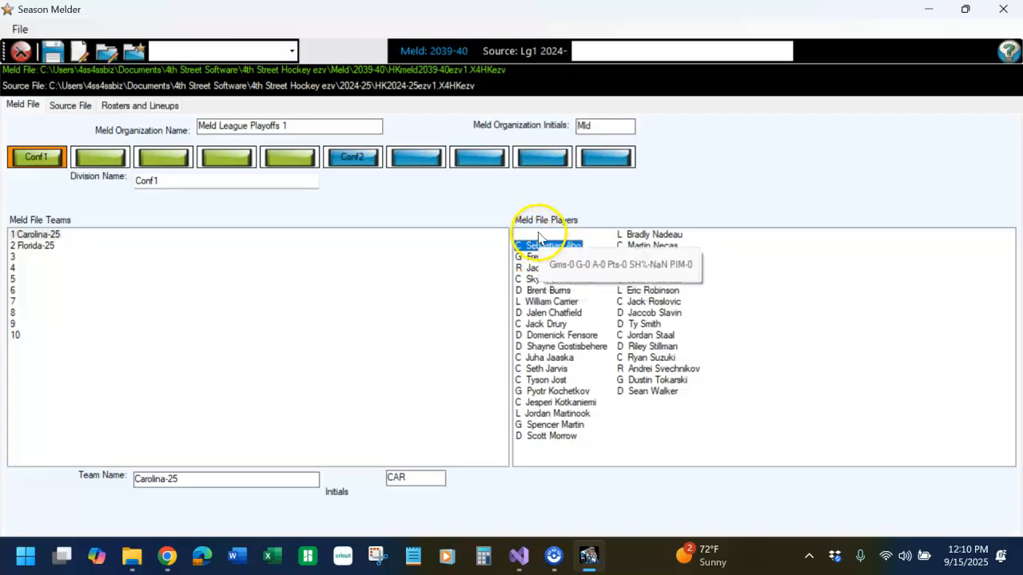
mouse_move(535, 260)
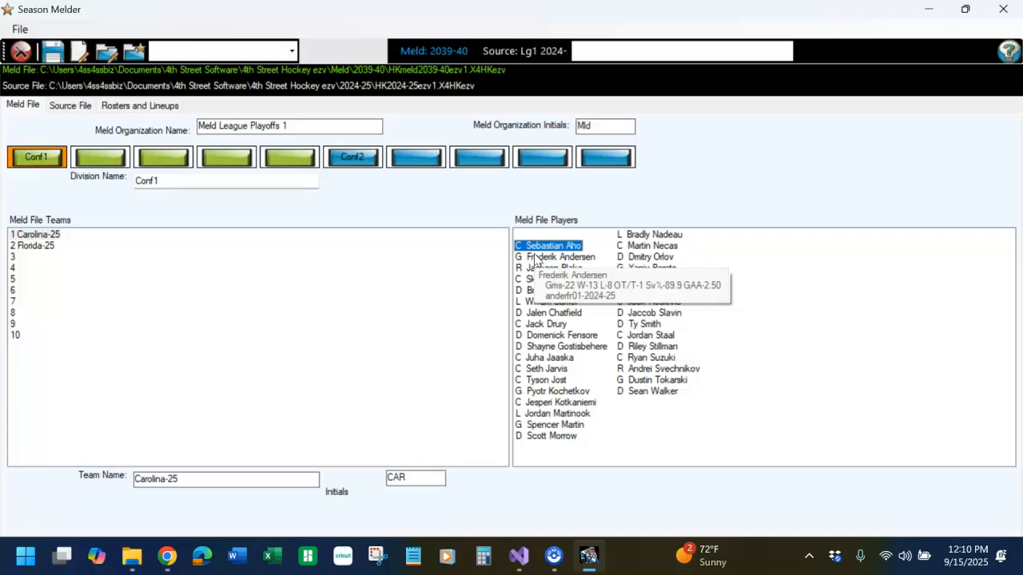
Step: Transfer all players of the source file's Atlantic team Florida to the meld team Florida-25 and review the meld file's player list
left_click(36, 246)
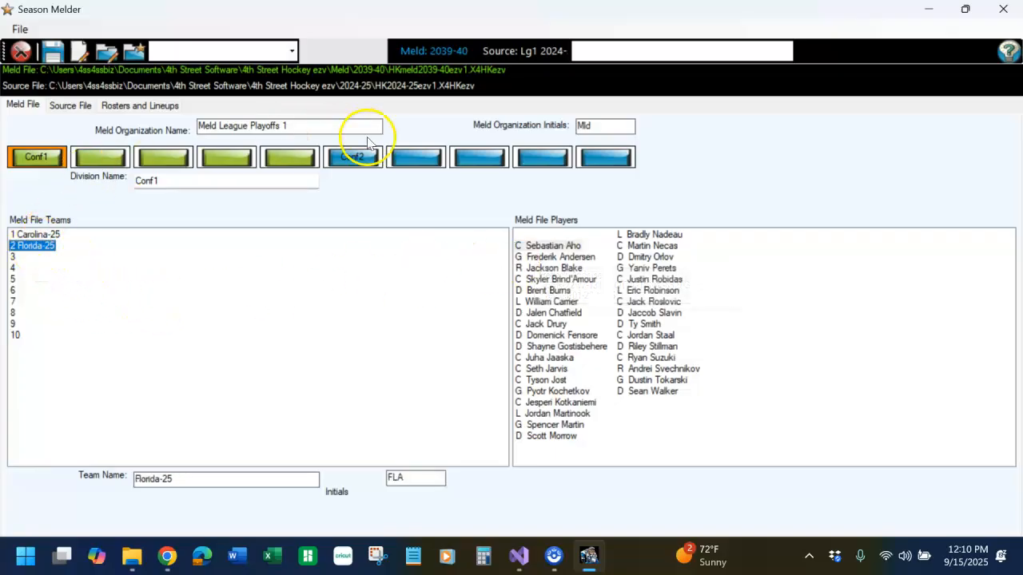
left_click(71, 106)
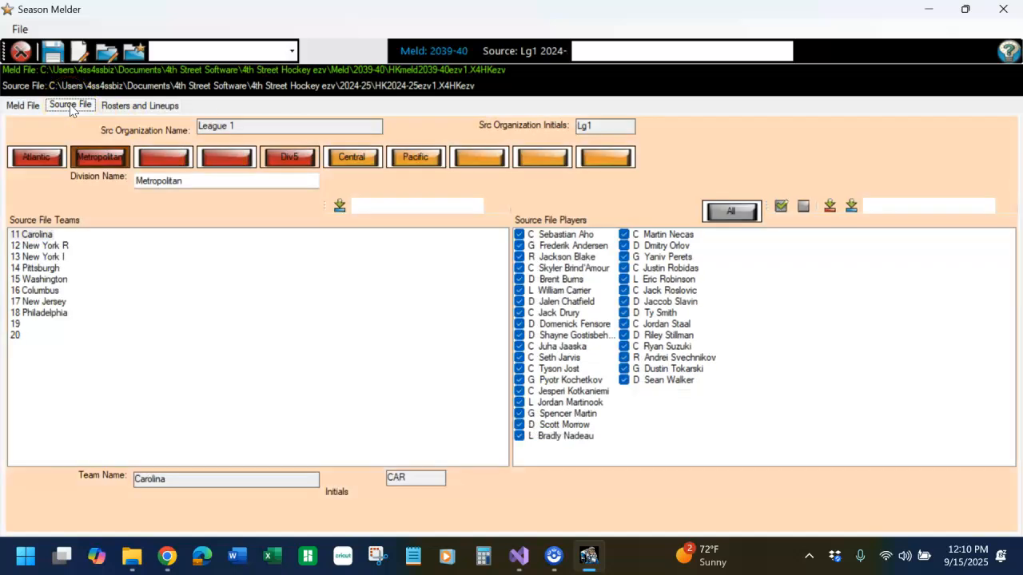
left_click(34, 164)
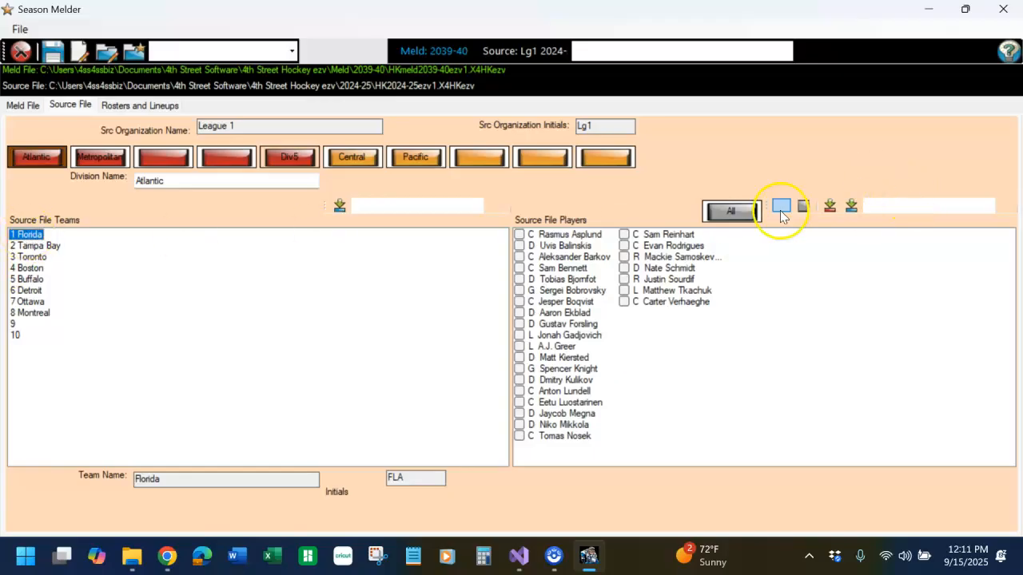
left_click(781, 209)
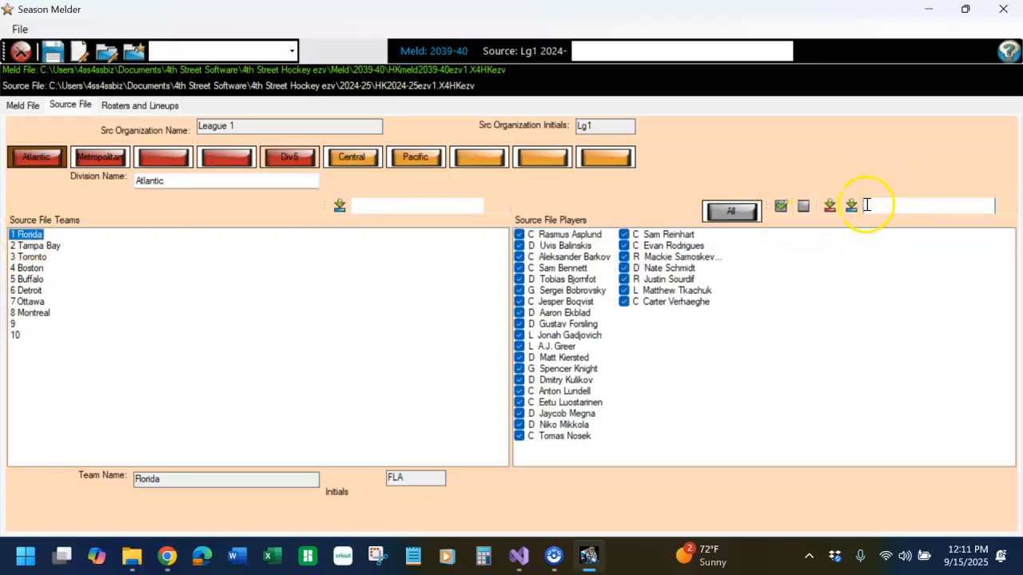
left_click(850, 208)
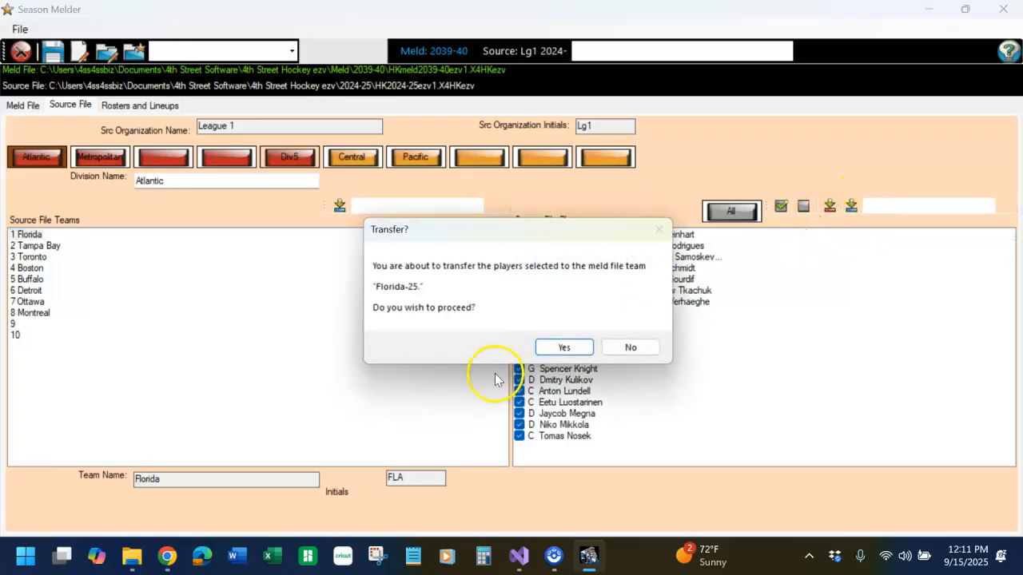
left_click(563, 347)
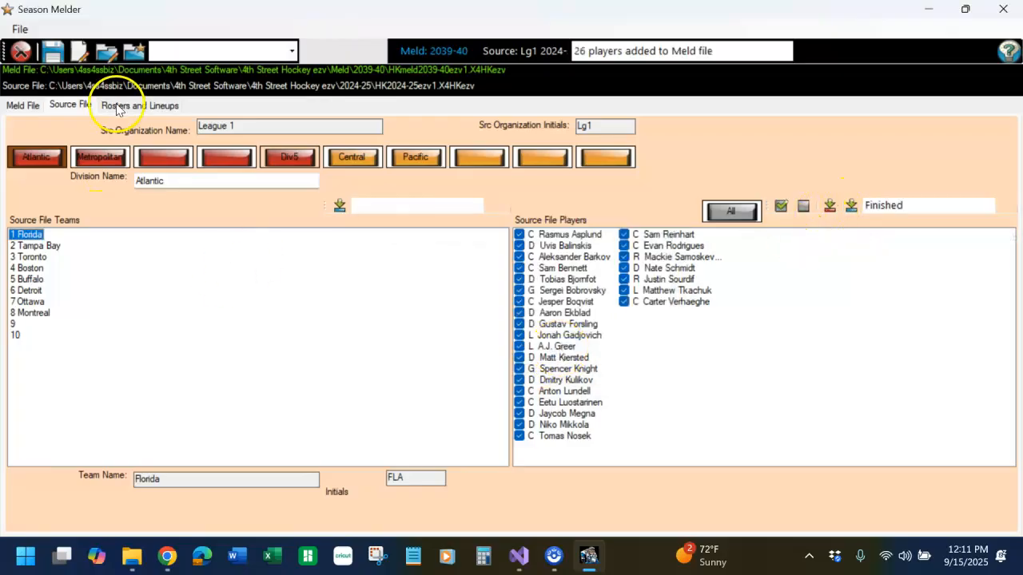
left_click(23, 105)
left_click(38, 235)
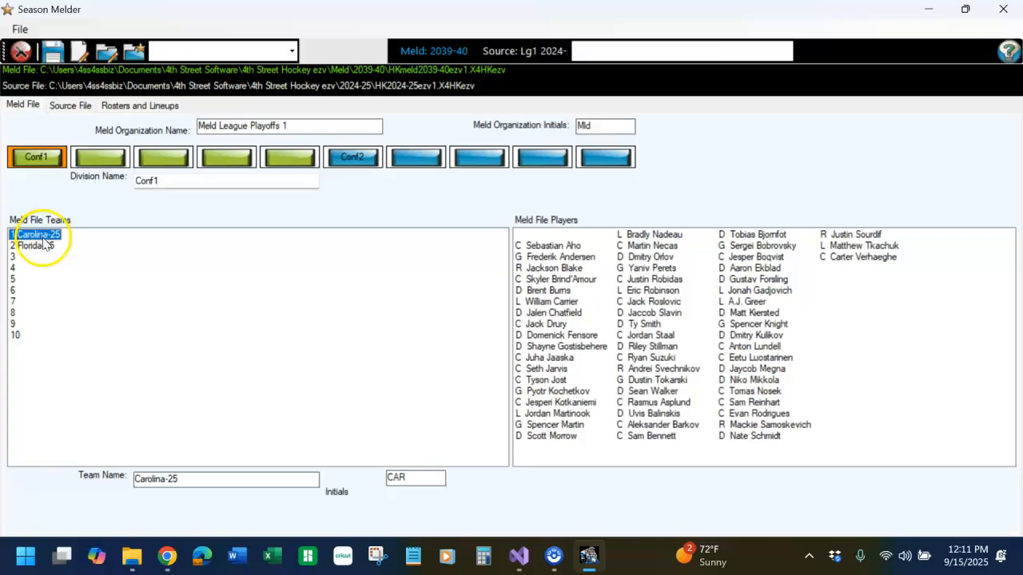
Step: Transfer all players of the source file's Pacific team Edmonton to the meld team Edmonton-25 in Conf2
left_click(39, 246)
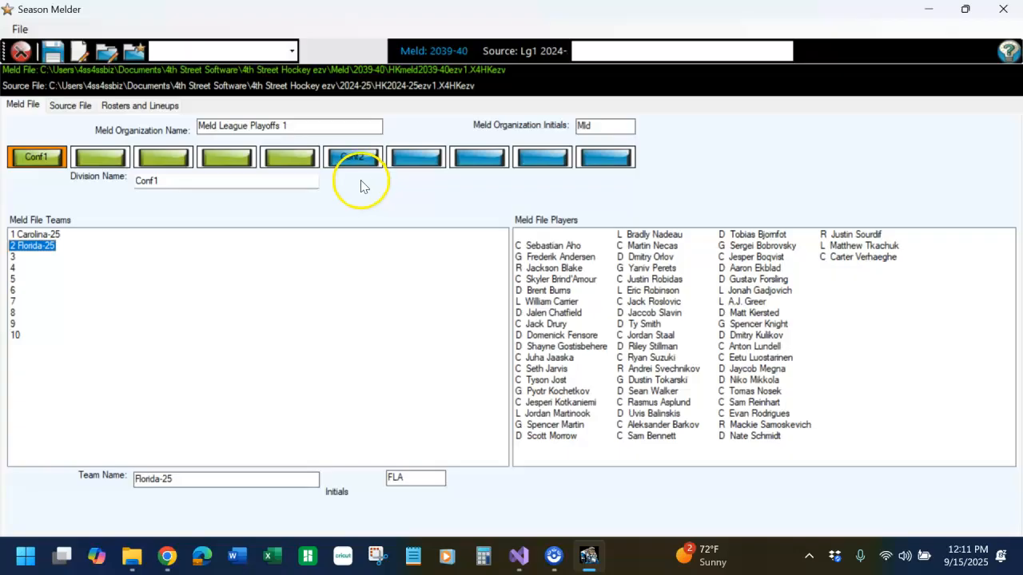
left_click(353, 158)
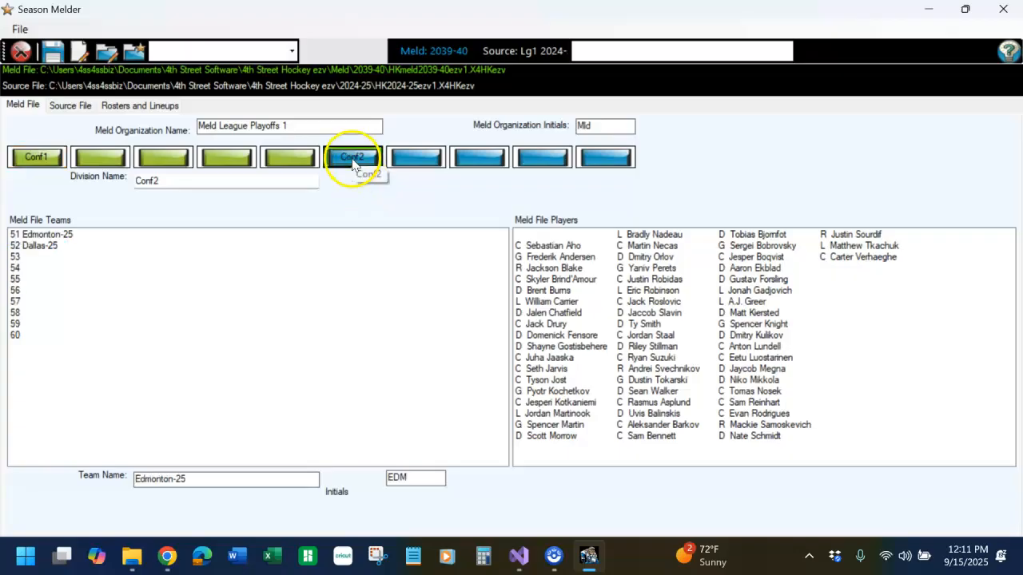
left_click(50, 236)
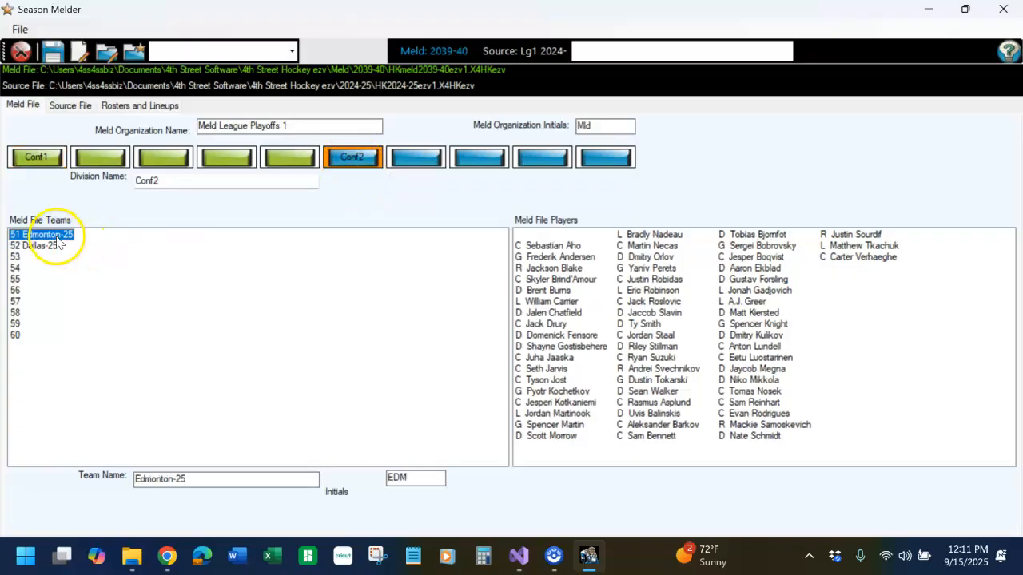
left_click(78, 110)
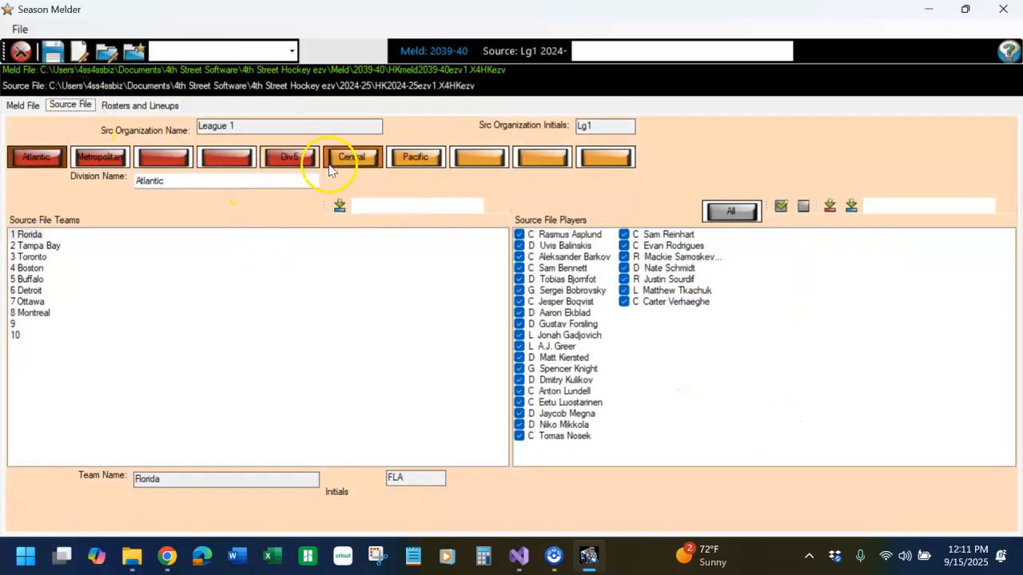
left_click(431, 160)
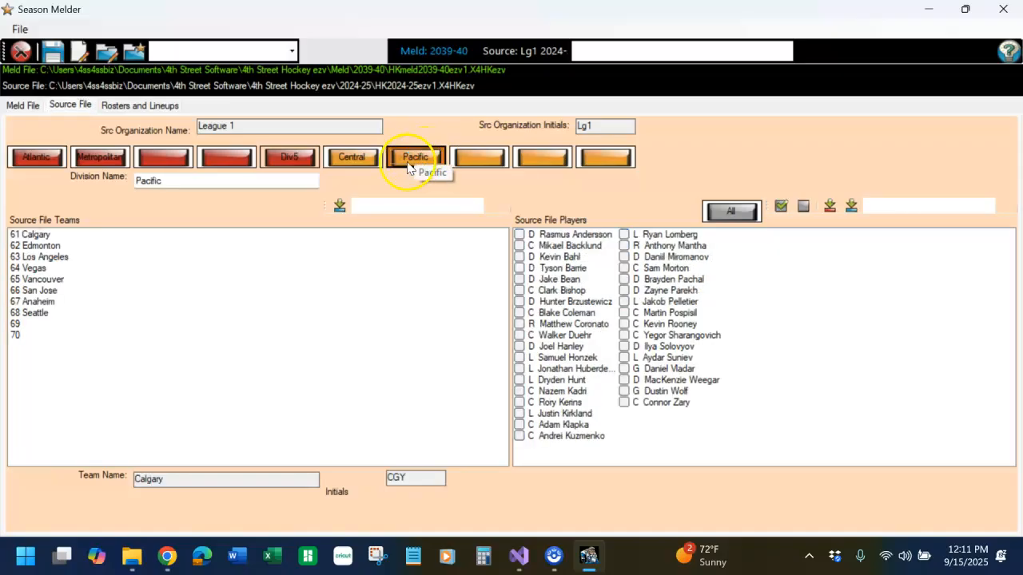
left_click(38, 247)
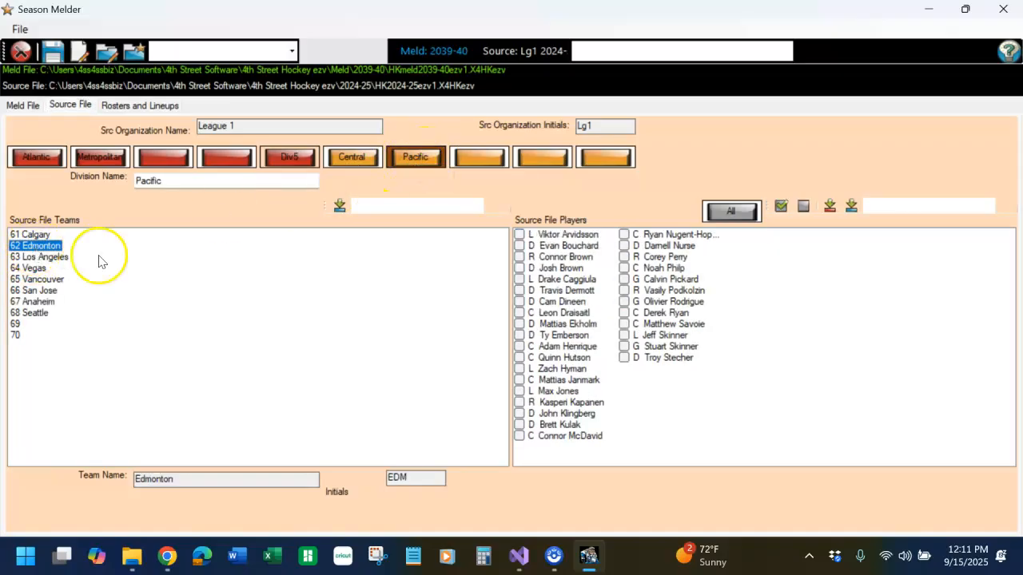
left_click(779, 207)
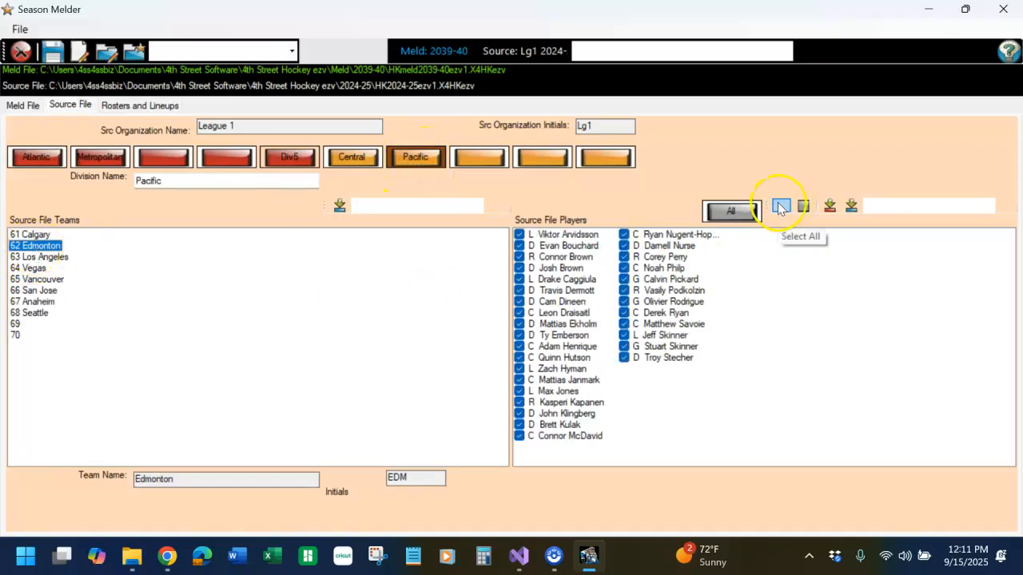
left_click(851, 207)
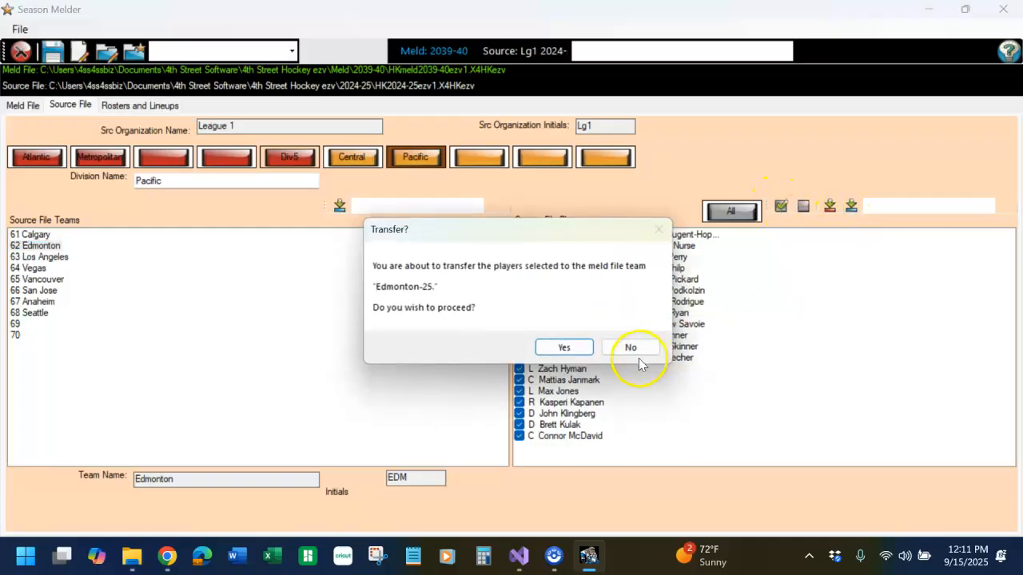
left_click(564, 347)
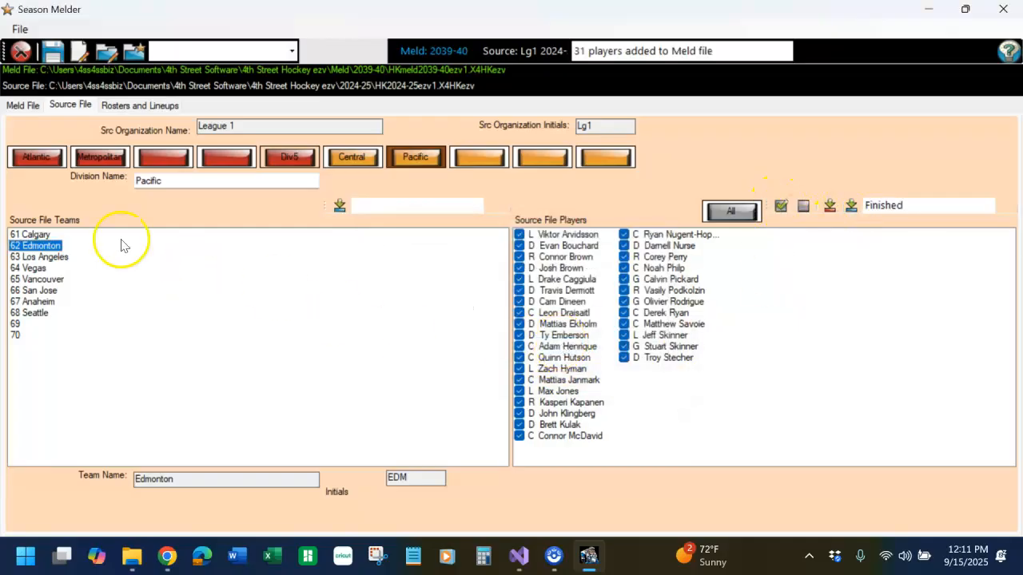
Step: Transfer all players of the source file's Central team Dallas to the meld team Dallas-25 and review the meld file's player list
left_click(30, 107)
left_click(39, 247)
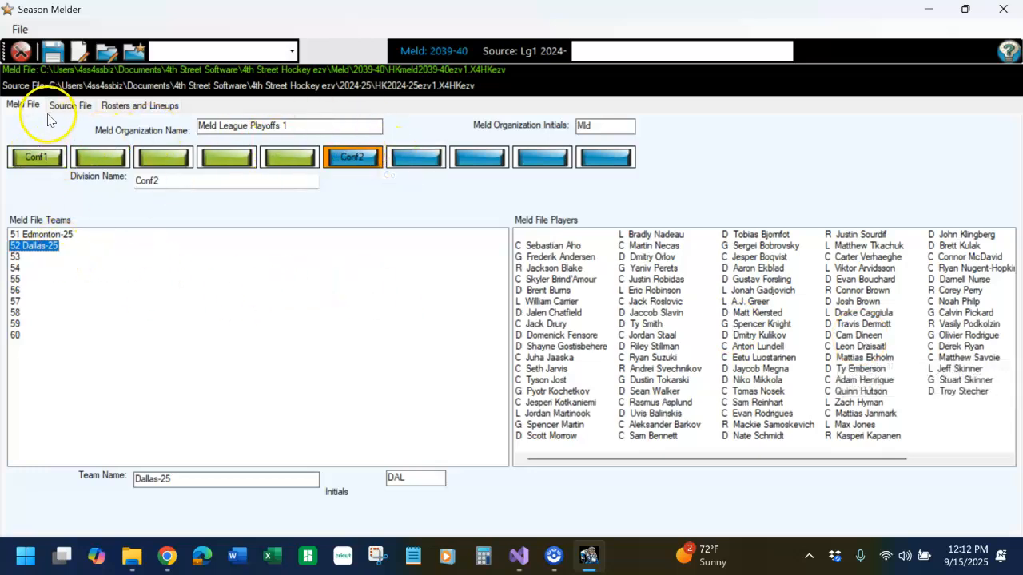
left_click(70, 104)
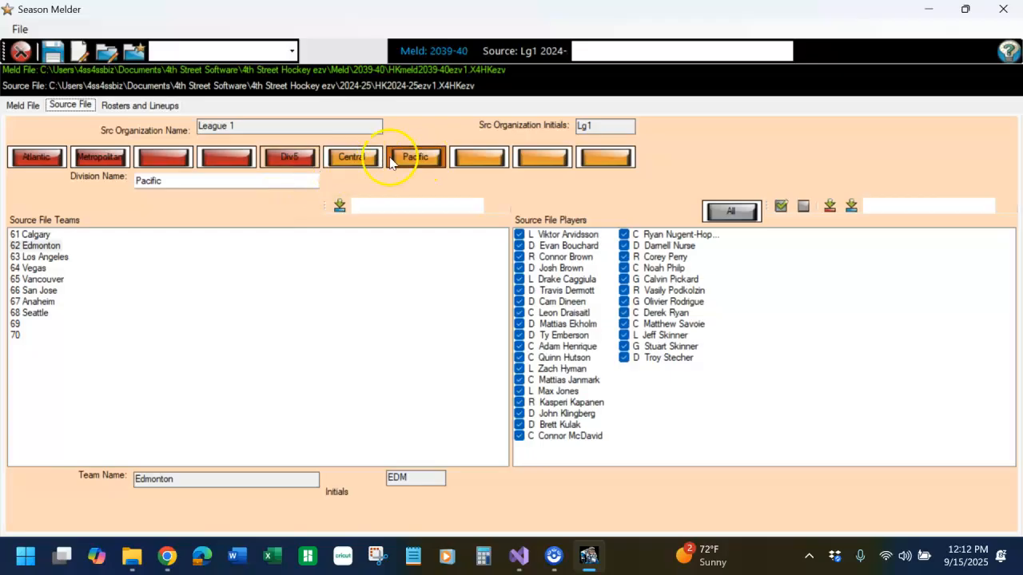
left_click(349, 157)
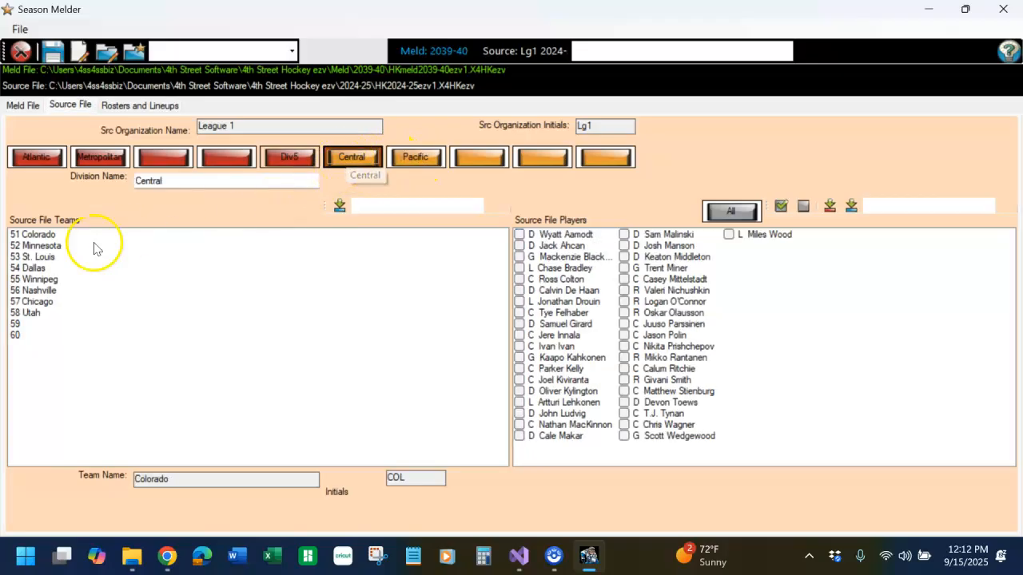
left_click(47, 268)
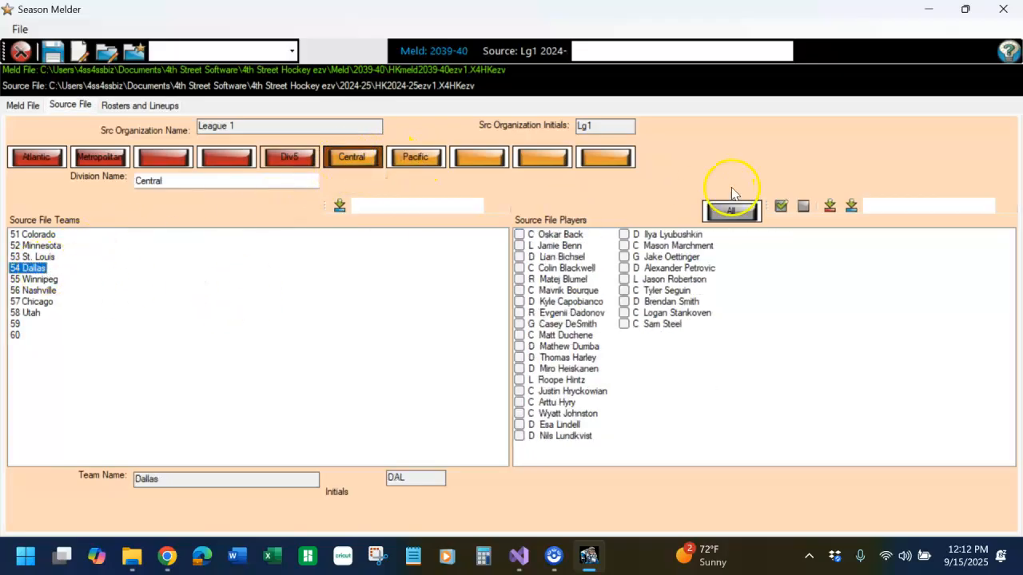
left_click(781, 209)
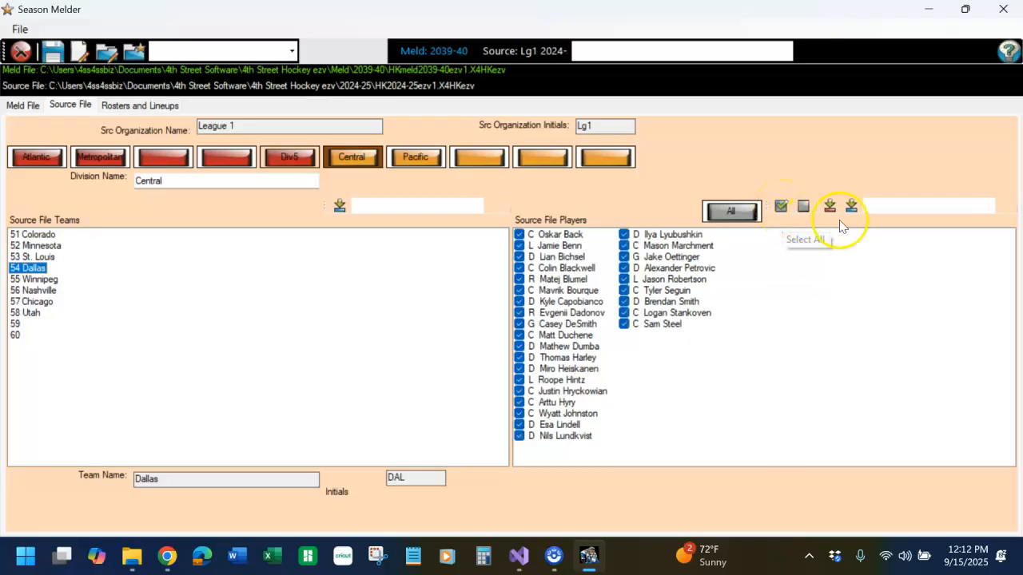
left_click(852, 208)
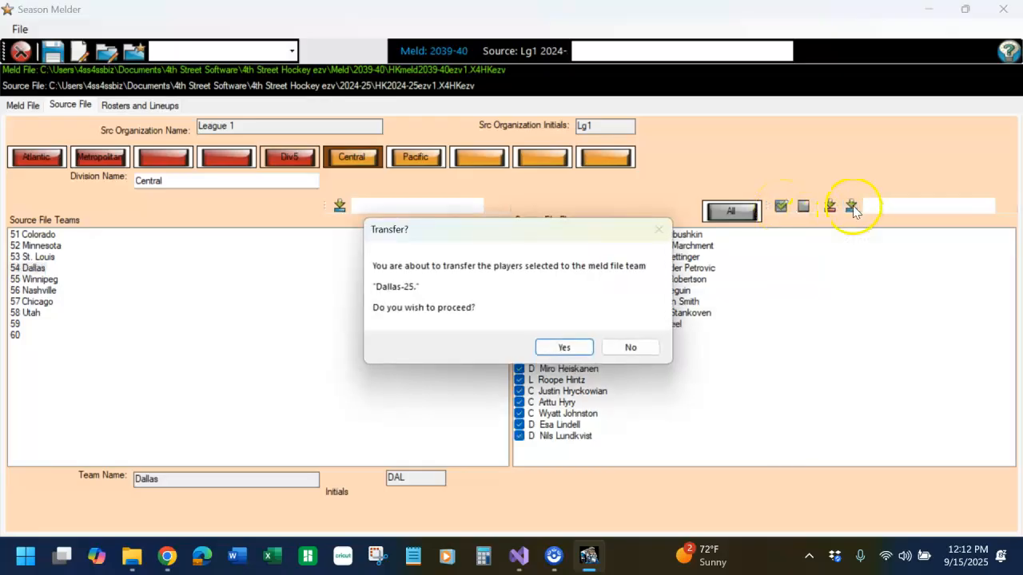
left_click(571, 347)
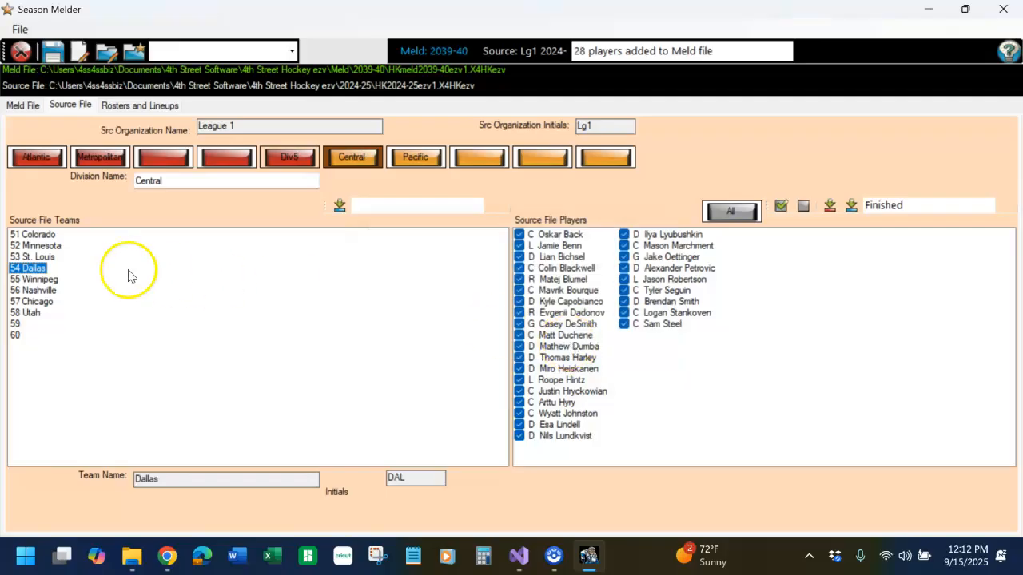
left_click(24, 105)
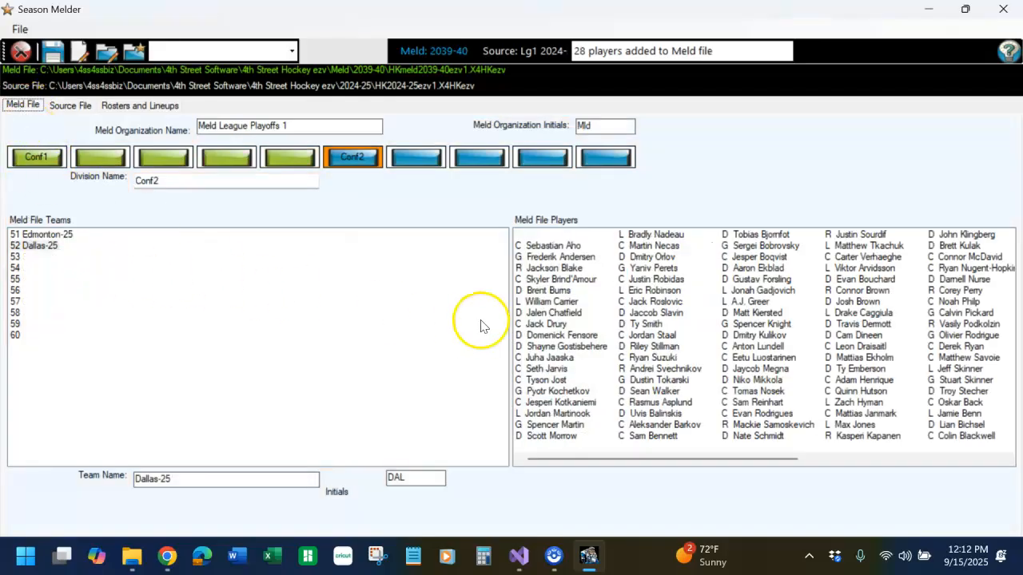
left_click(903, 458)
left_click_drag(899, 462, 600, 461)
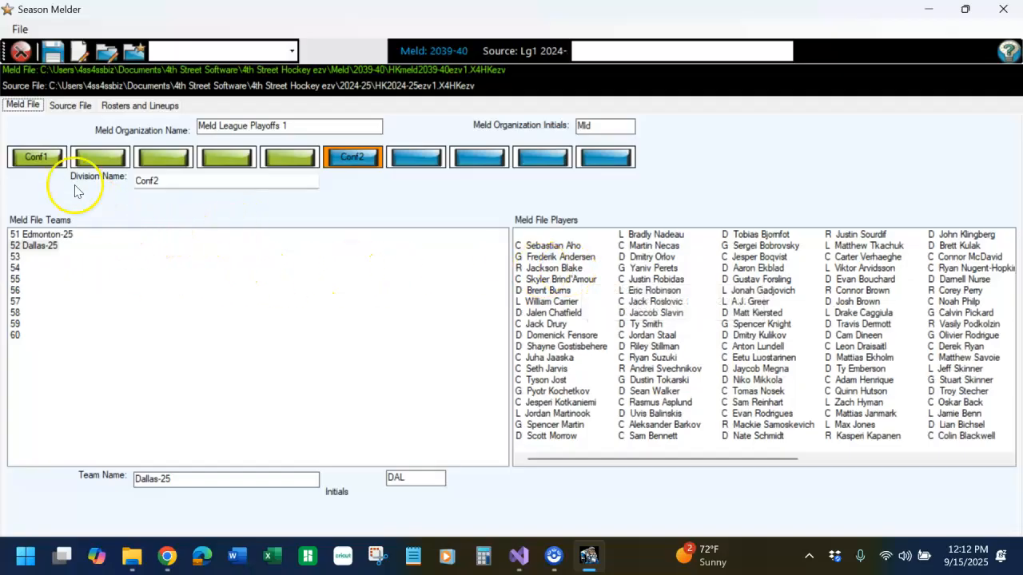
mouse_move(542, 239)
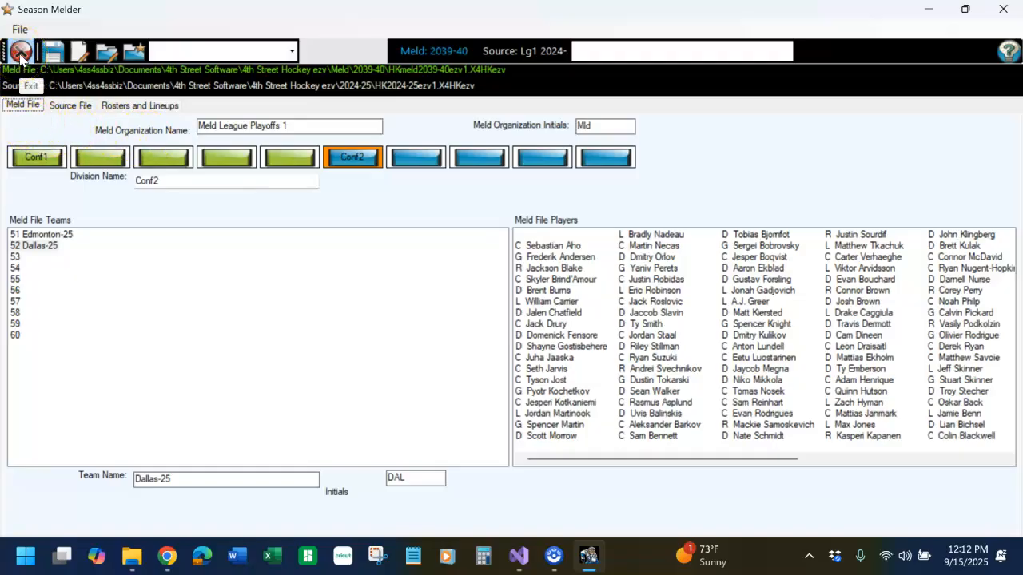
Step: Exit the Season Melder, open HKmeld2039-40ezv1.X4HKezv from the Meld folder's 2039-40 subfolder and check the Conf1 and Conf2 teams
left_click(20, 53)
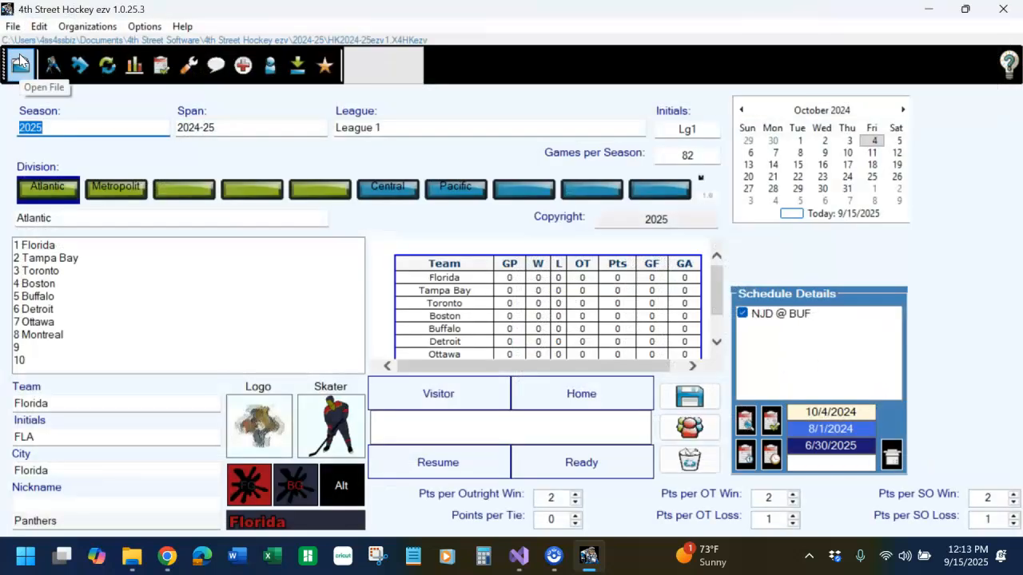
left_click(12, 26)
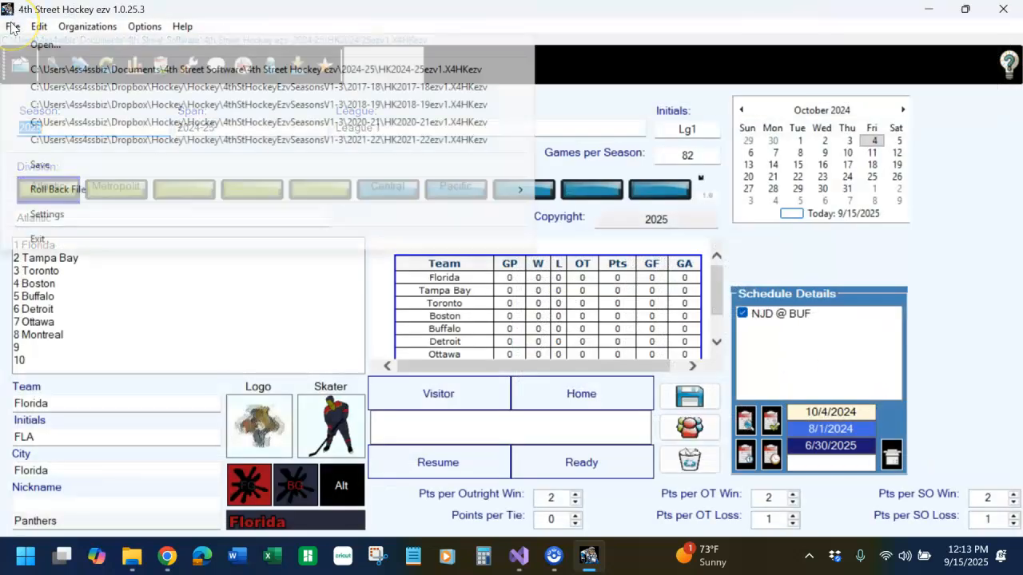
left_click(20, 68)
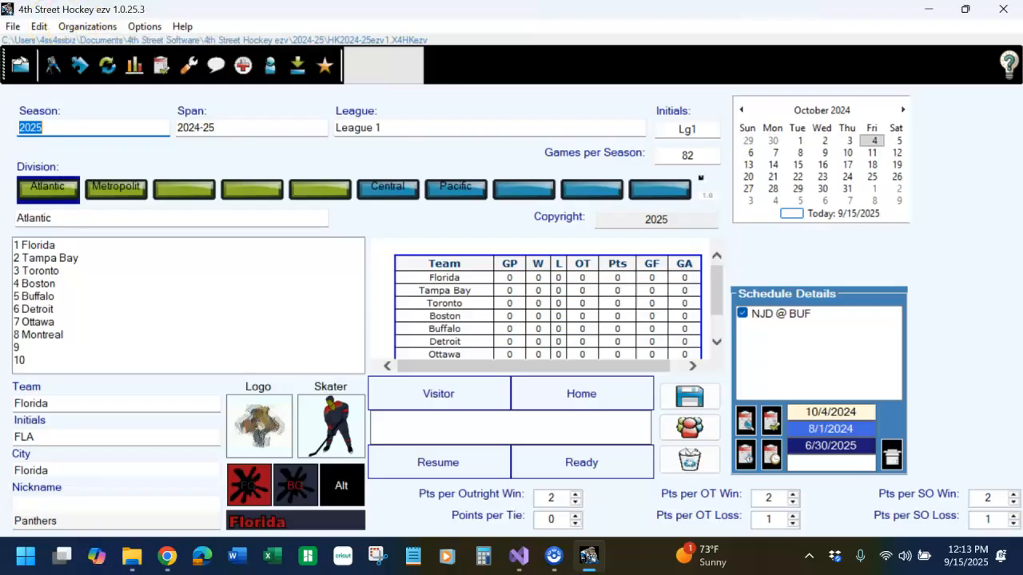
left_click(18, 69)
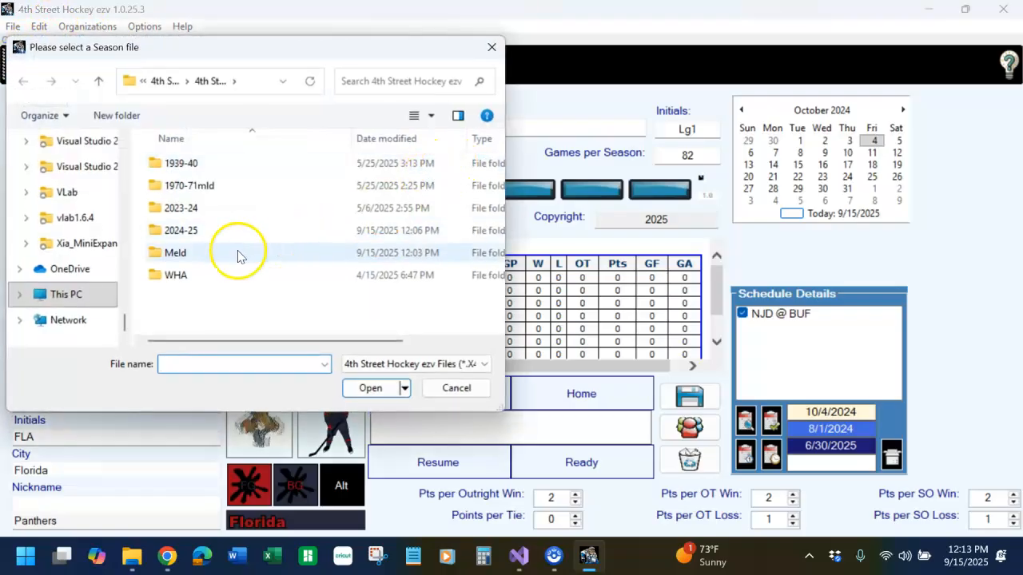
double_click(207, 253)
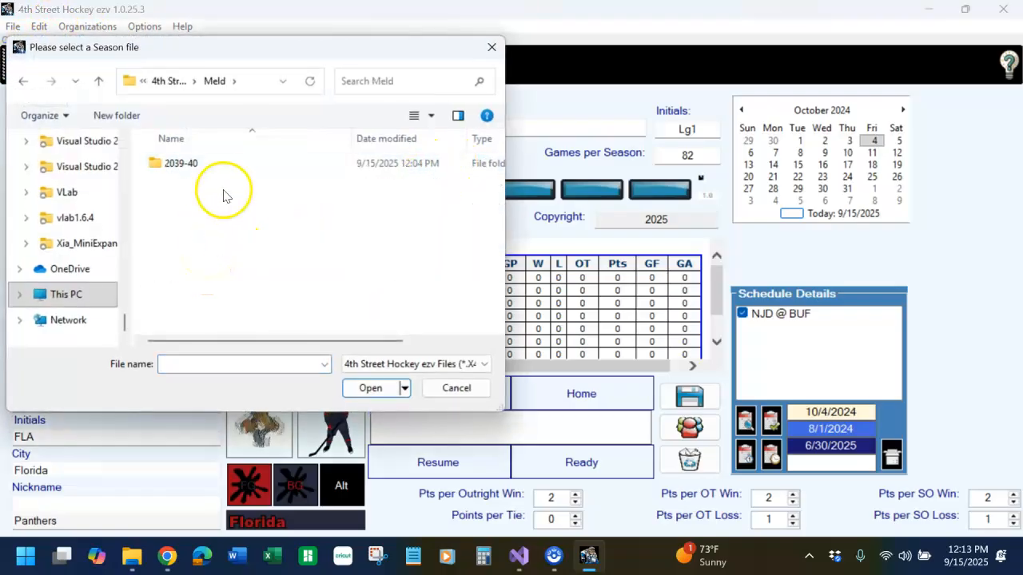
double_click(223, 166)
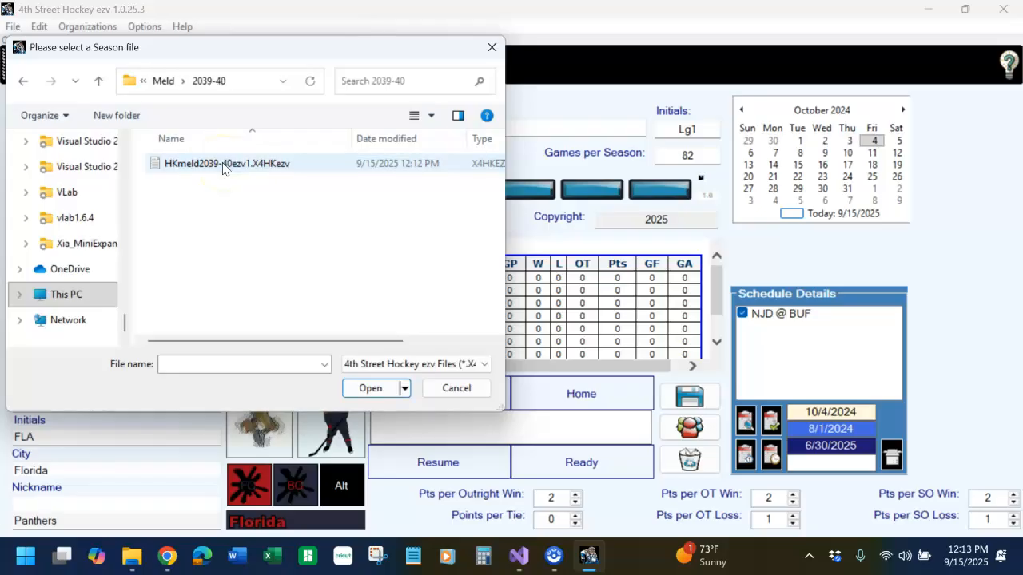
double_click(225, 166)
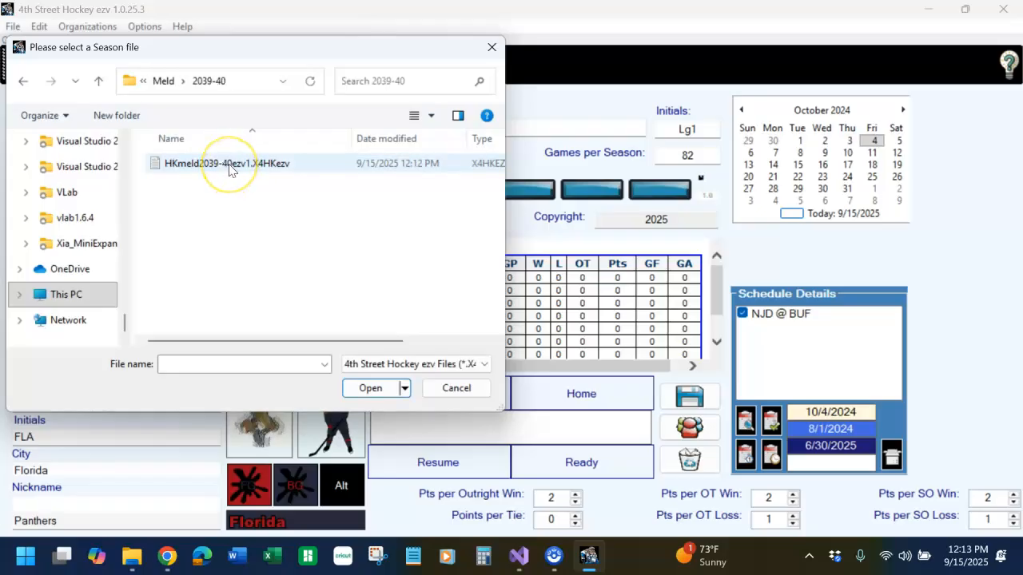
double_click(228, 165)
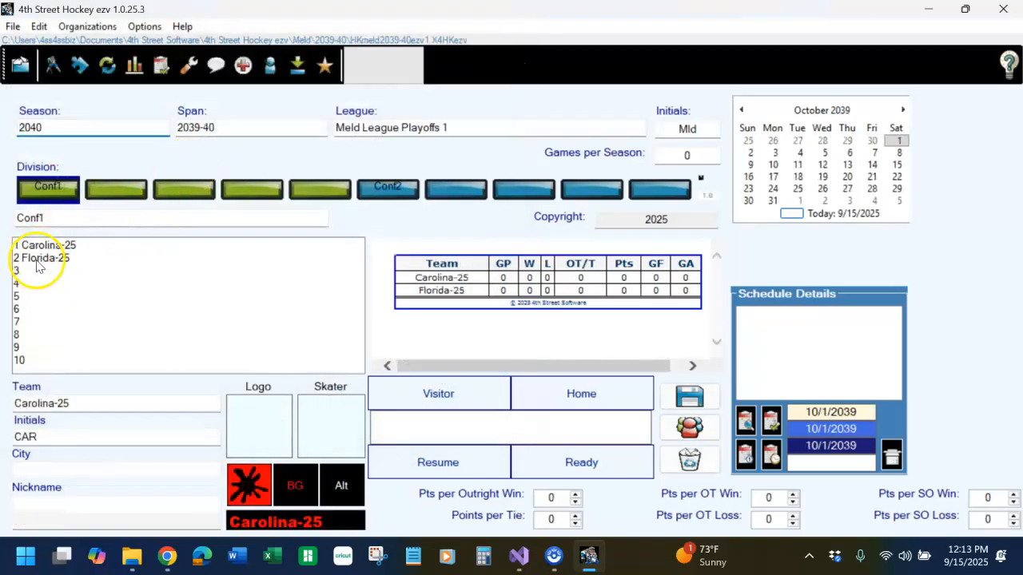
left_click(380, 197)
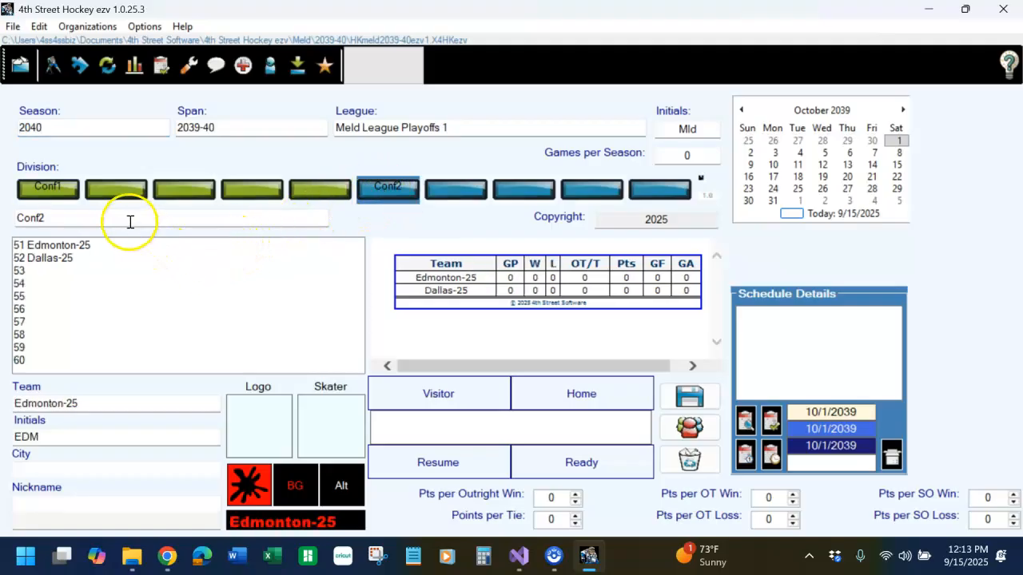
left_click(60, 189)
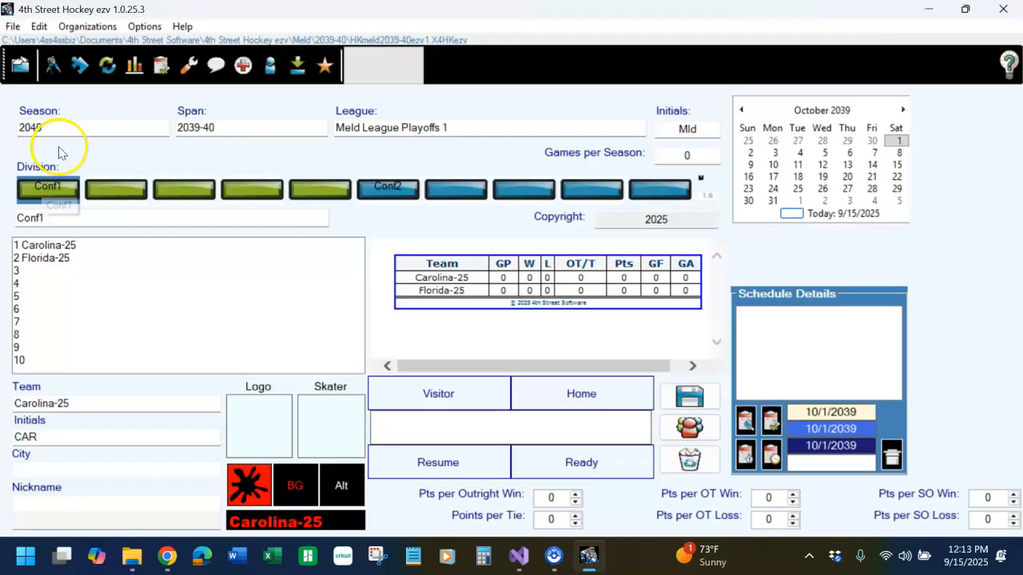
Step: Delete the blank first player record in the Player Editor and sort the meld file's players
left_click(52, 69)
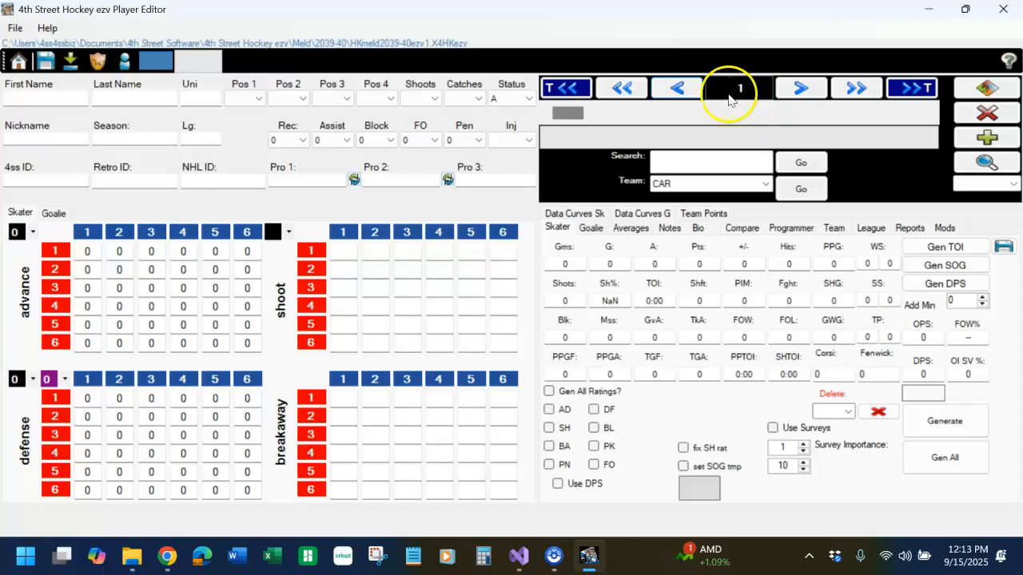
left_click(801, 89)
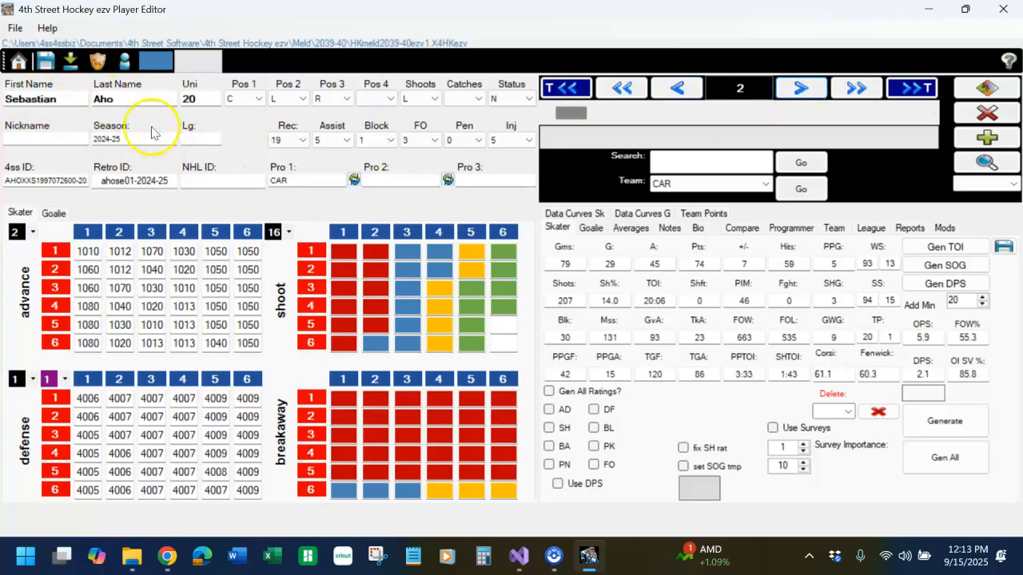
left_click(626, 90)
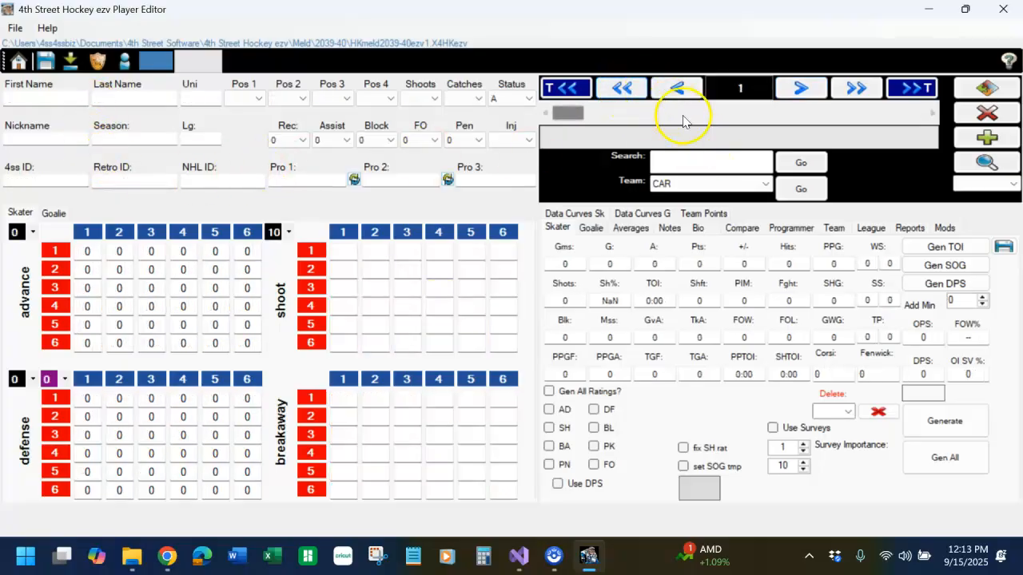
left_click(988, 115)
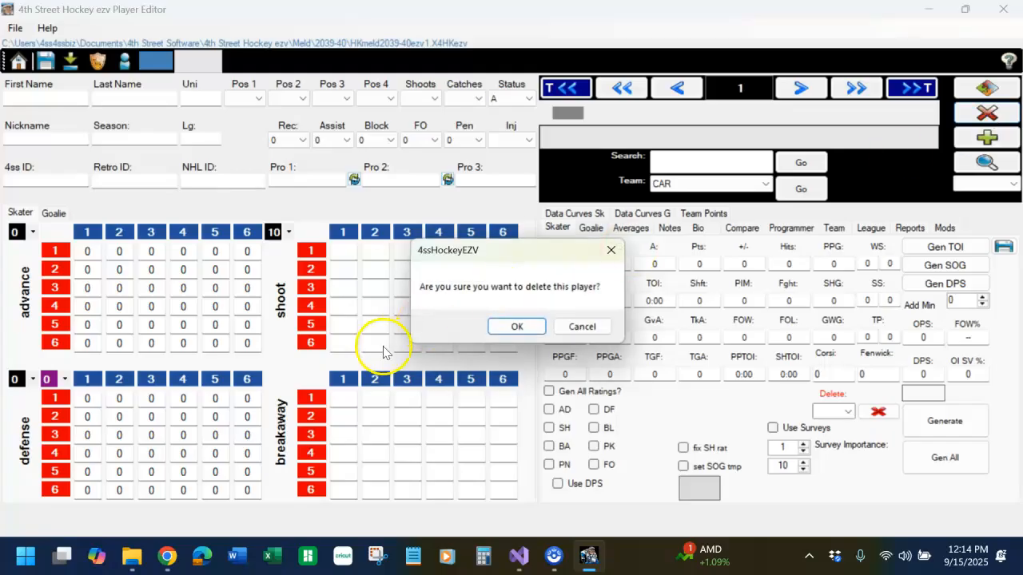
left_click(518, 327)
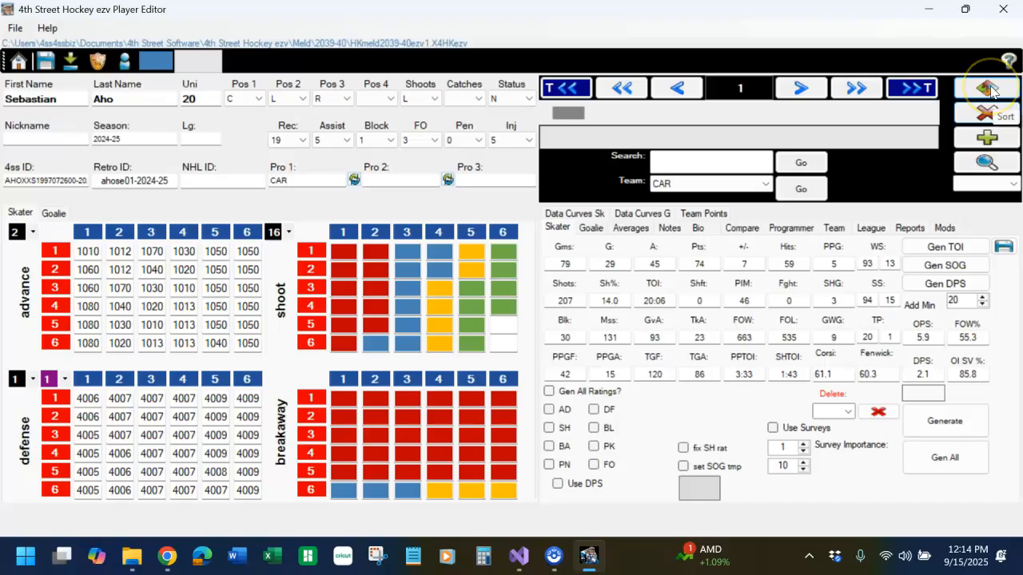
left_click(991, 91)
left_click(513, 327)
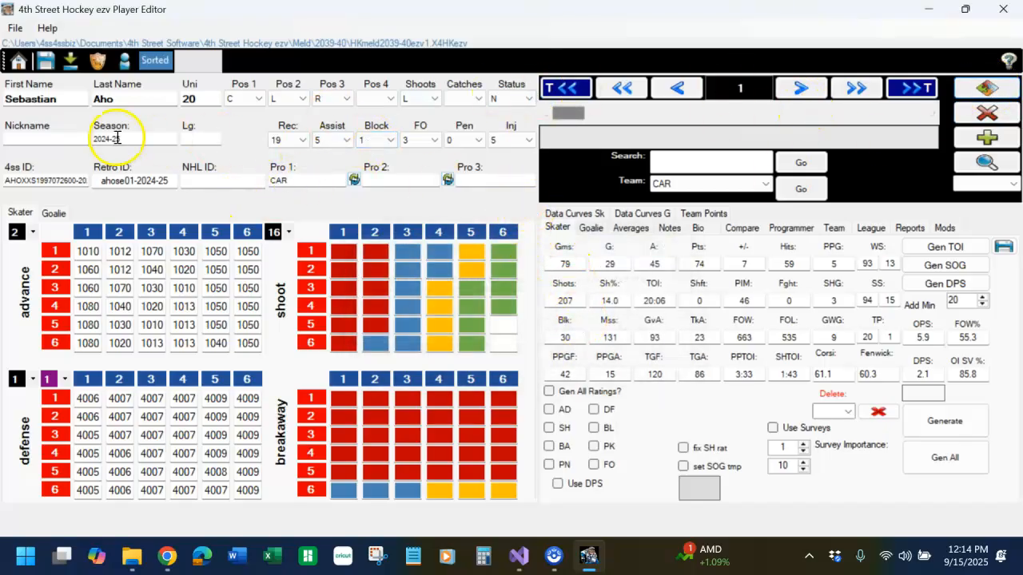
Step: Browse the sorted player records from first to last and through the first ten, checking each player's season and team
left_click(855, 91)
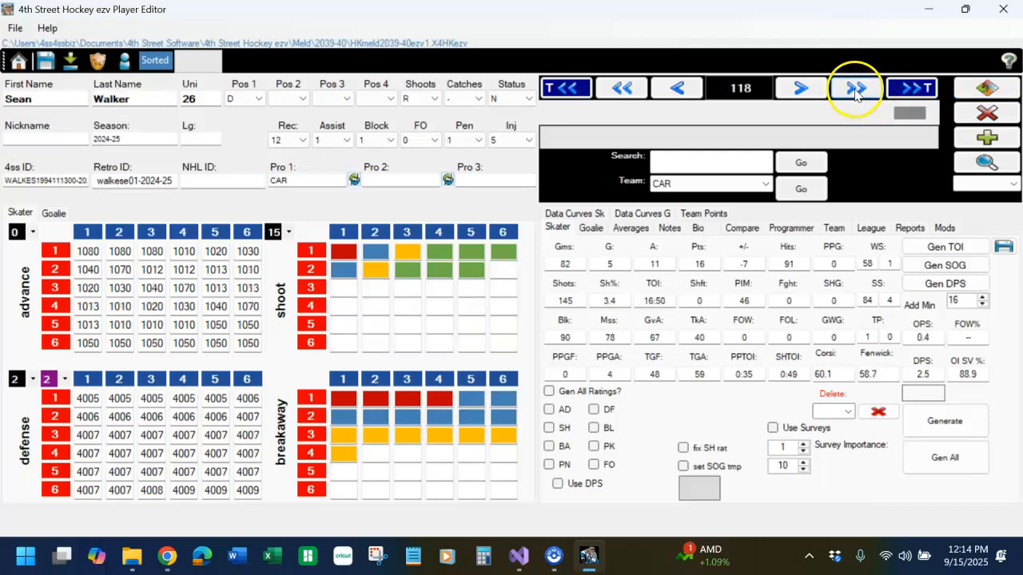
left_click(609, 88)
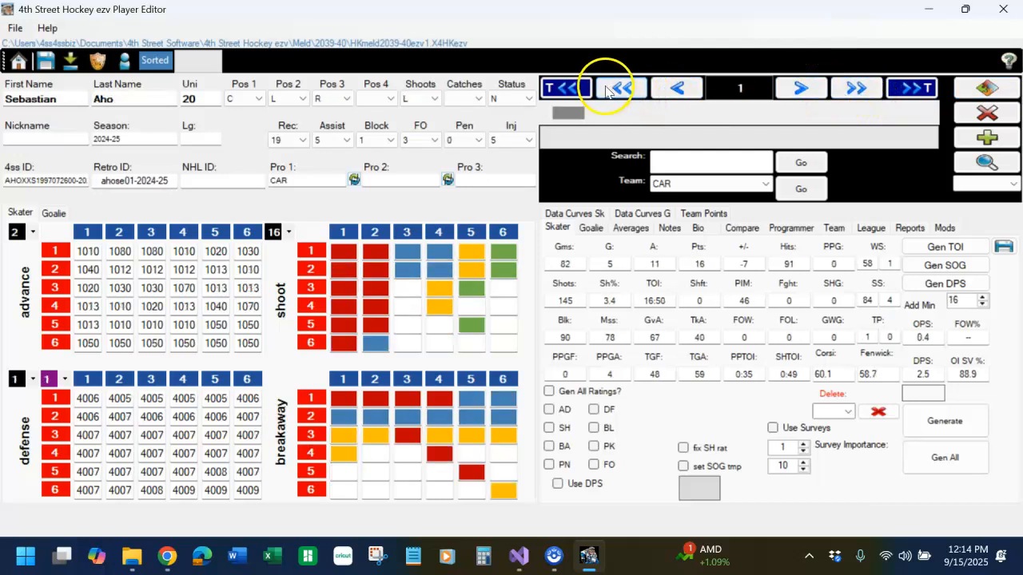
left_click(806, 94)
left_click(806, 94)
left_click(806, 95)
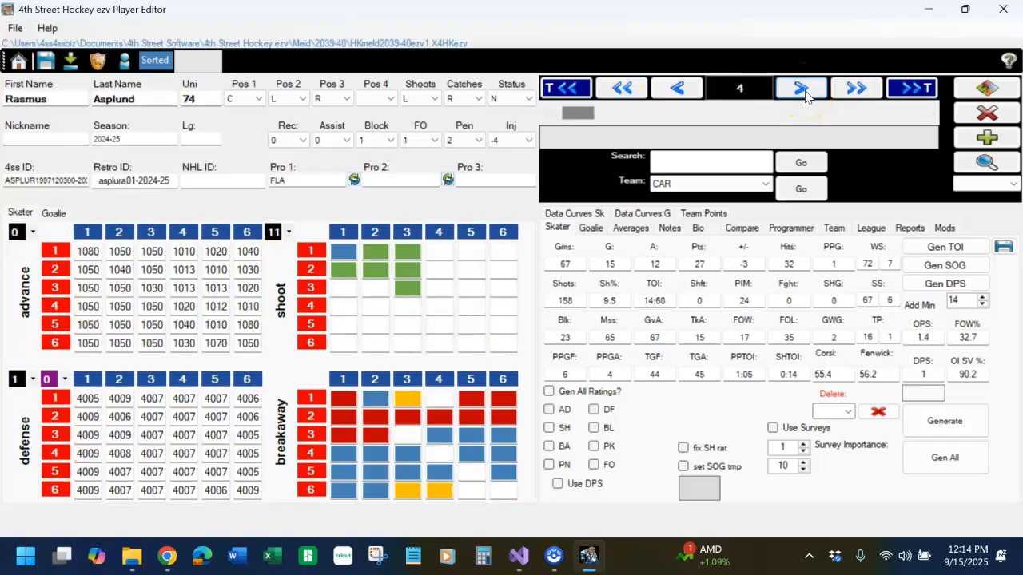
left_click(806, 94)
left_click(805, 94)
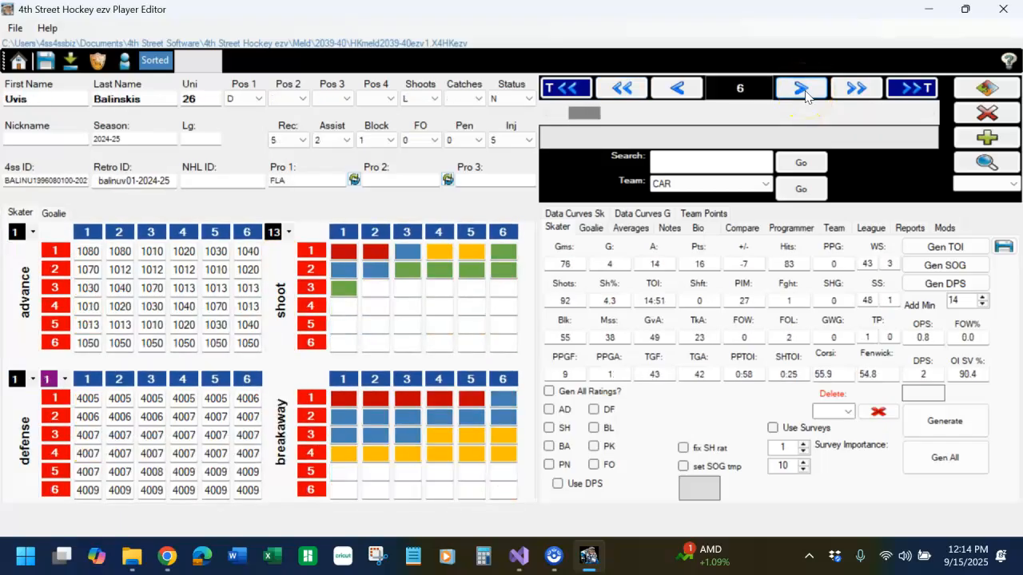
left_click(805, 94)
left_click(805, 94)
left_click(802, 94)
left_click(802, 94)
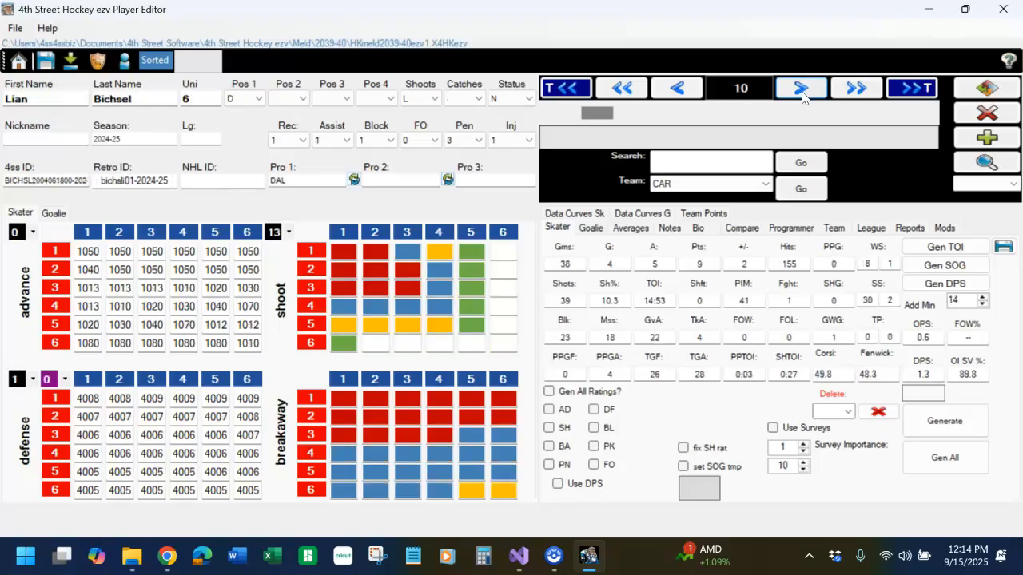
left_click(621, 86)
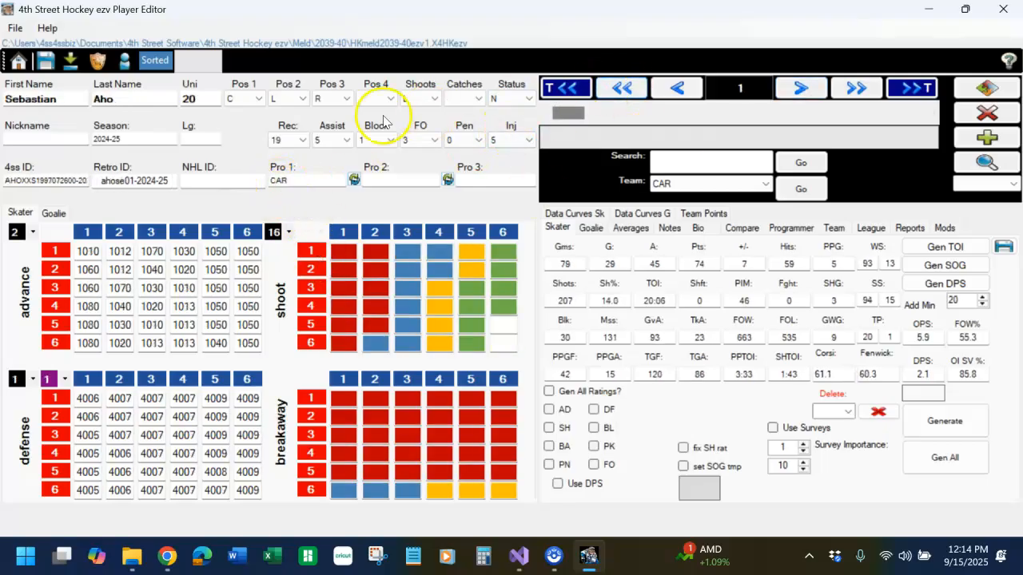
Step: Leave the Player Editor and restore the meld file's lineups from the active 2024-25 source file in the Season Melder
left_click(20, 62)
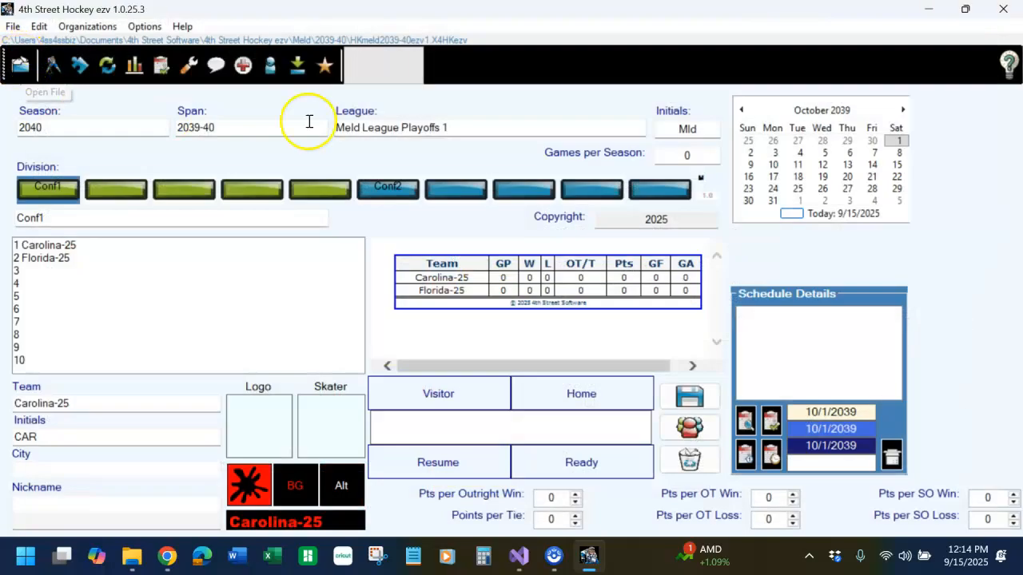
left_click(324, 70)
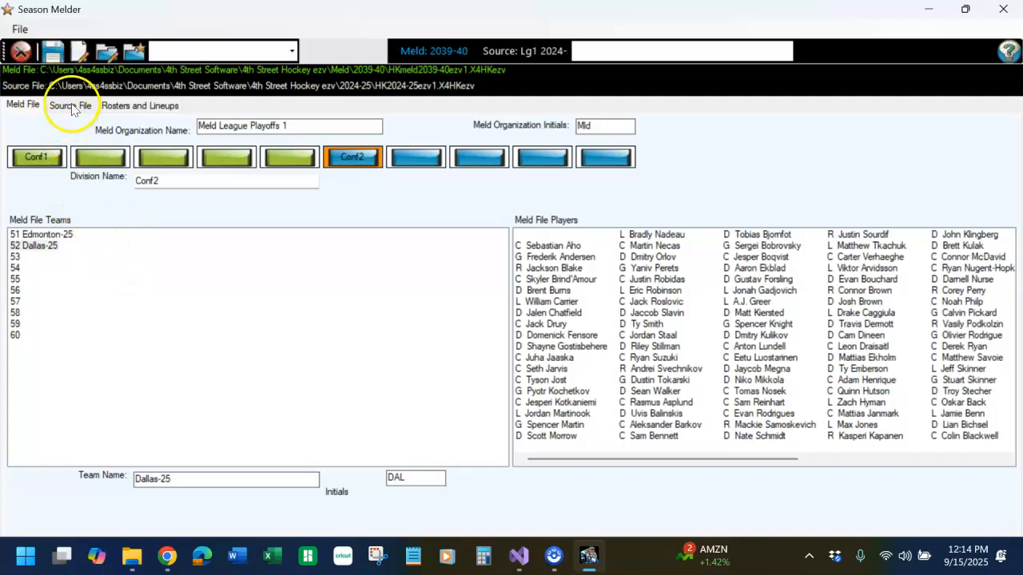
left_click(134, 112)
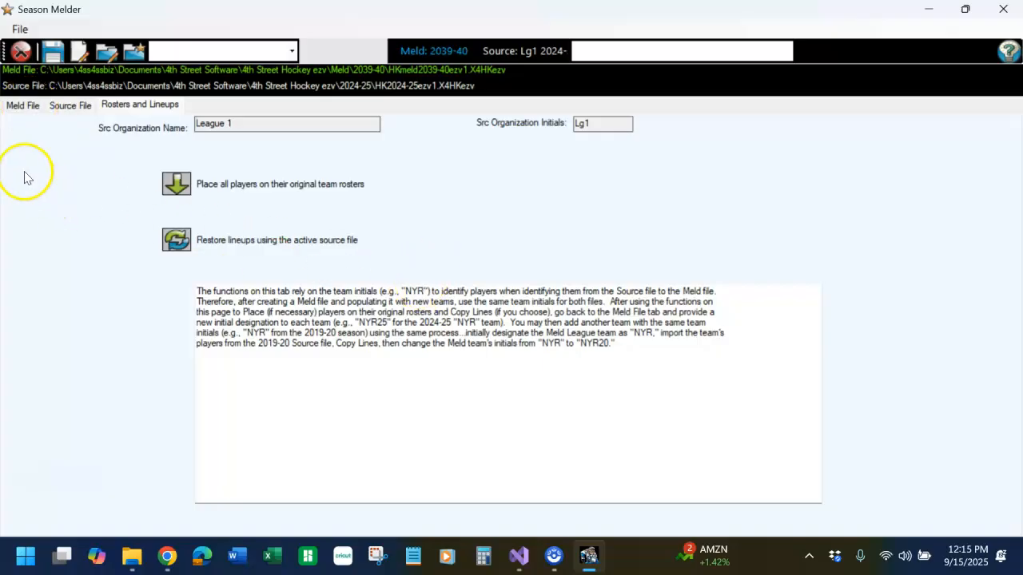
left_click(22, 105)
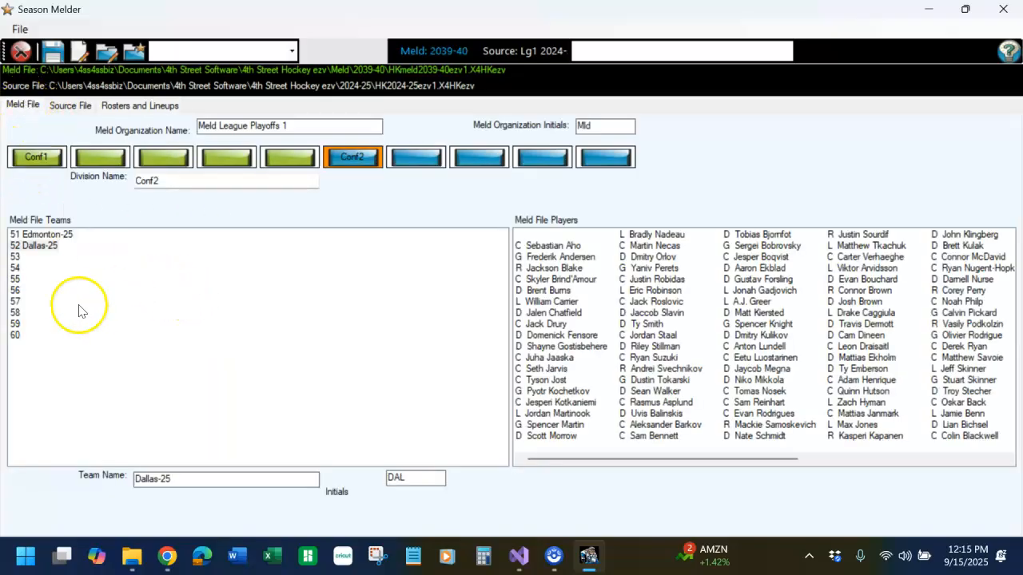
left_click(37, 156)
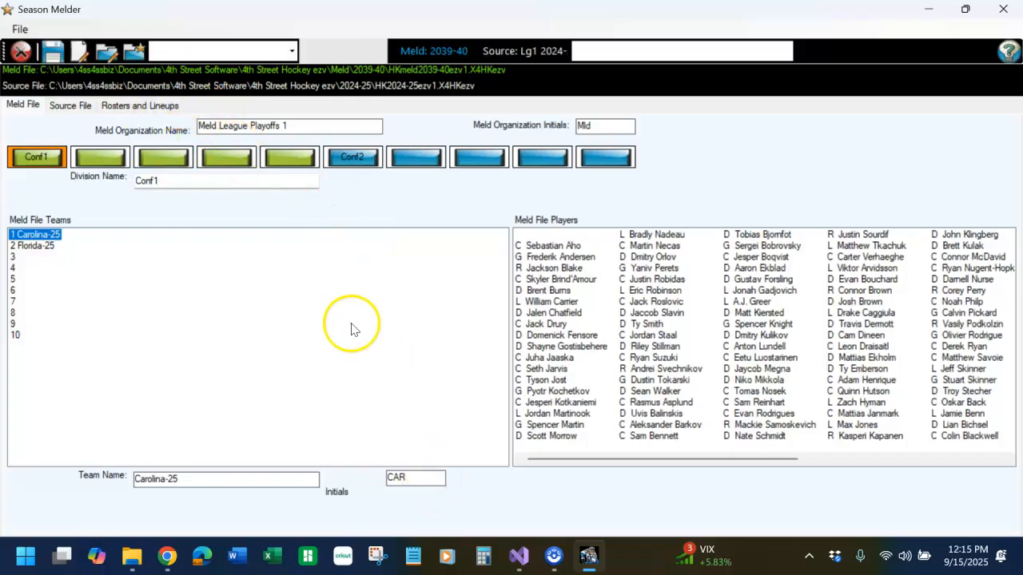
left_click(152, 105)
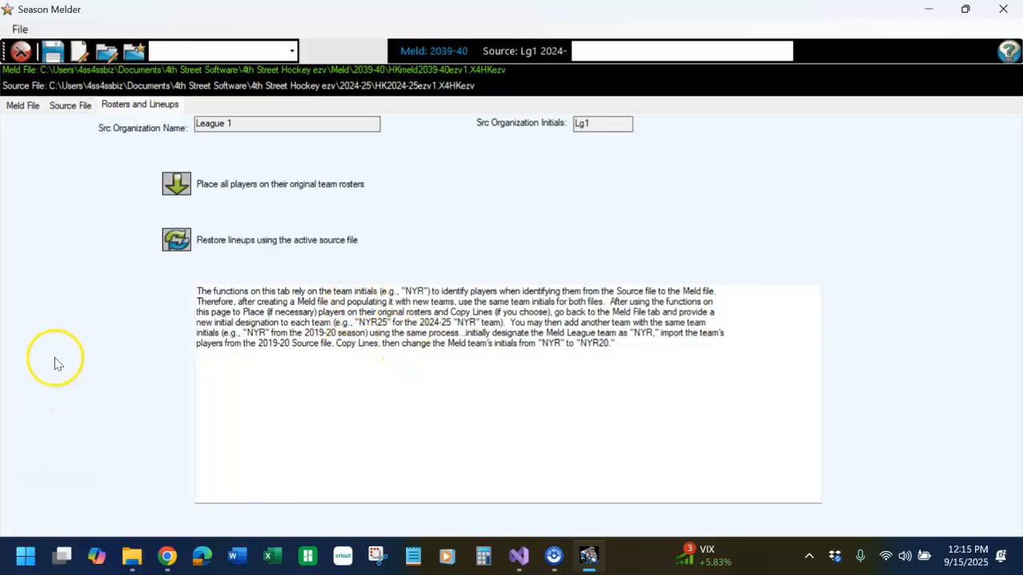
left_click(176, 243)
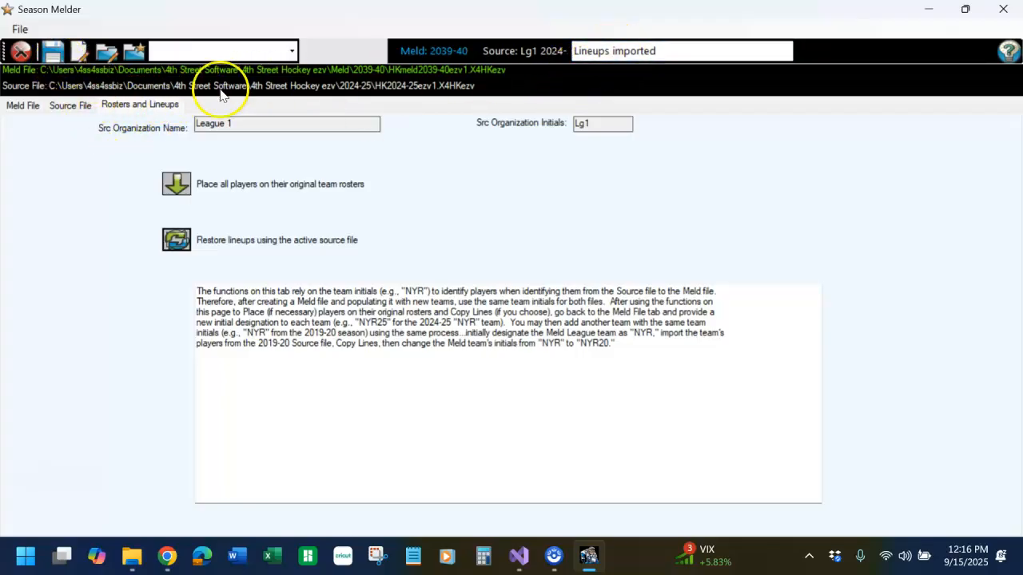
Step: Exit the Season Melder and check Carolina-25's roster in Draft and Team Management
left_click(20, 53)
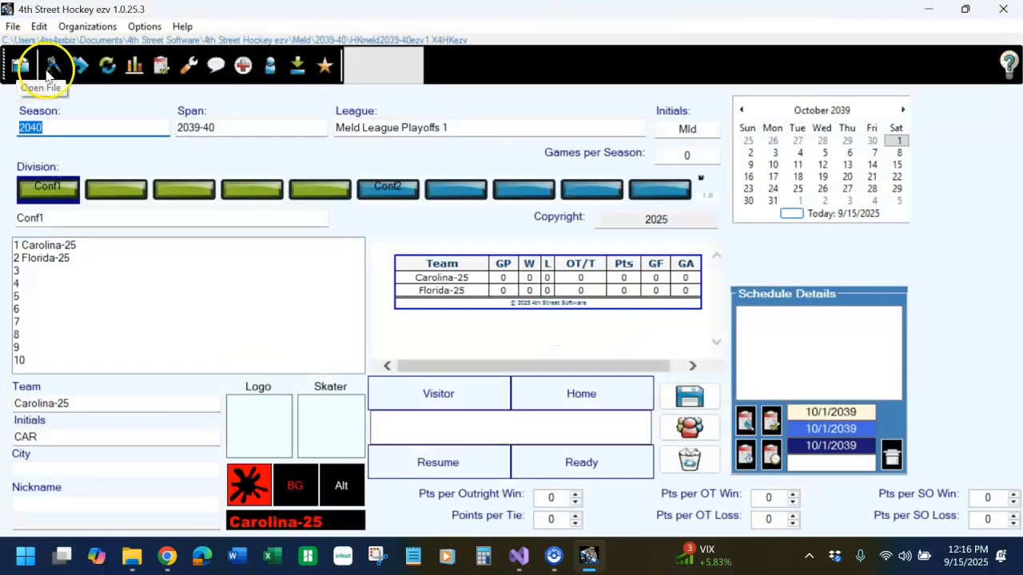
left_click(18, 246)
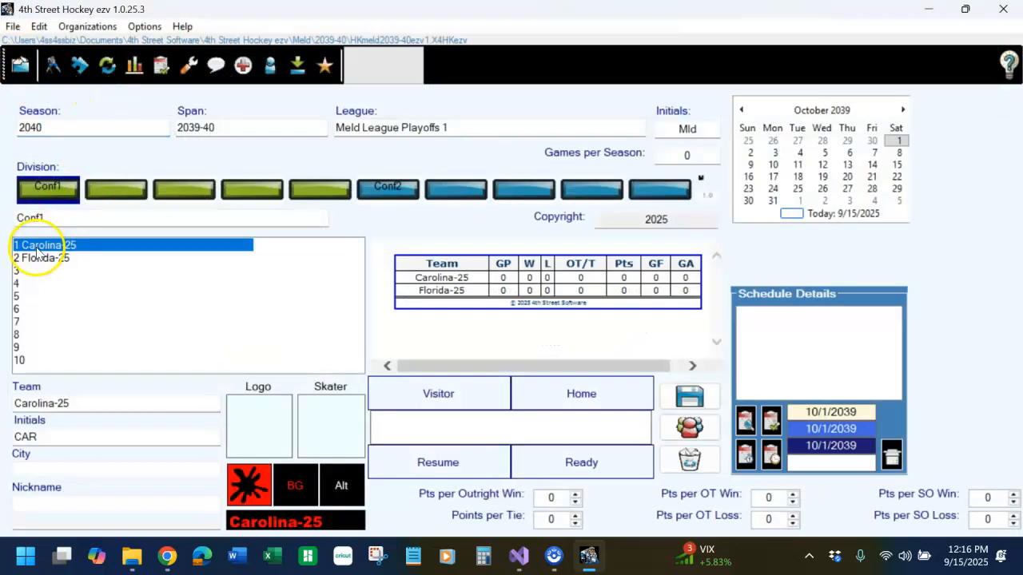
left_click(74, 70)
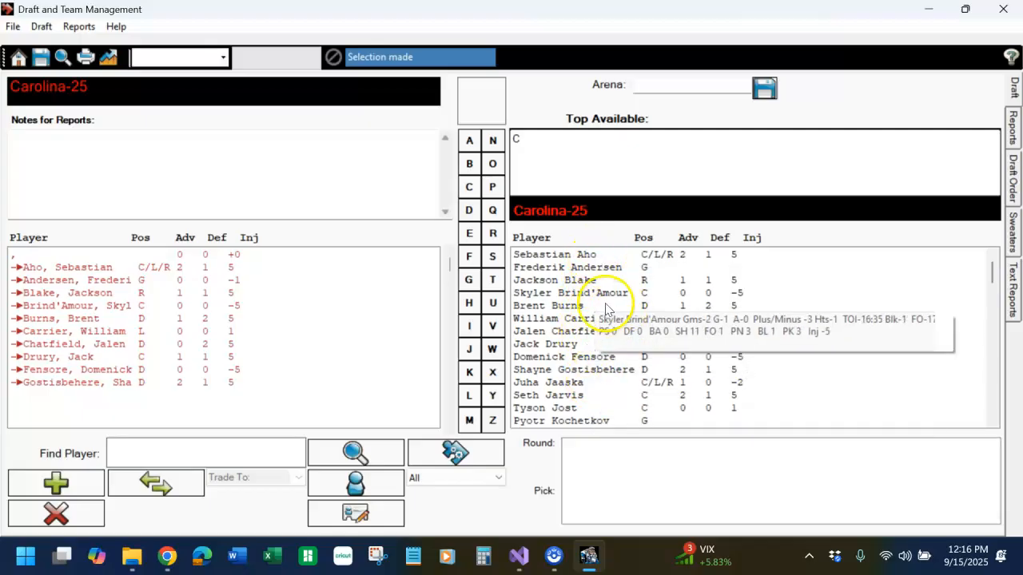
left_click(17, 58)
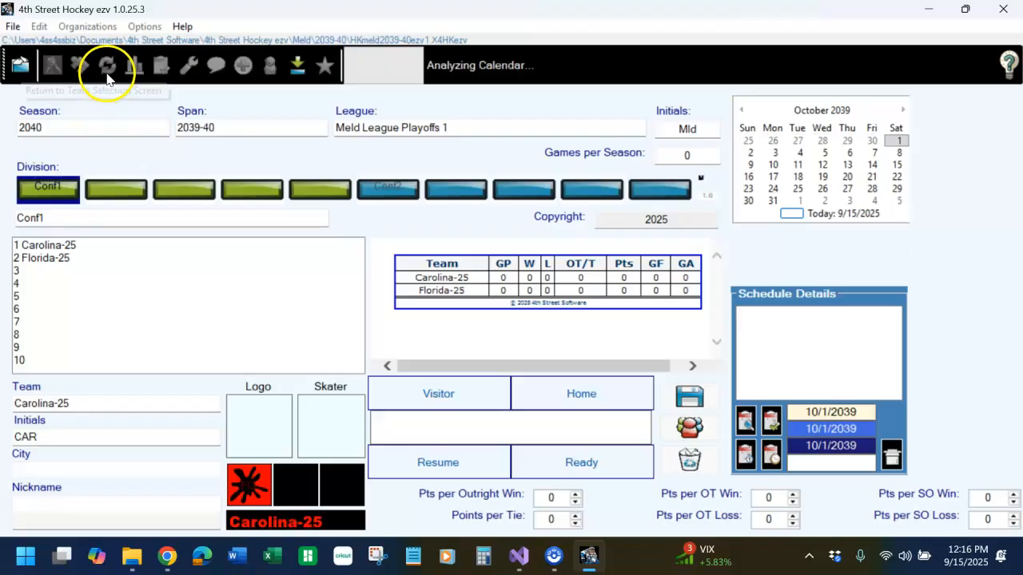
Step: Review Carolina-25's imported lines in Lineups, set the current lines as original lineups and return to team selection
left_click(107, 66)
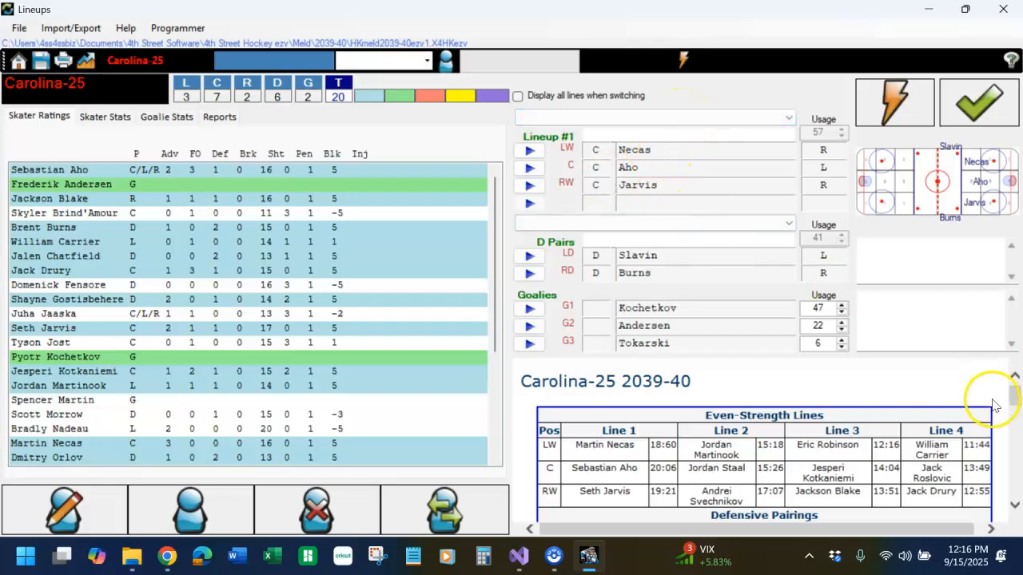
mouse_move(1013, 407)
left_mouse_down()
mouse_move(1019, 495)
mouse_move(1013, 392)
left_mouse_up()
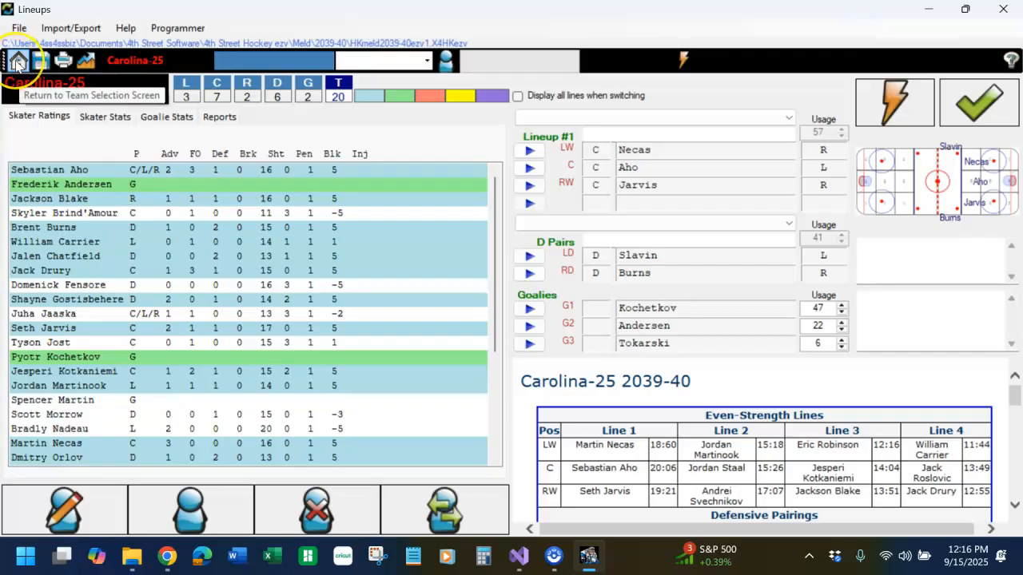
left_click(17, 62)
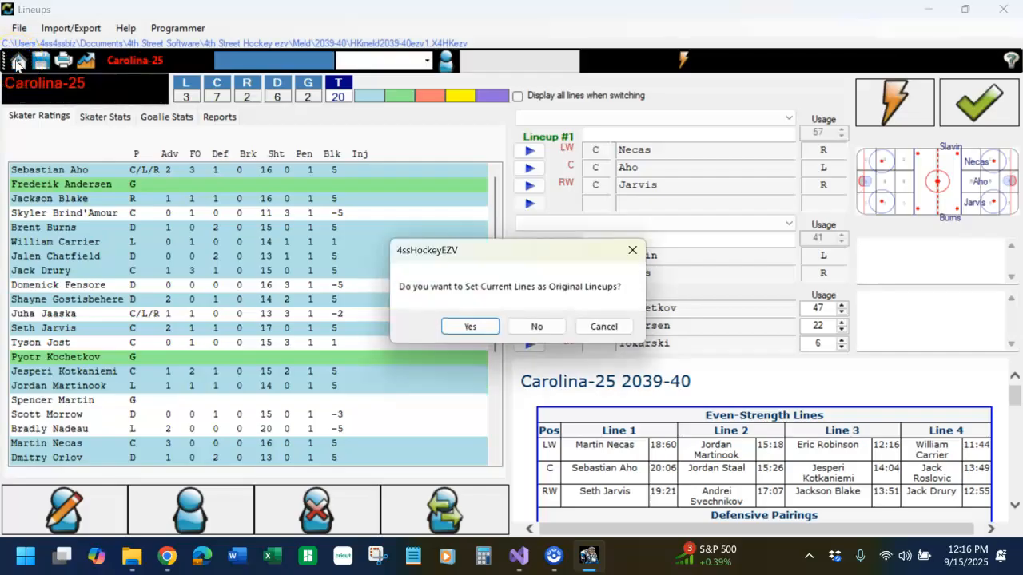
left_click(482, 328)
left_click(548, 330)
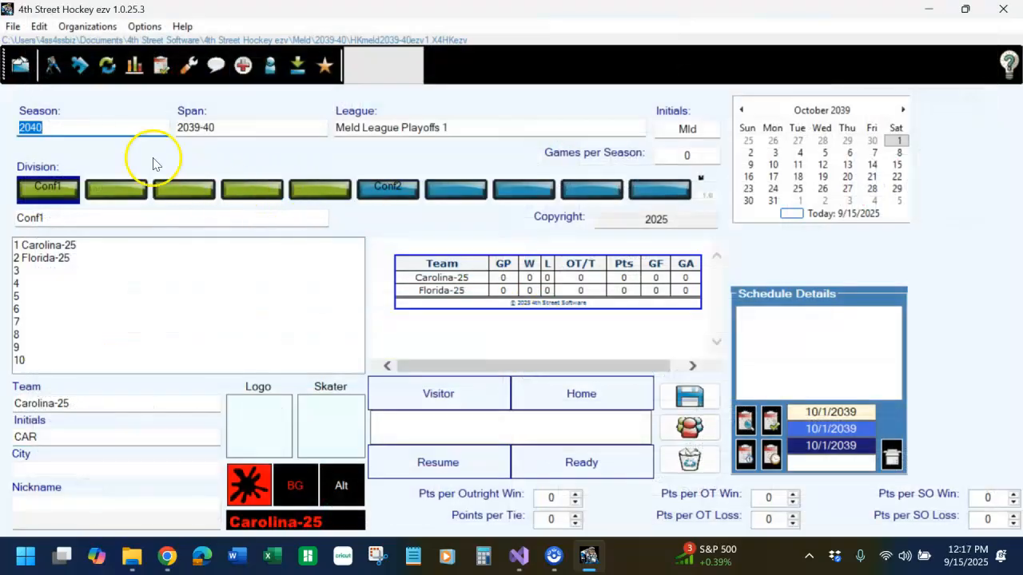
Step: In the Season Melder's meld file, set the Conf1 team initials to CAR25 for Carolina-25 and FLA25 for Florida-25
left_click(323, 68)
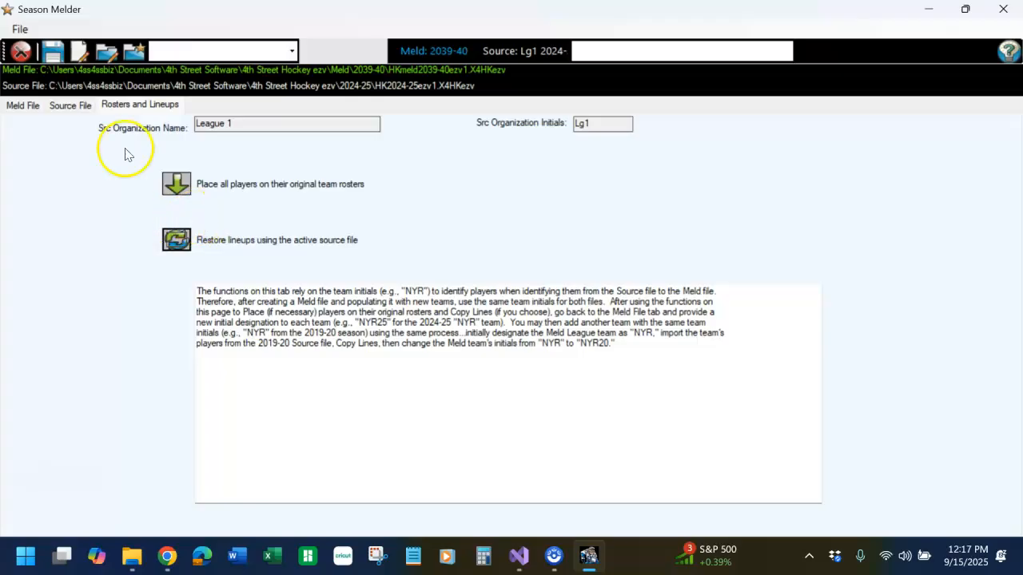
left_click(31, 109)
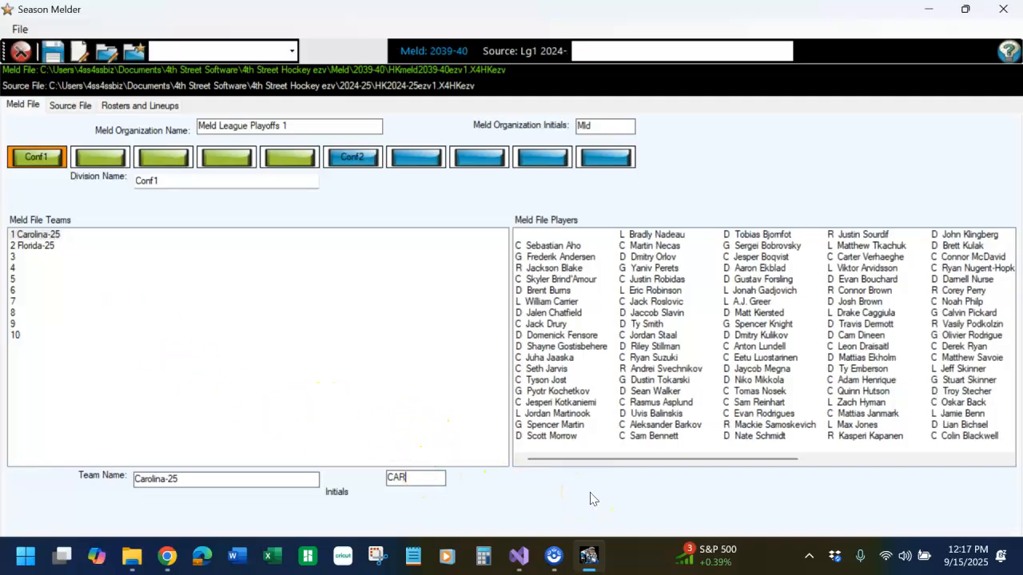
left_click(34, 246)
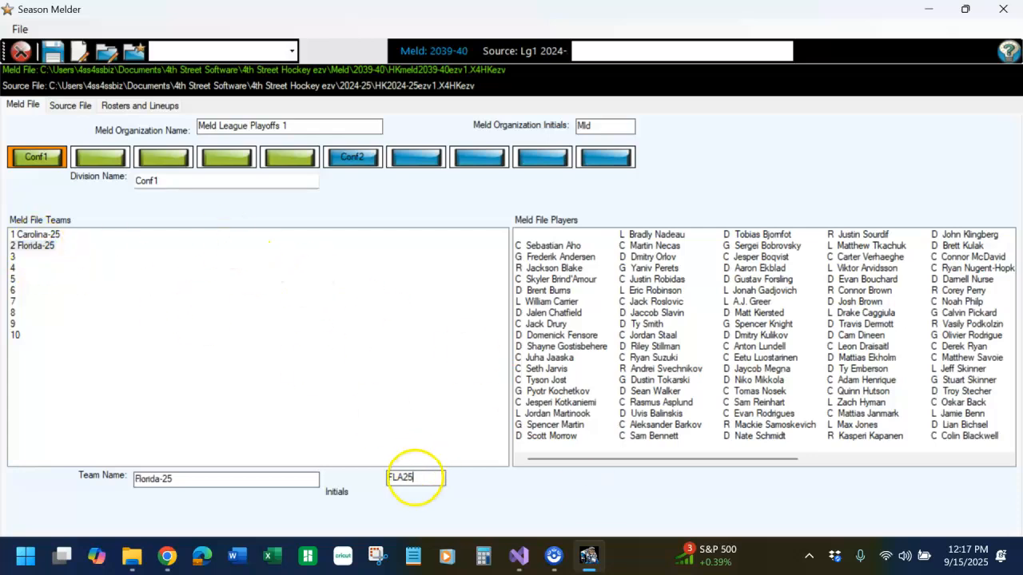
left_click(50, 248)
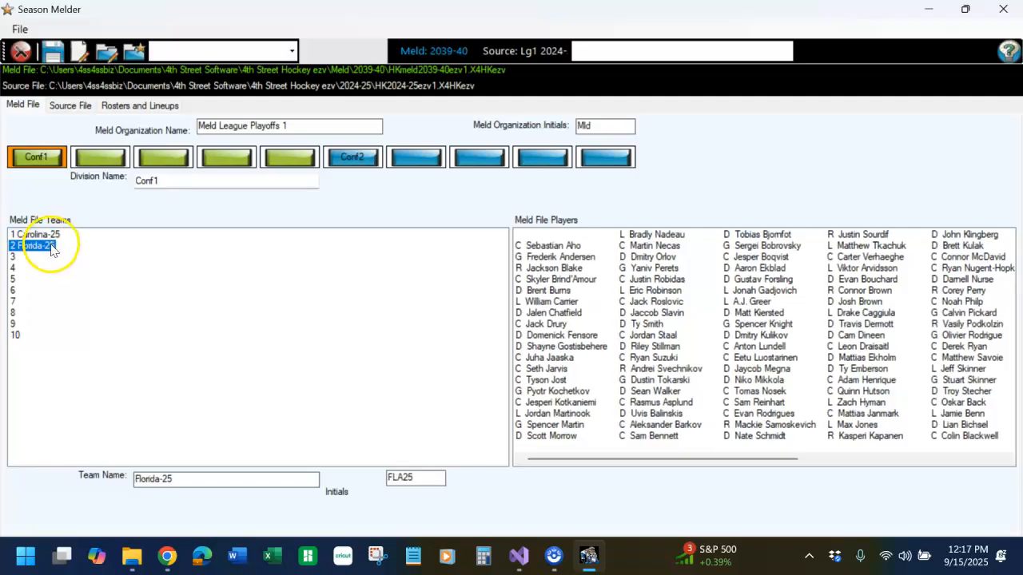
Step: Set the Conf2 team initials to EDM25 for Edmonton-25 and DAL25 for Dallas-25
left_click(357, 160)
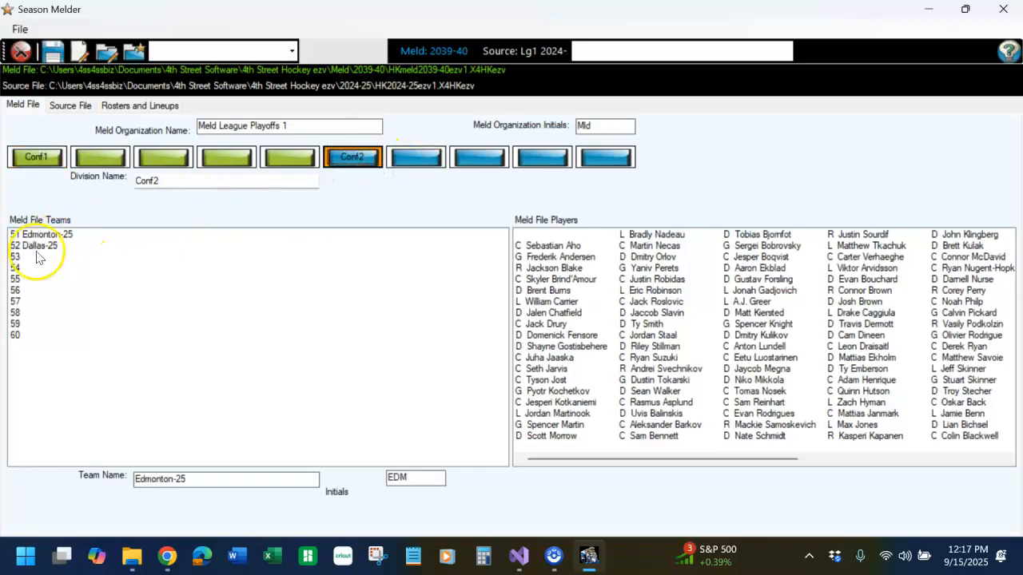
left_click(32, 235)
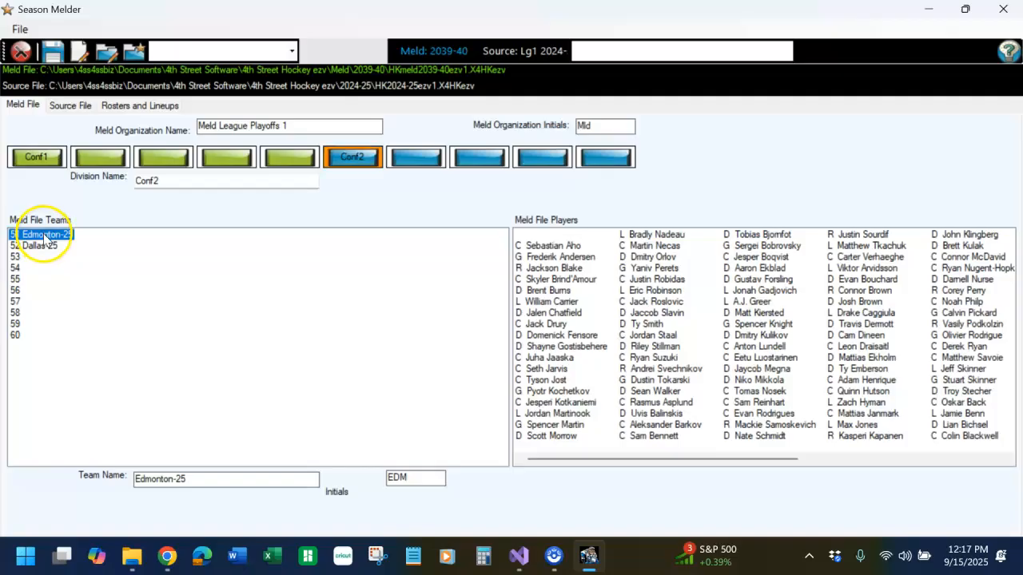
left_click(437, 477)
type("25")
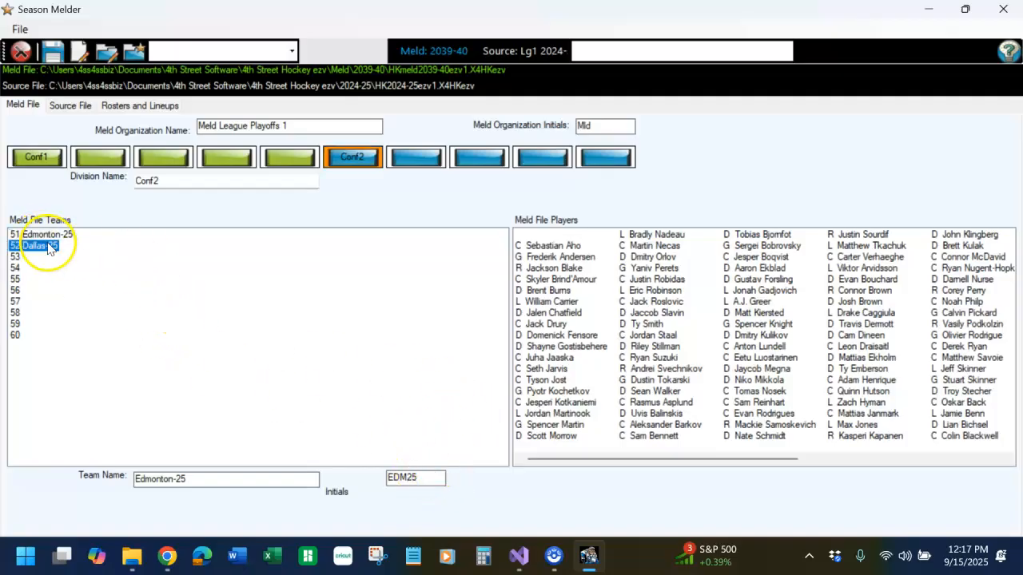
left_click(433, 477)
type("25")
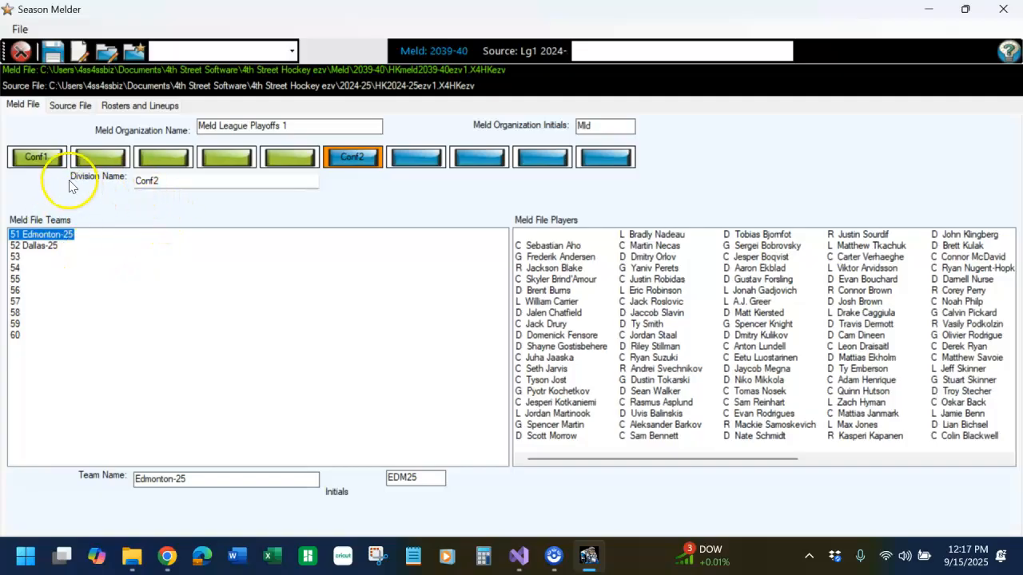
Step: Return to the Conf1 division and open HK2023-24ezv1.X4HKezv from the 2023-24 folder as the source file
left_click(35, 157)
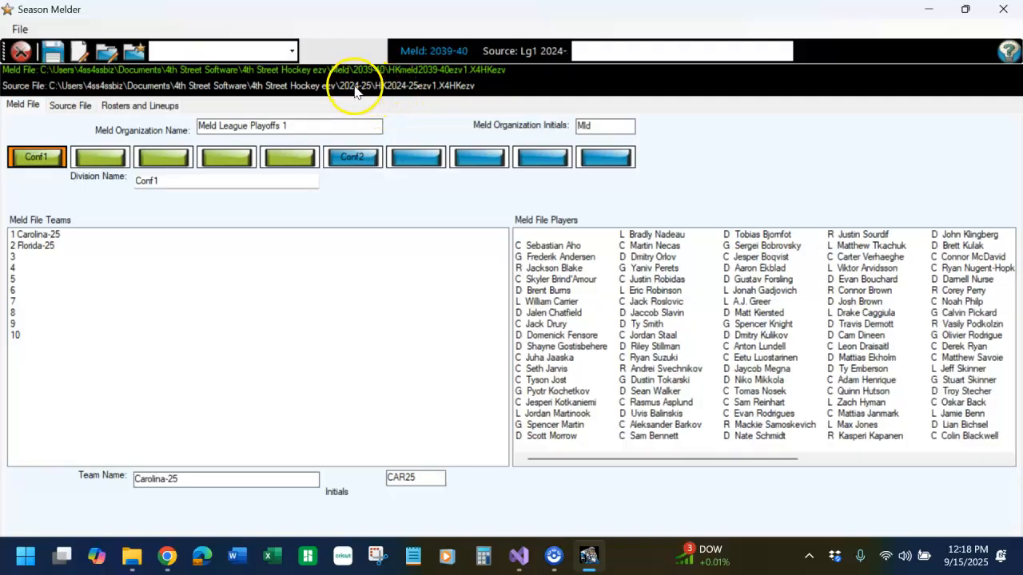
left_click(134, 53)
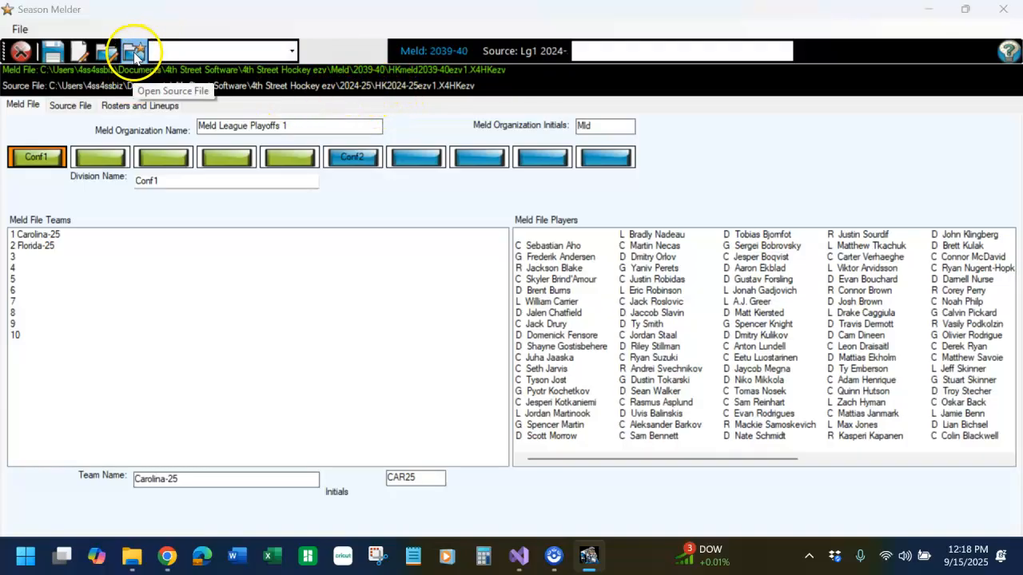
double_click(234, 213)
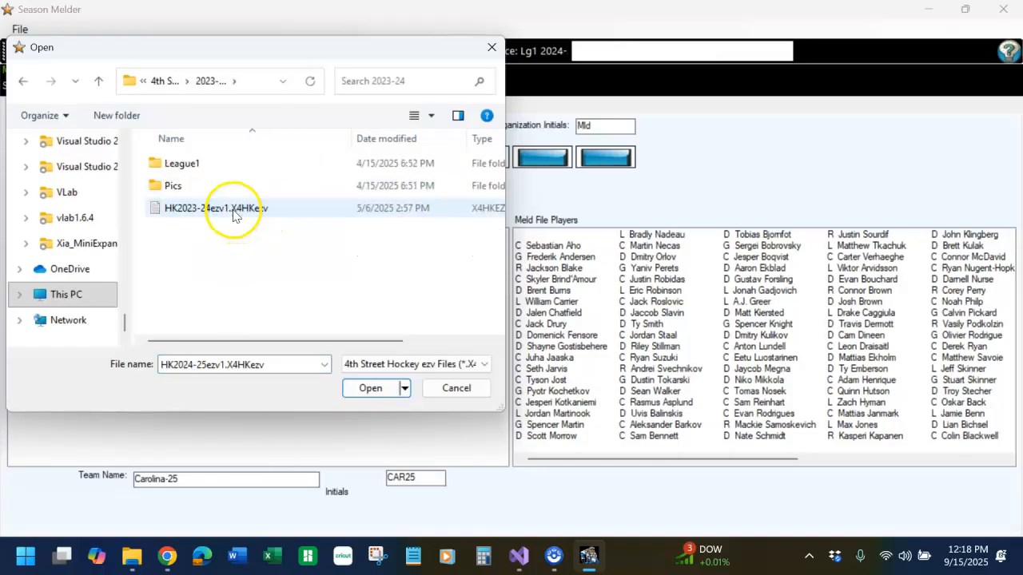
double_click(236, 210)
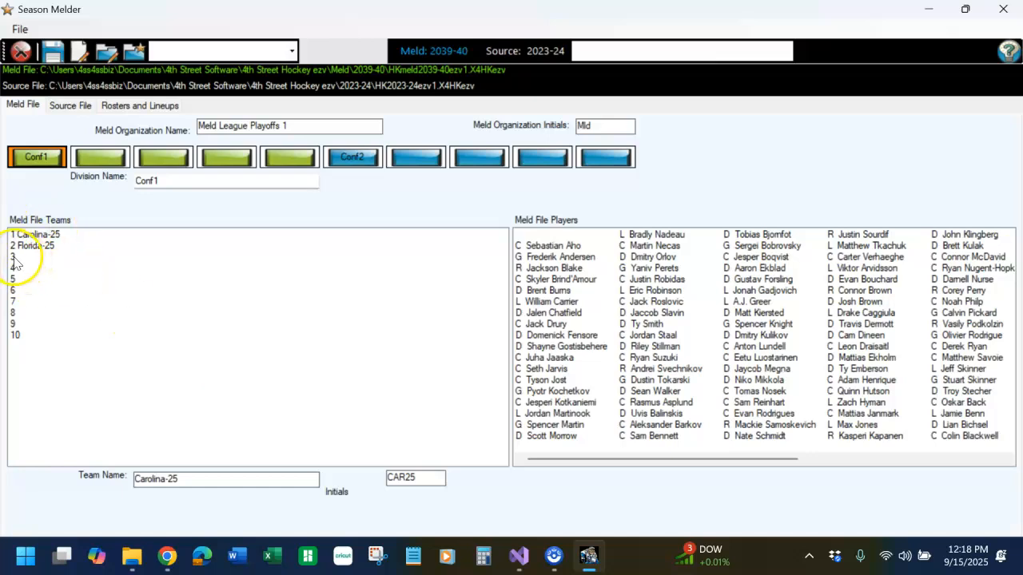
Step: Add Carolina-24 with initials CAR and New York R with initials NYR as the third and fourth Conf1 teams
left_click(154, 478)
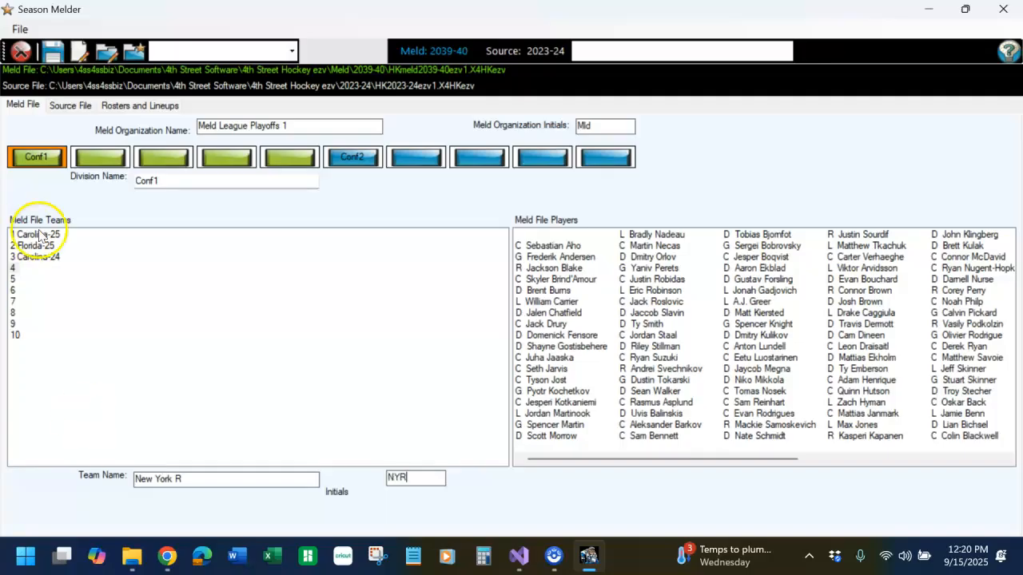
left_click(36, 255)
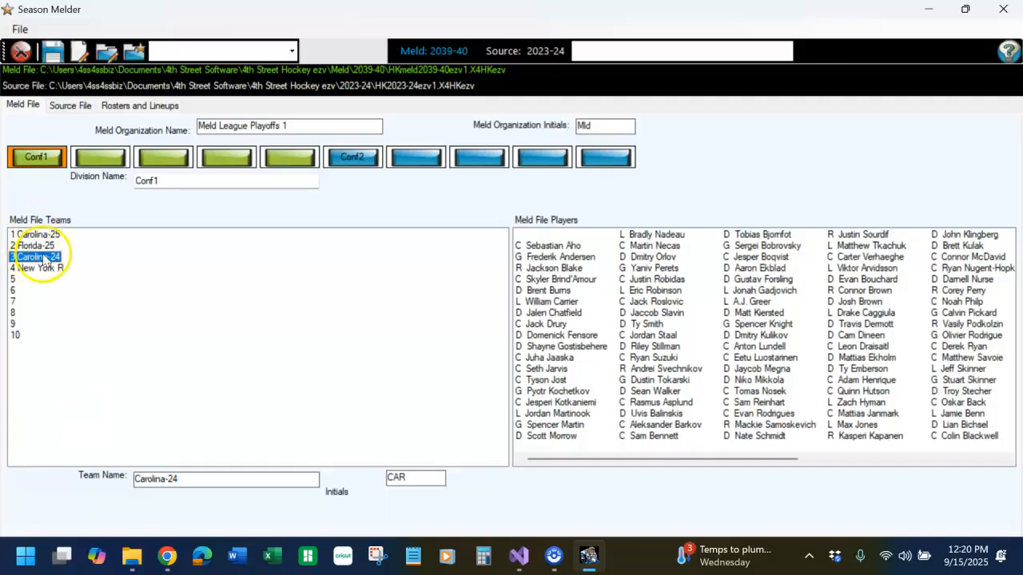
Step: Add Edmonton-24 with initials EDM and Dallas-24 with initials DAL as the third and fourth Conf2 teams
left_click(347, 159)
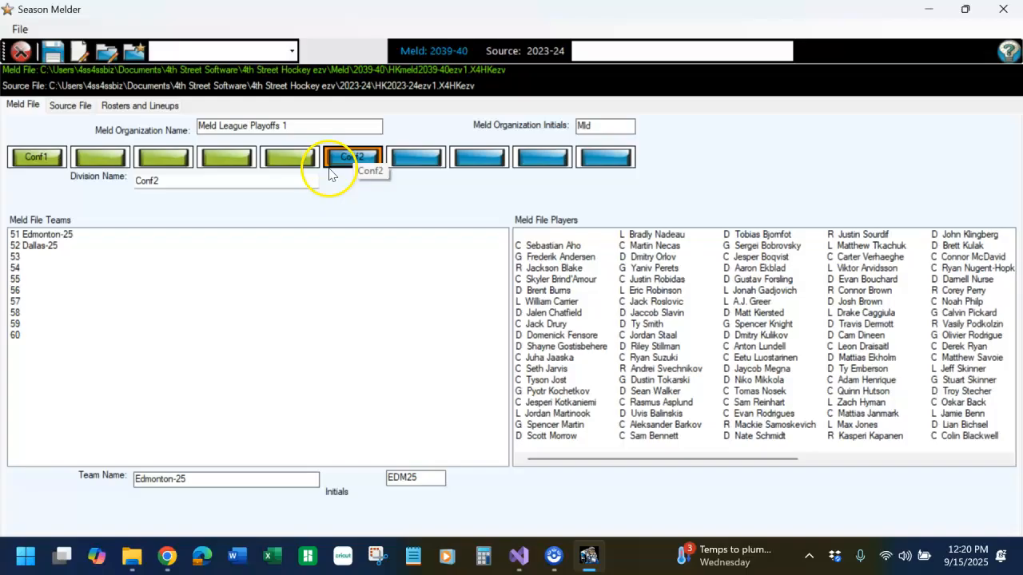
left_click(15, 257)
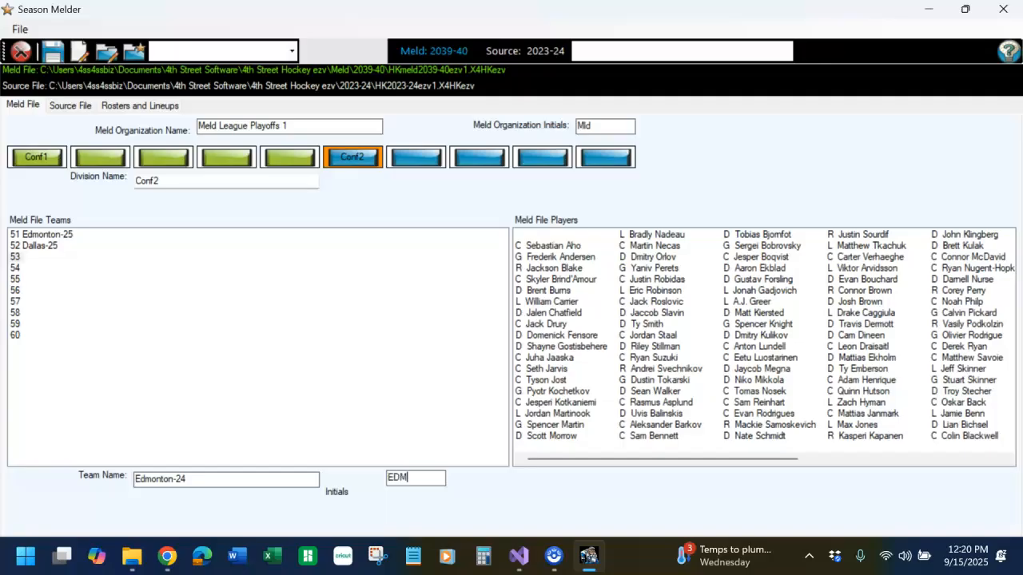
left_click(15, 269)
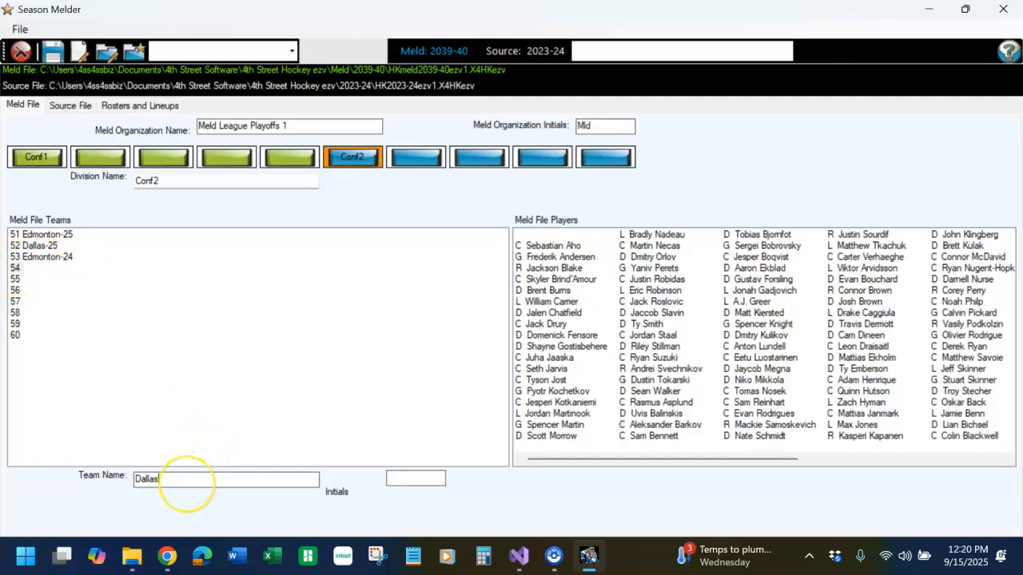
left_click(32, 256)
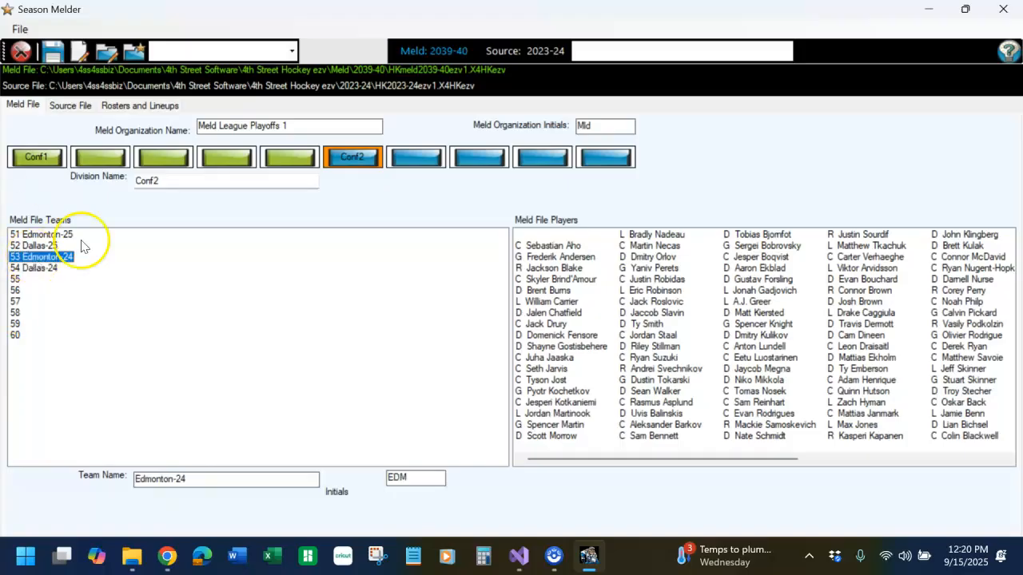
Step: Rename the fourth Conf1 team in the meld file as New York R-24
left_click(36, 157)
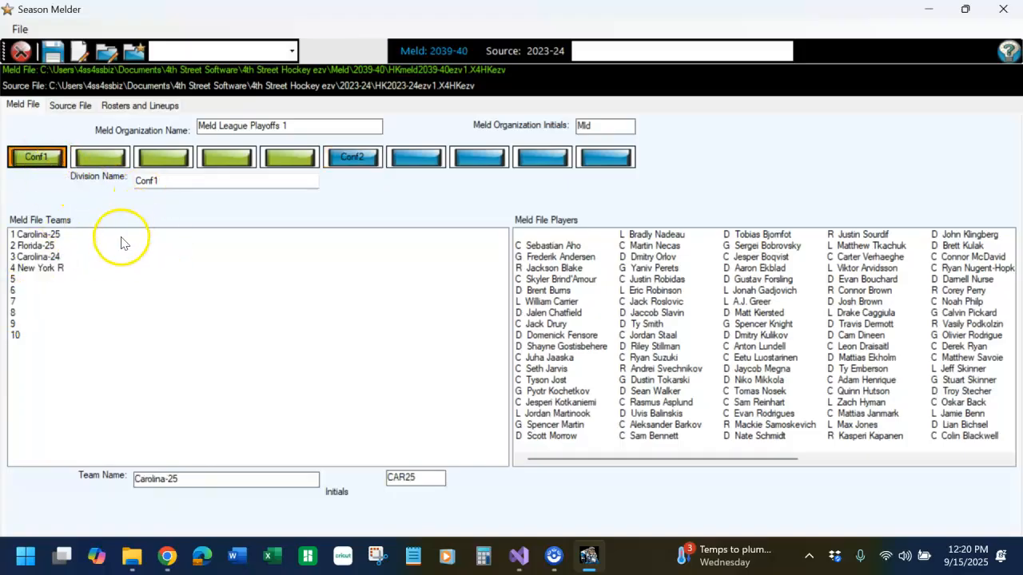
left_click(49, 269)
left_click(209, 477)
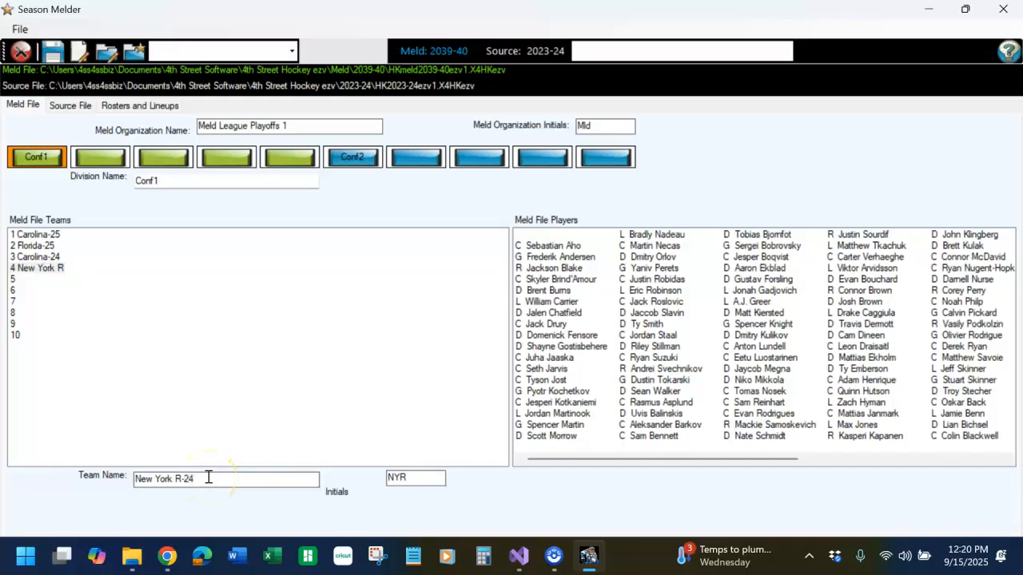
left_click(36, 257)
left_click(53, 269)
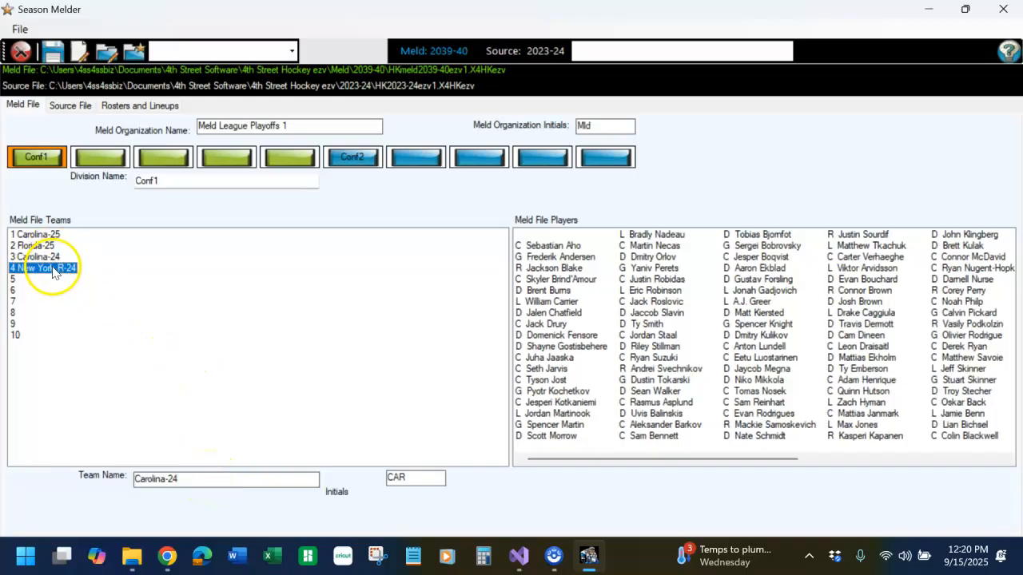
left_click(44, 257)
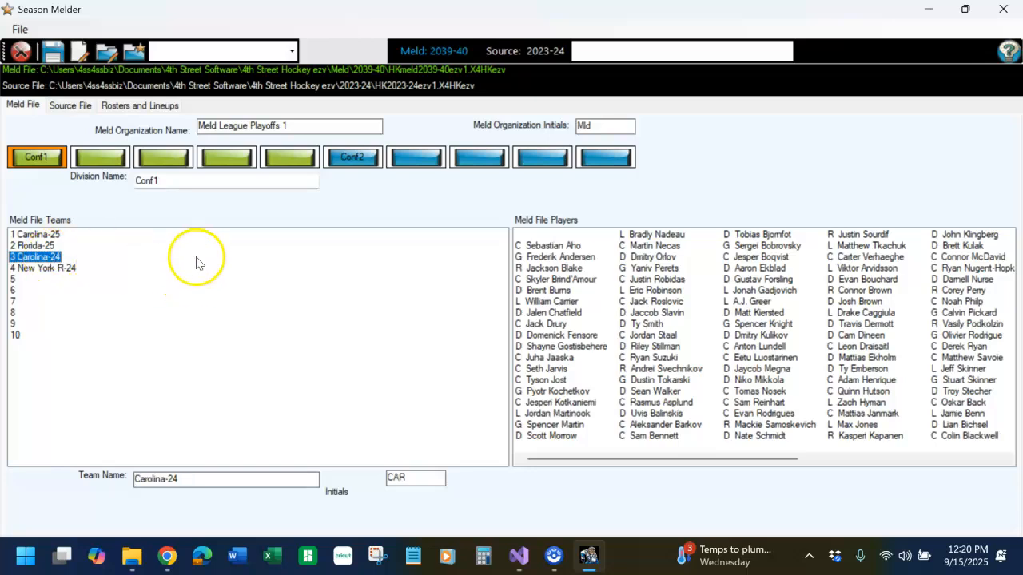
Step: Check the 2023-24 source divisions, and change the third Conf1 meld team to Florida-24 with initials FLA
left_click(71, 106)
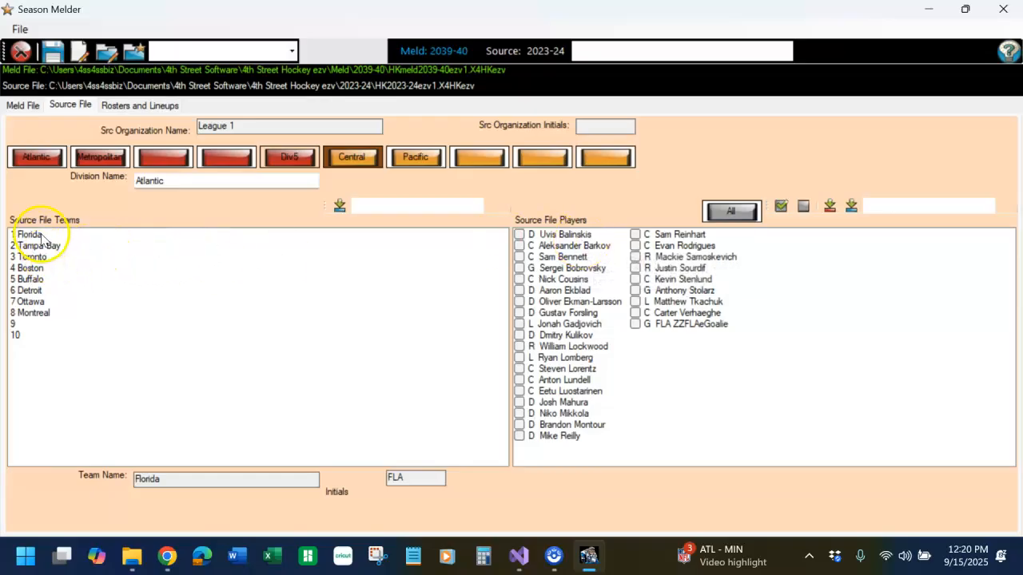
left_click(96, 157)
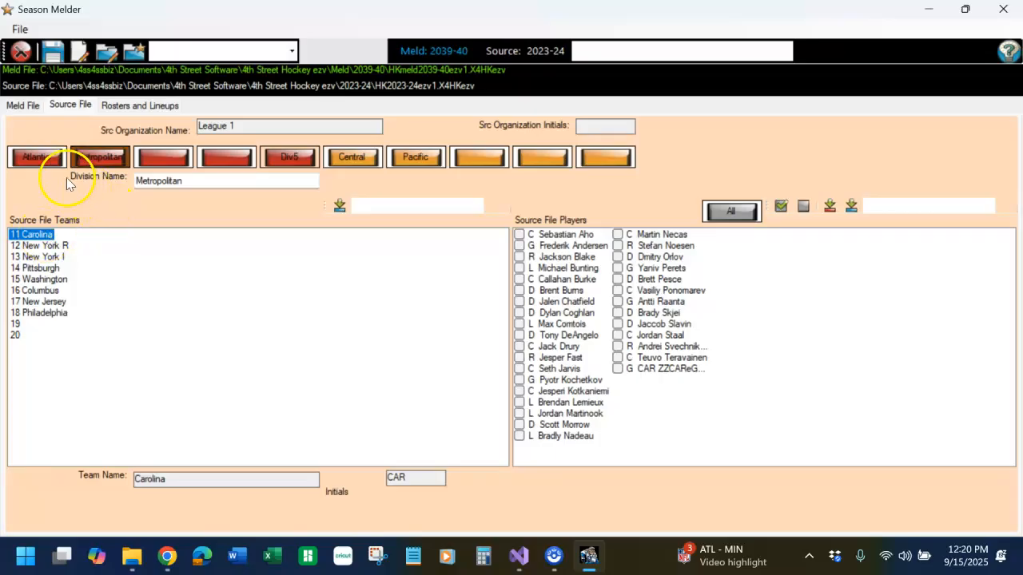
left_click(24, 105)
left_click(37, 257)
left_click(40, 267)
left_click(36, 246)
left_click(38, 256)
left_click(164, 480)
left_click_drag(164, 480, 132, 488)
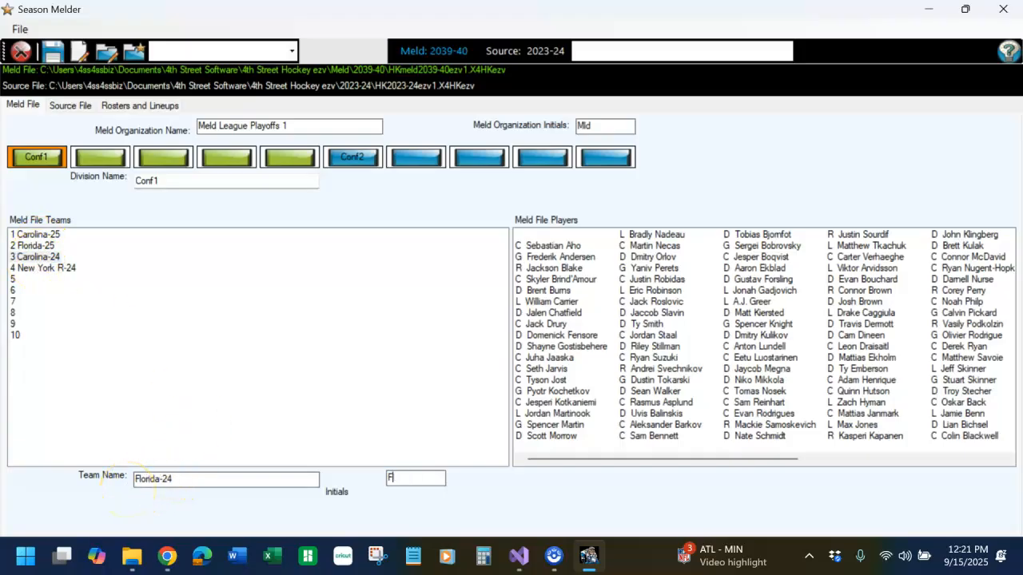
left_click(48, 269)
left_click(36, 256)
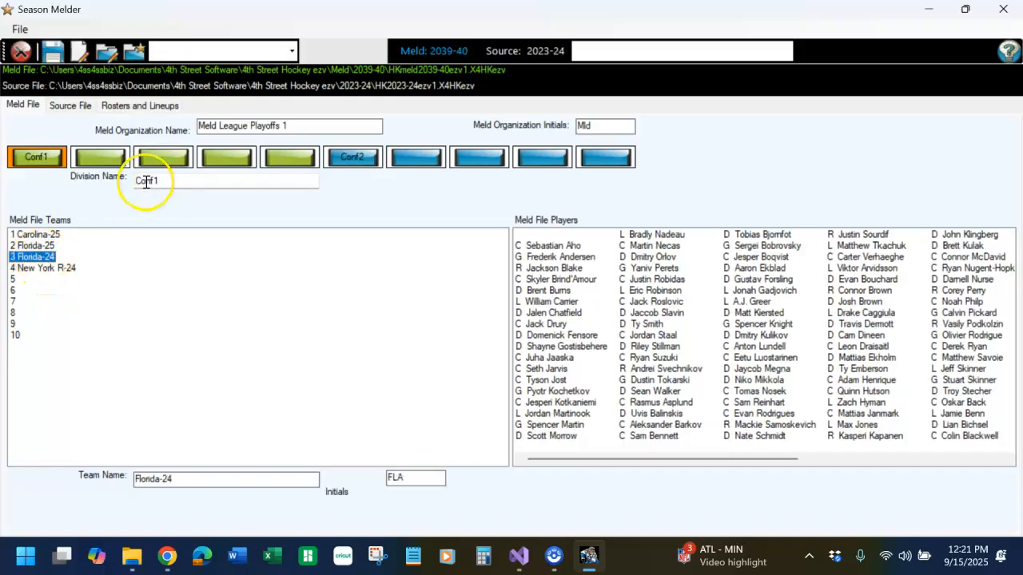
Step: Transfer all players of the source file's Atlantic team Florida to Florida-24 and review the meld file's player list
left_click(71, 106)
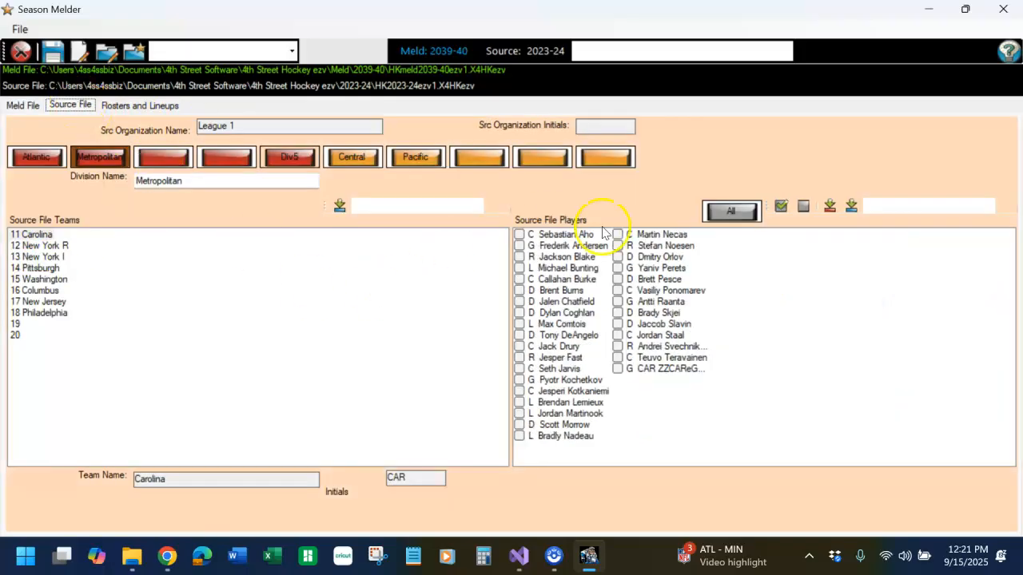
left_click(37, 157)
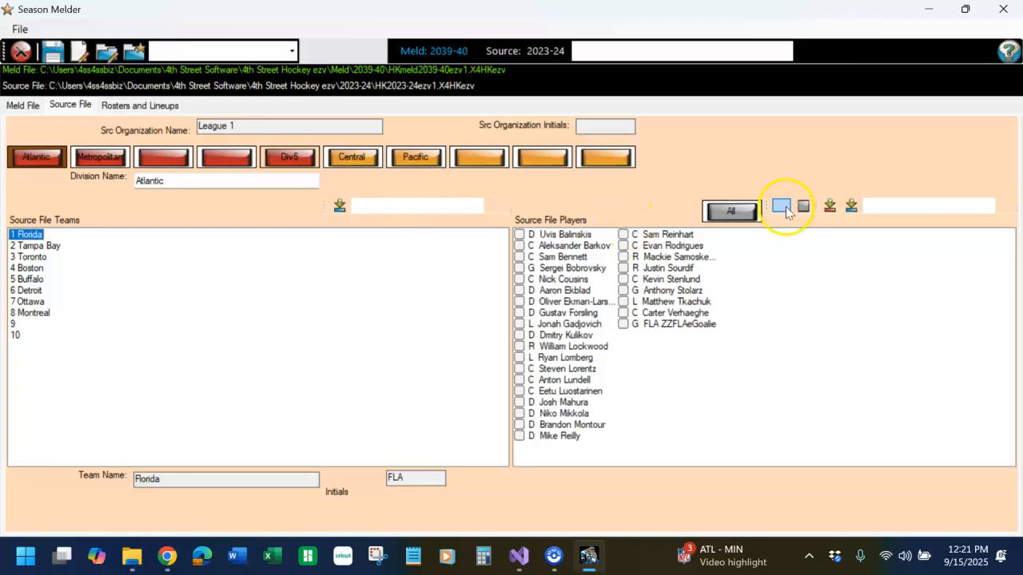
left_click(782, 207)
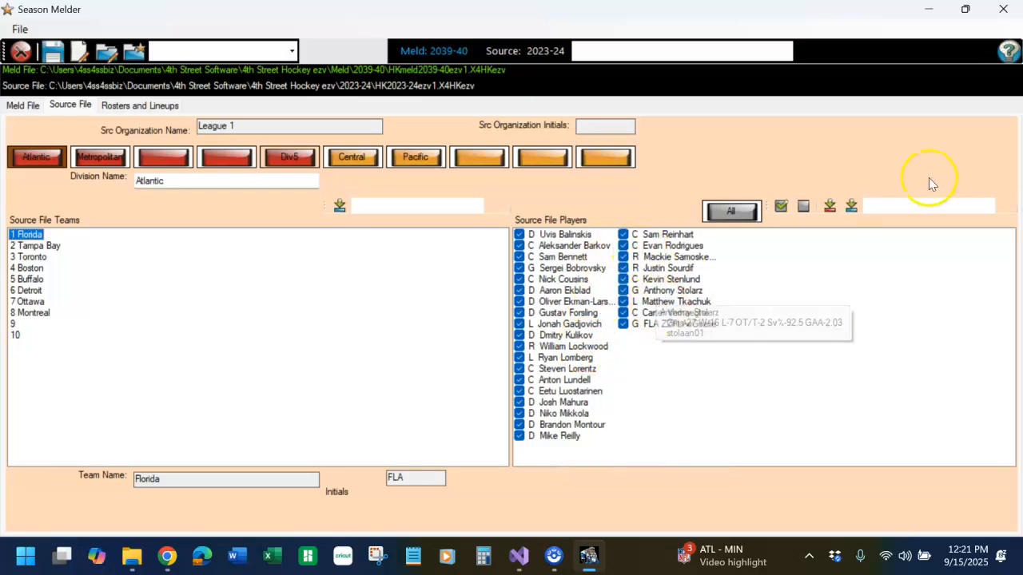
left_click(852, 207)
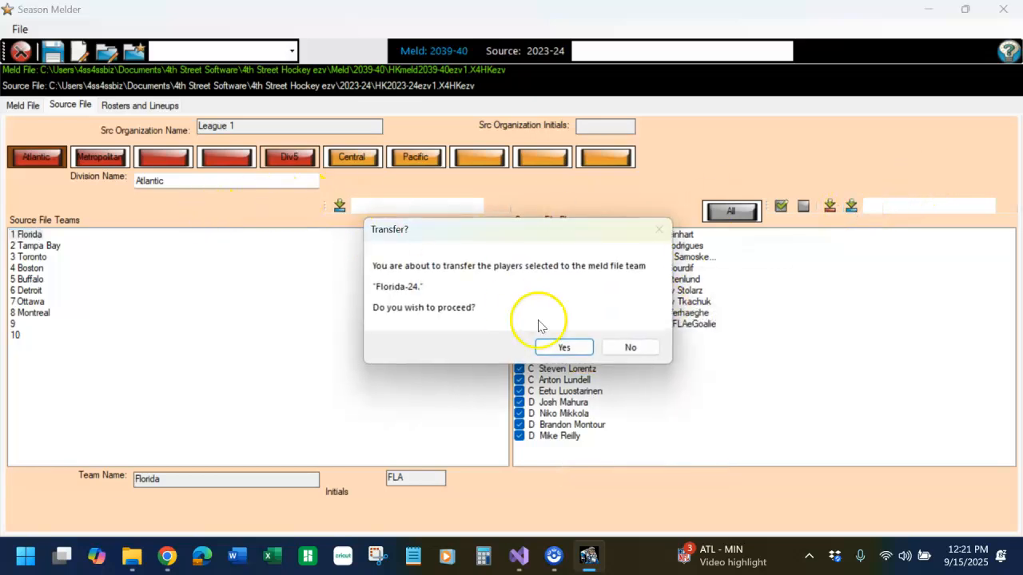
left_click(564, 347)
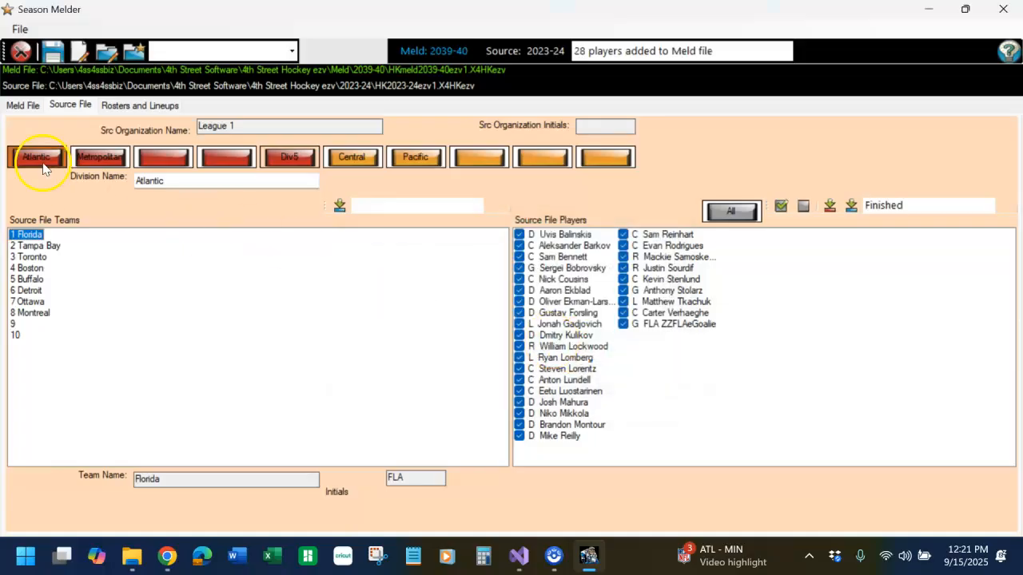
left_click(24, 104)
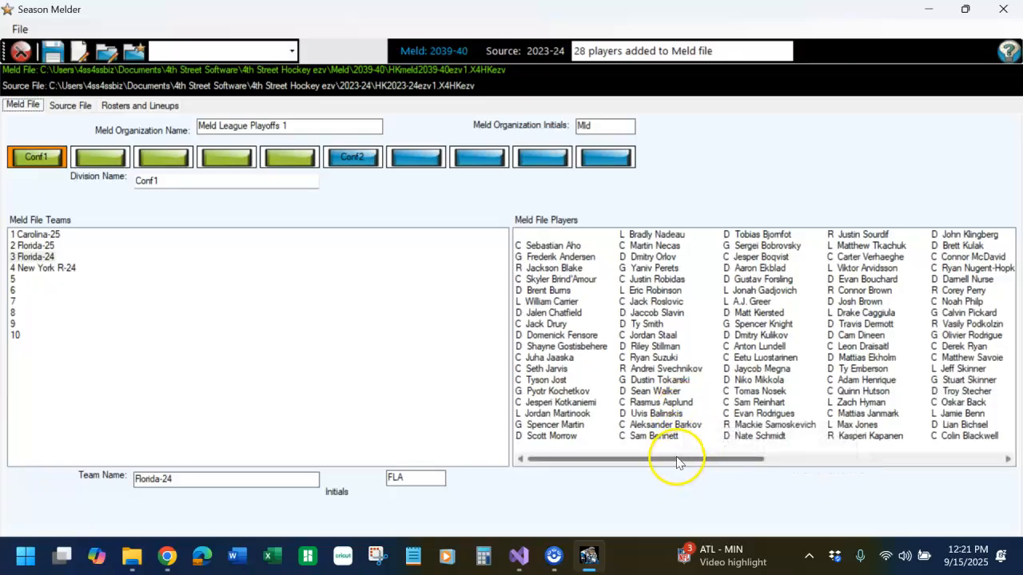
left_click_drag(676, 462, 903, 448)
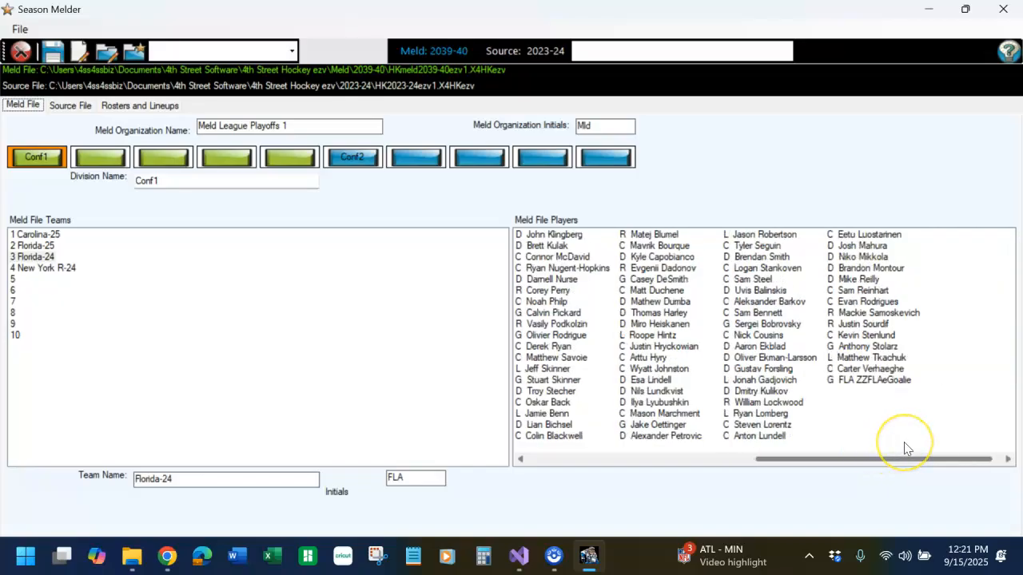
left_click_drag(904, 447, 649, 487)
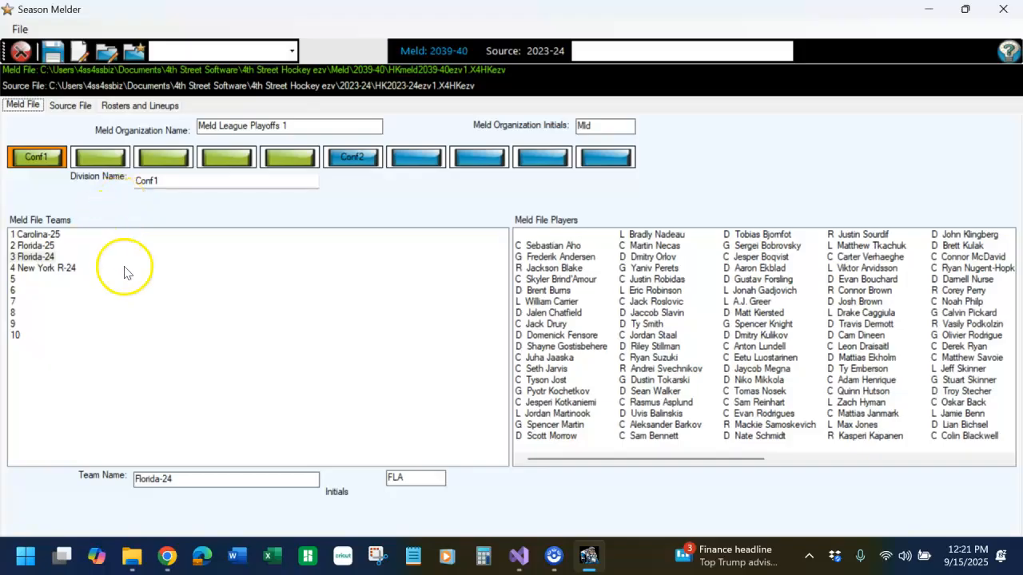
Step: Transfer all players of the source file's Metropolitan team New York R to the Conf1 meld team New York R-24
left_click(49, 270)
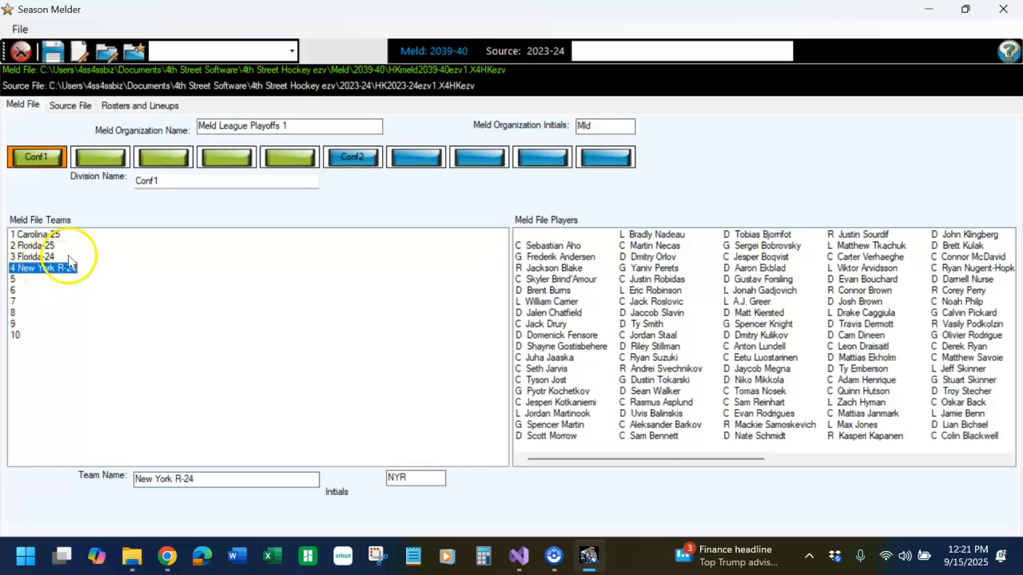
left_click(76, 109)
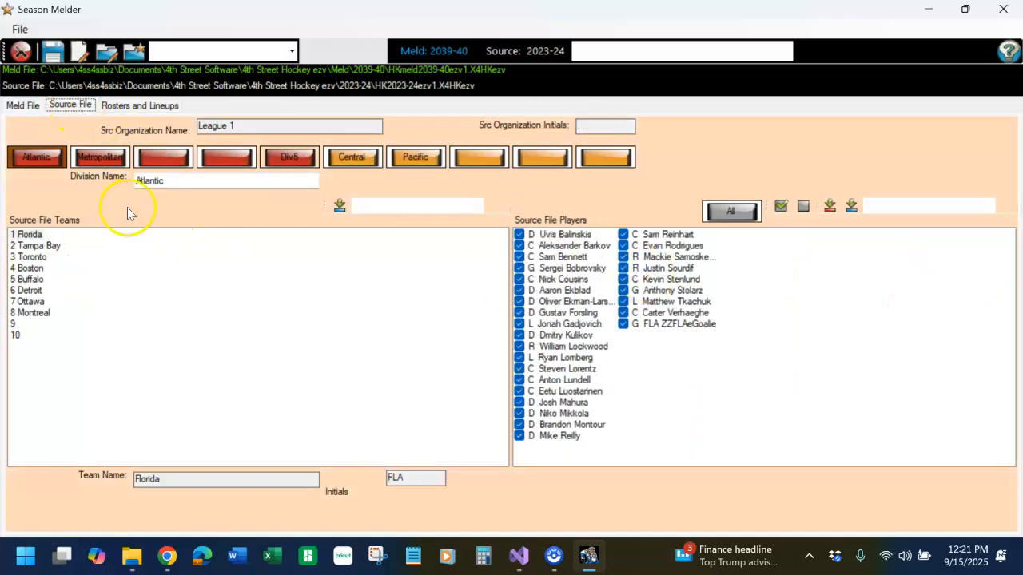
left_click(90, 158)
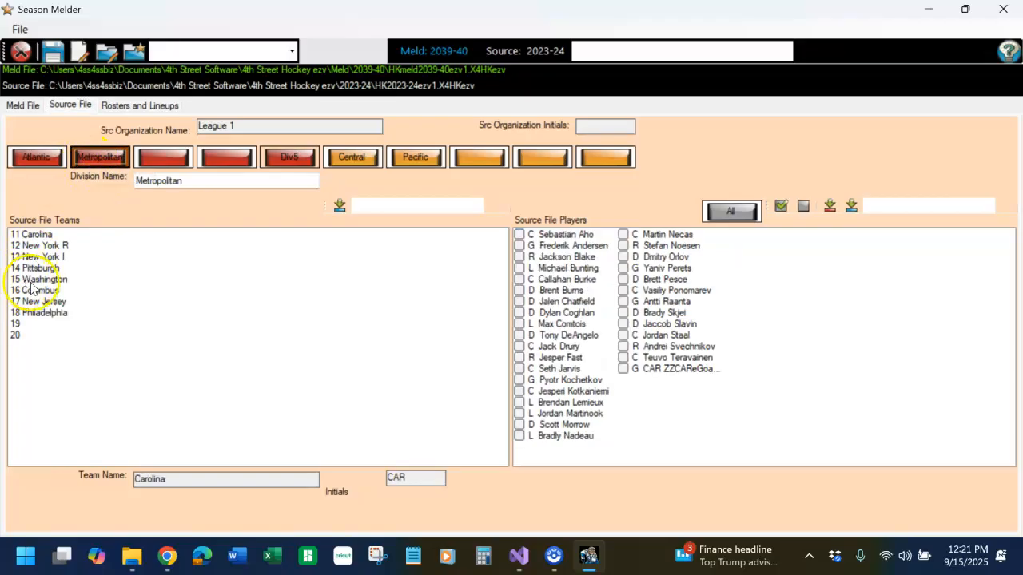
left_click(66, 248)
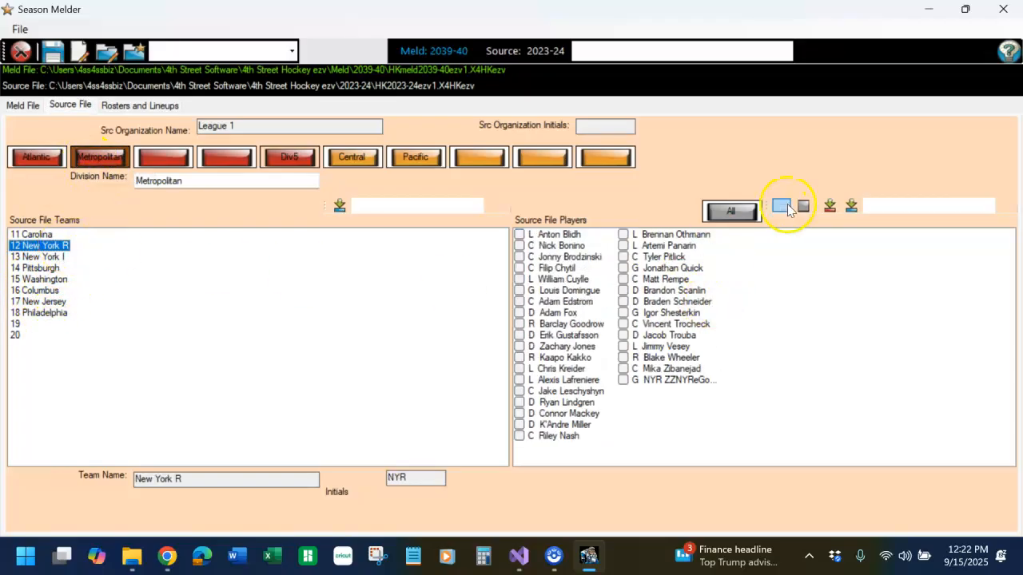
left_click(783, 207)
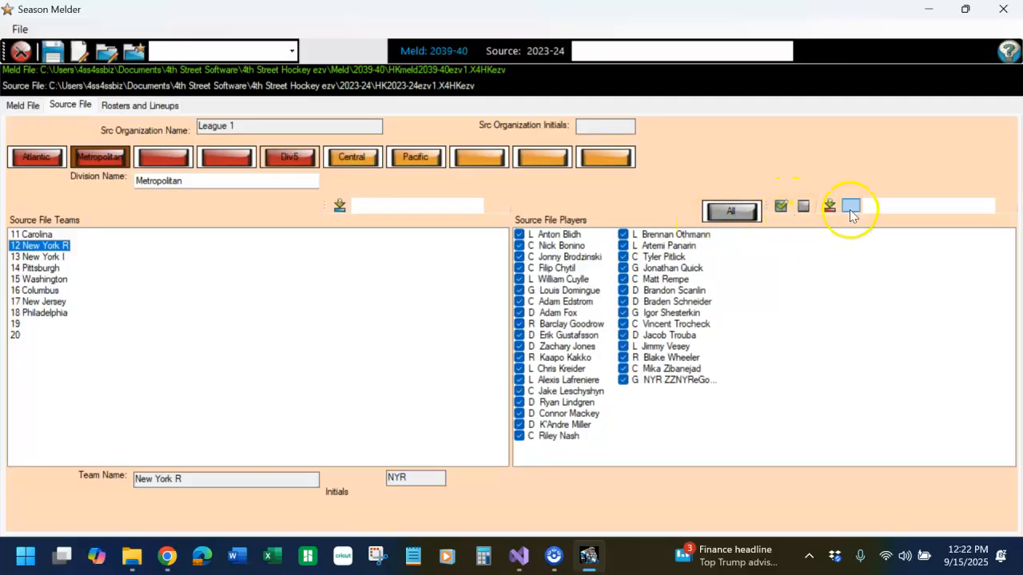
left_click(852, 208)
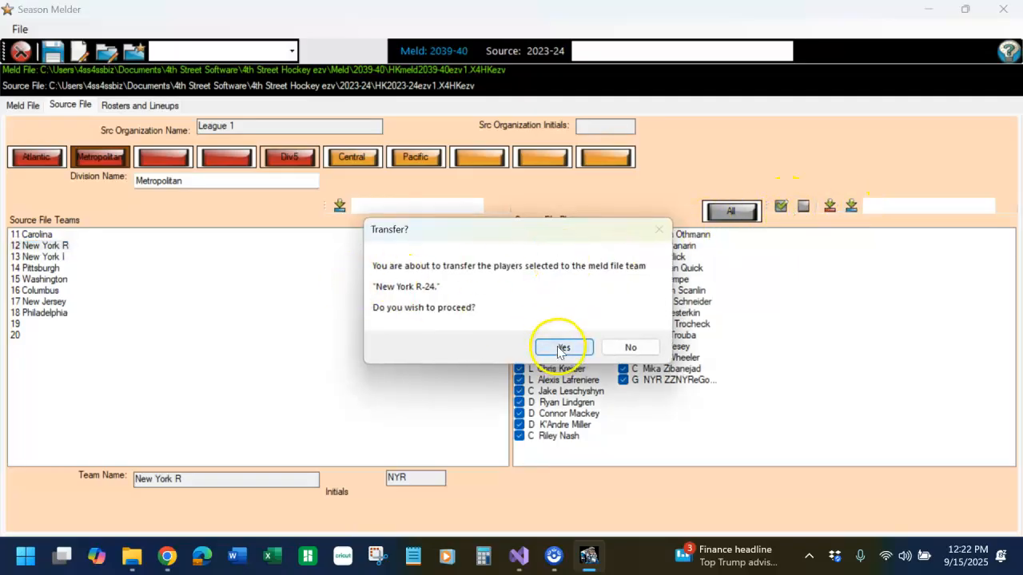
left_click(561, 346)
left_click(352, 157)
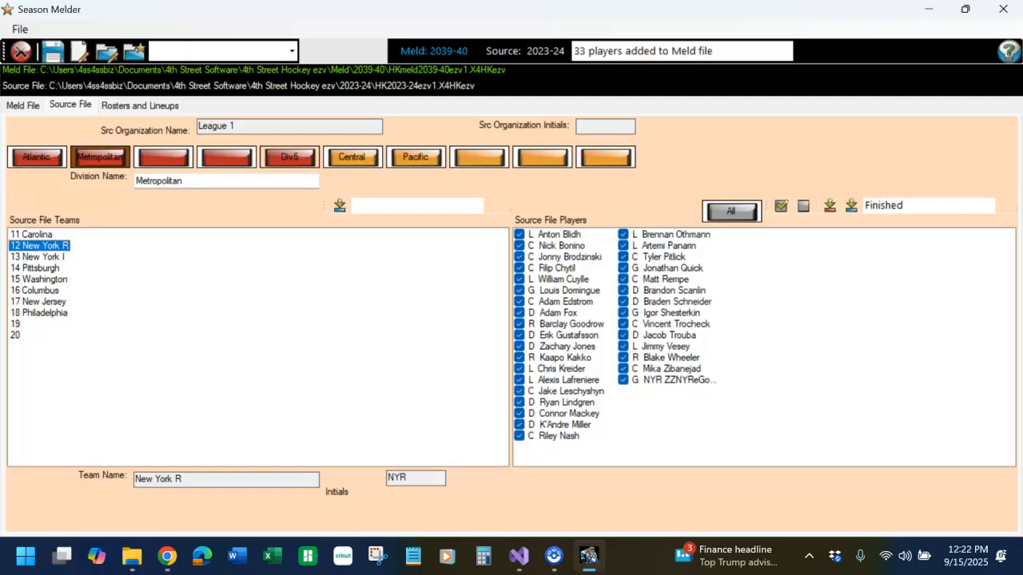
Step: Transfer all players of the source file's Pacific team Edmonton to the Conf2 meld team Edmonton-24
left_click(24, 105)
left_click(351, 157)
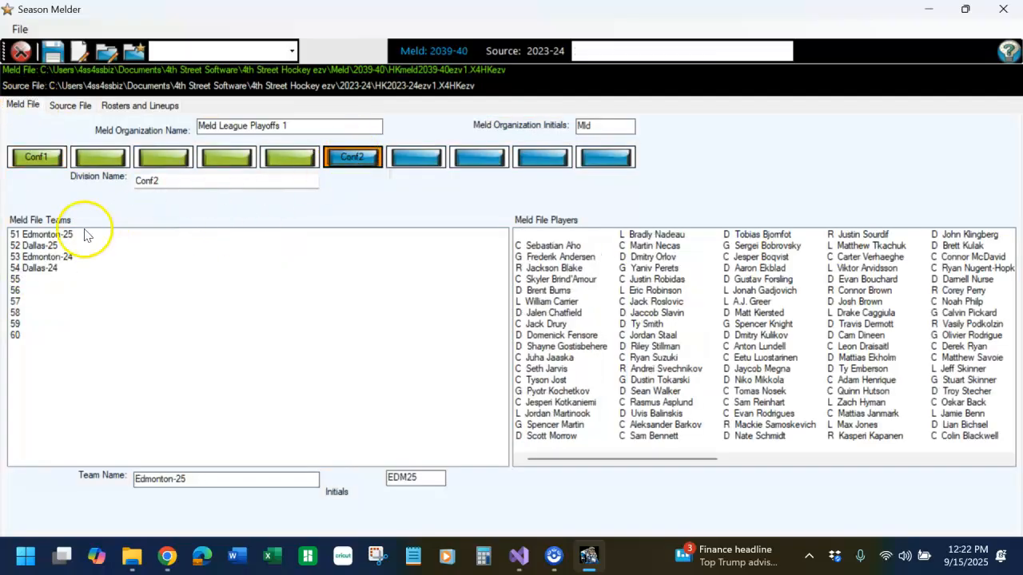
left_click(46, 256)
left_click(85, 106)
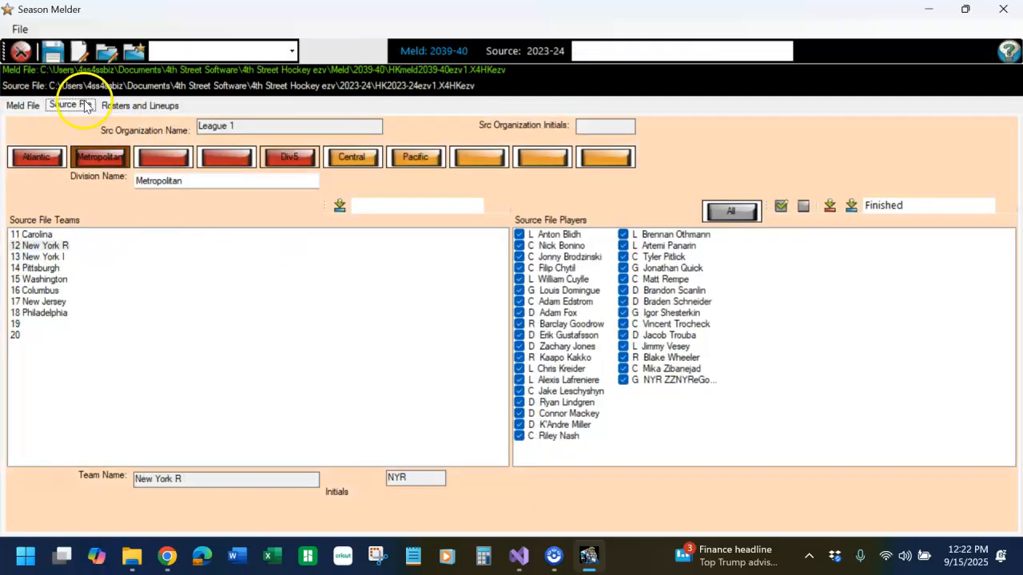
left_click(414, 156)
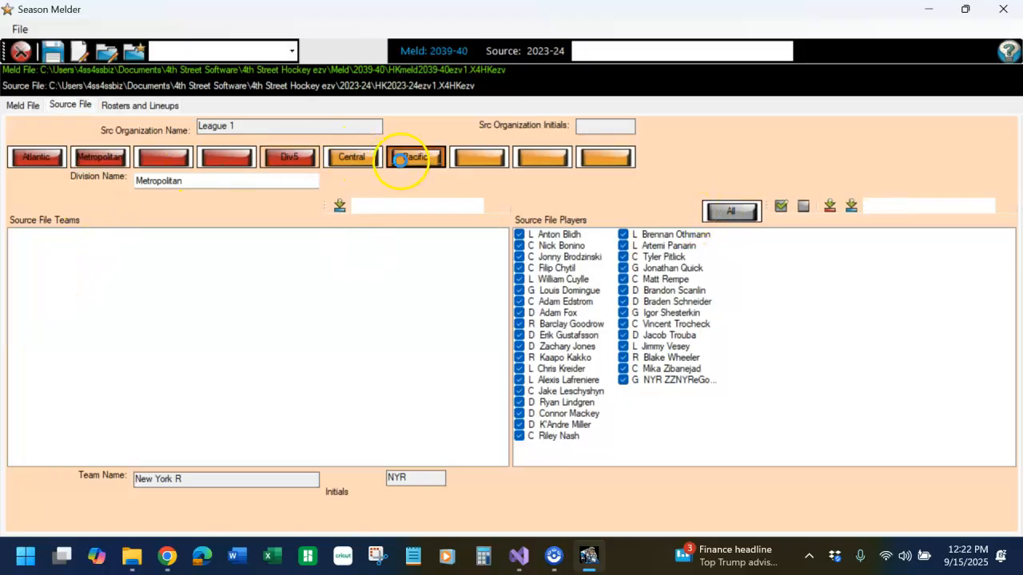
left_click(42, 246)
left_click(730, 210)
left_click(846, 206)
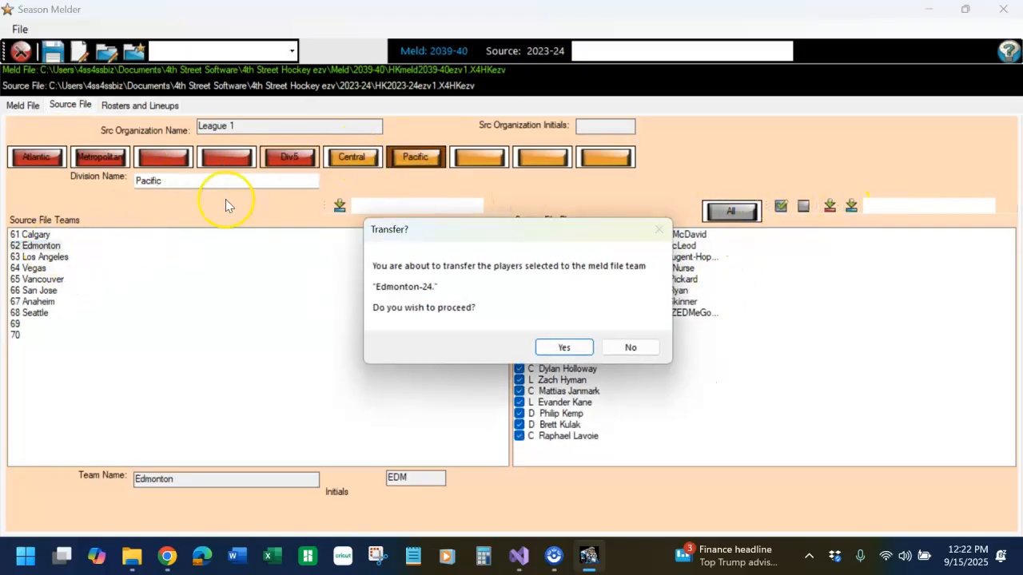
left_click(563, 347)
Step: Transfer all players of the source file's Central team Dallas to the Conf2 meld team Dallas-24
left_click(28, 107)
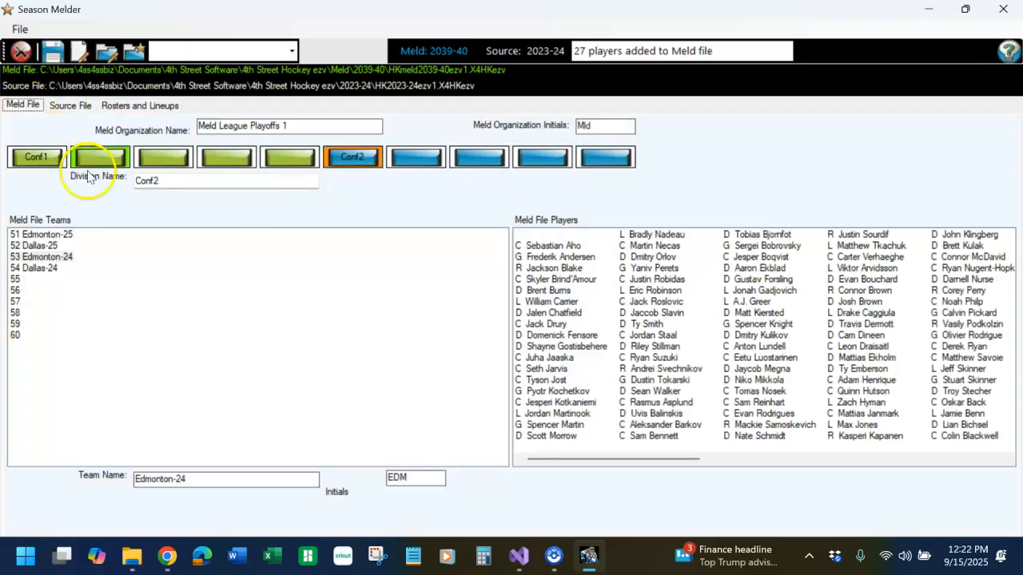
left_click(42, 267)
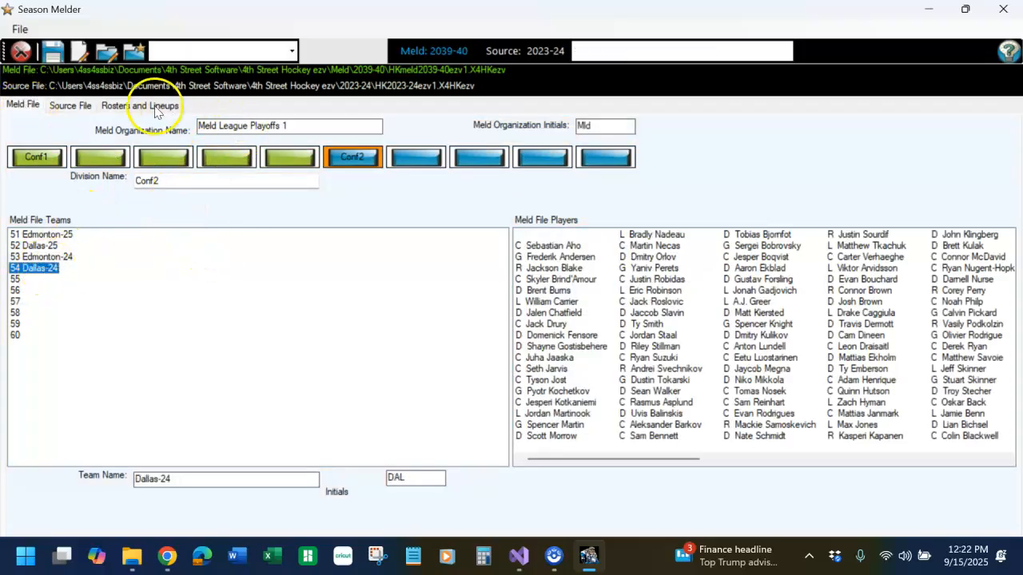
left_click(71, 105)
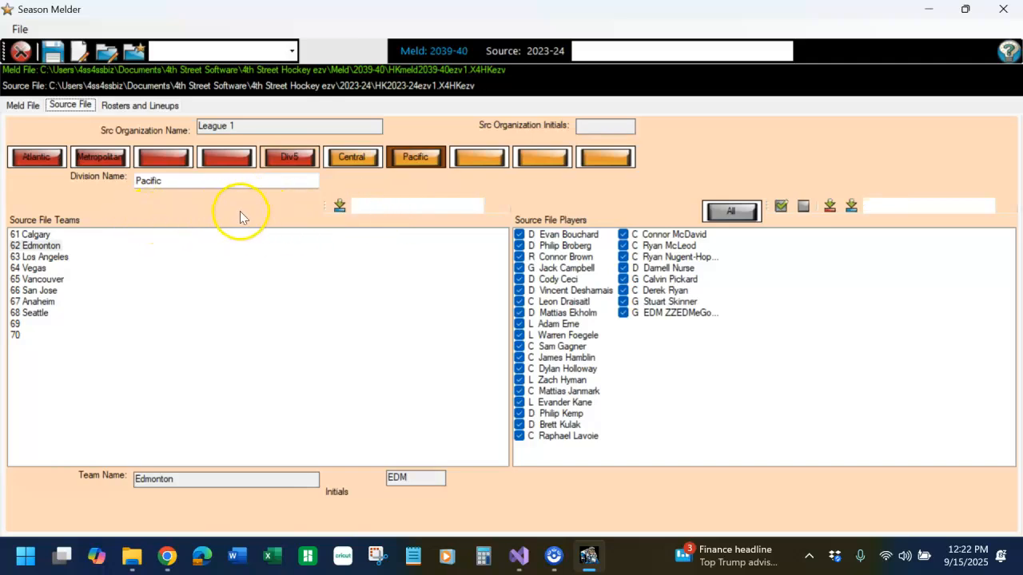
left_click(351, 156)
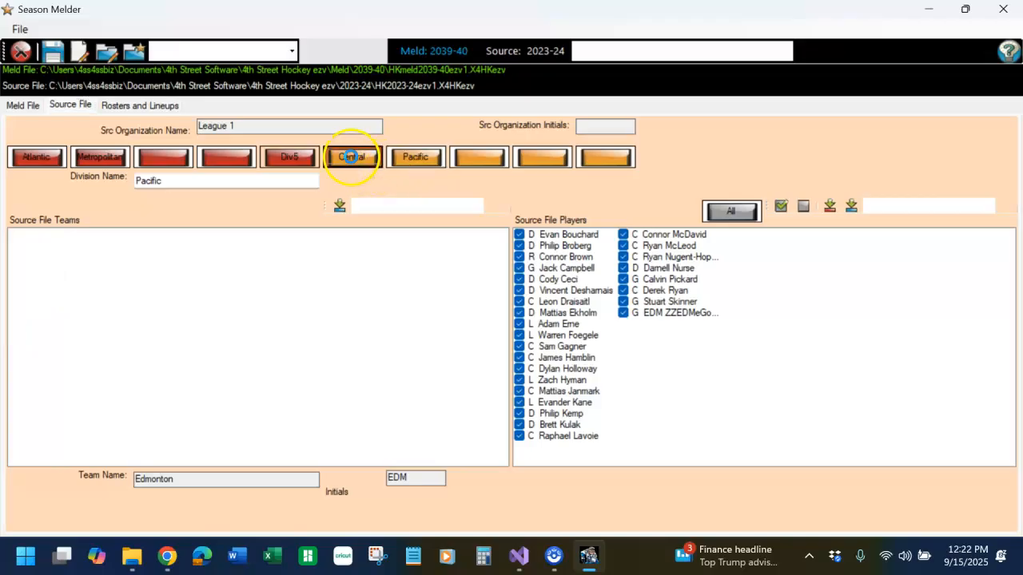
left_click(30, 267)
left_click(781, 209)
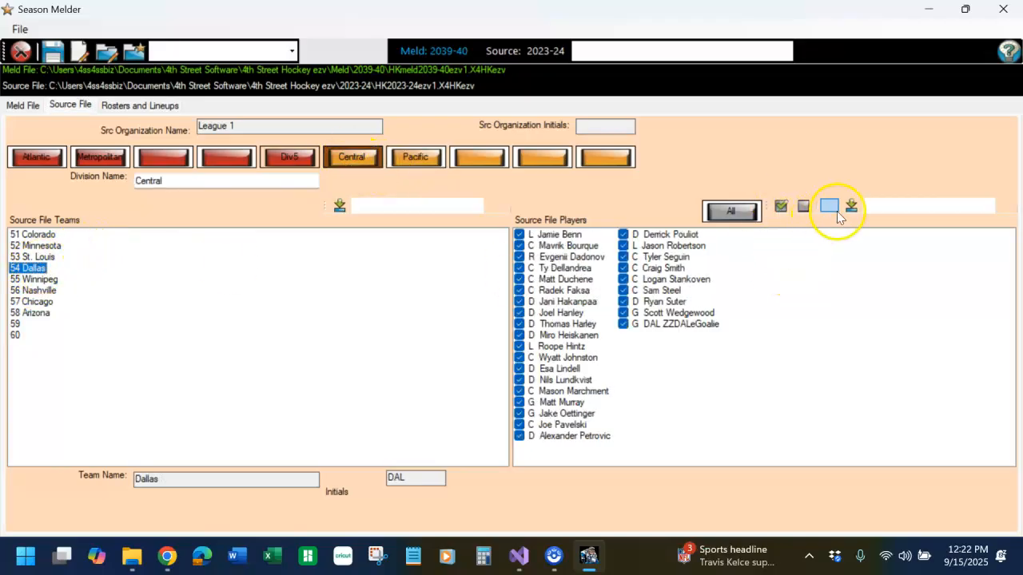
left_click(831, 208)
left_click(564, 348)
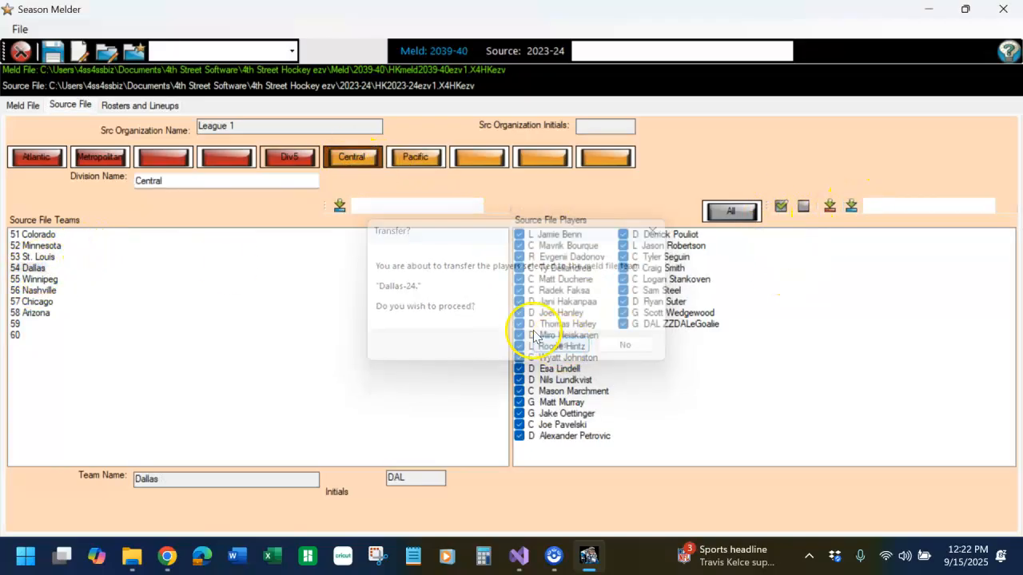
left_click(23, 104)
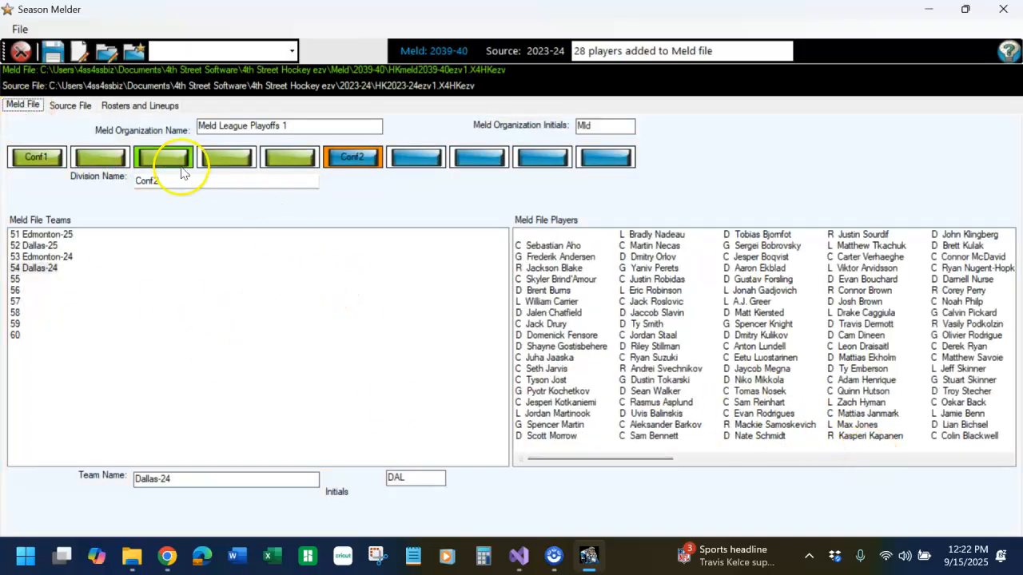
Step: Restore the meld teams' lineups using the active 2023-24 source file
left_click(116, 106)
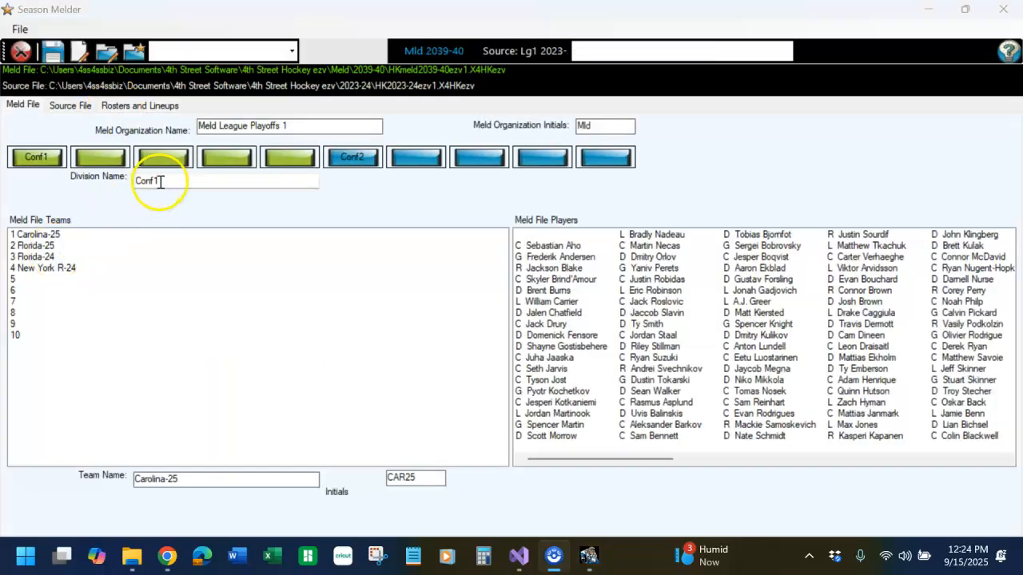
left_click(34, 257)
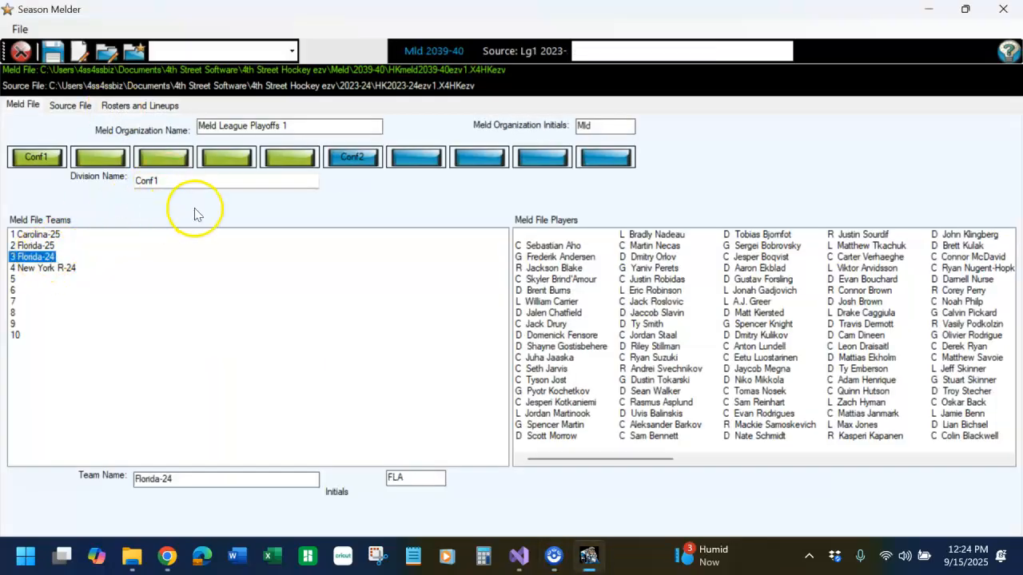
left_click(151, 107)
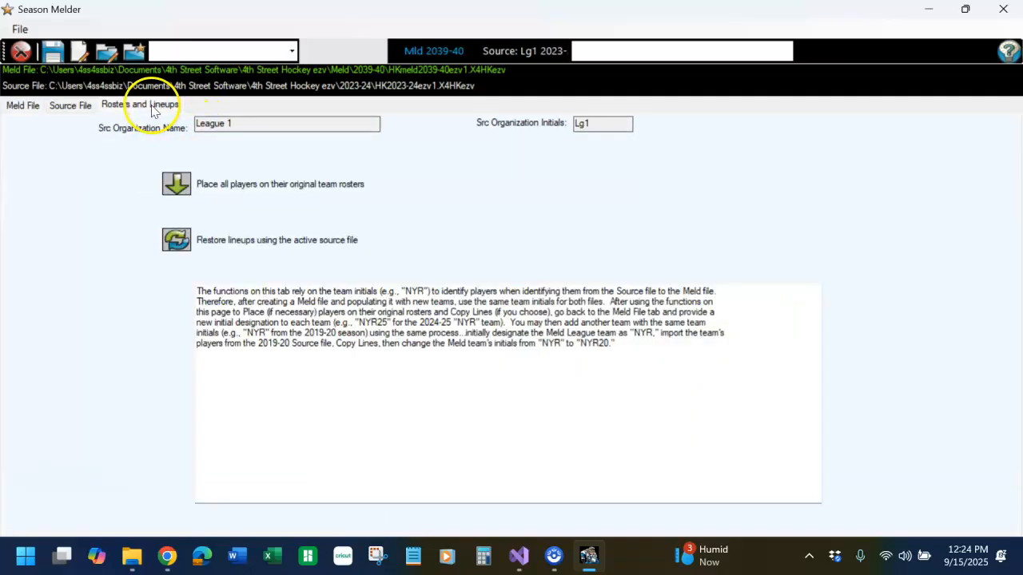
left_click(177, 241)
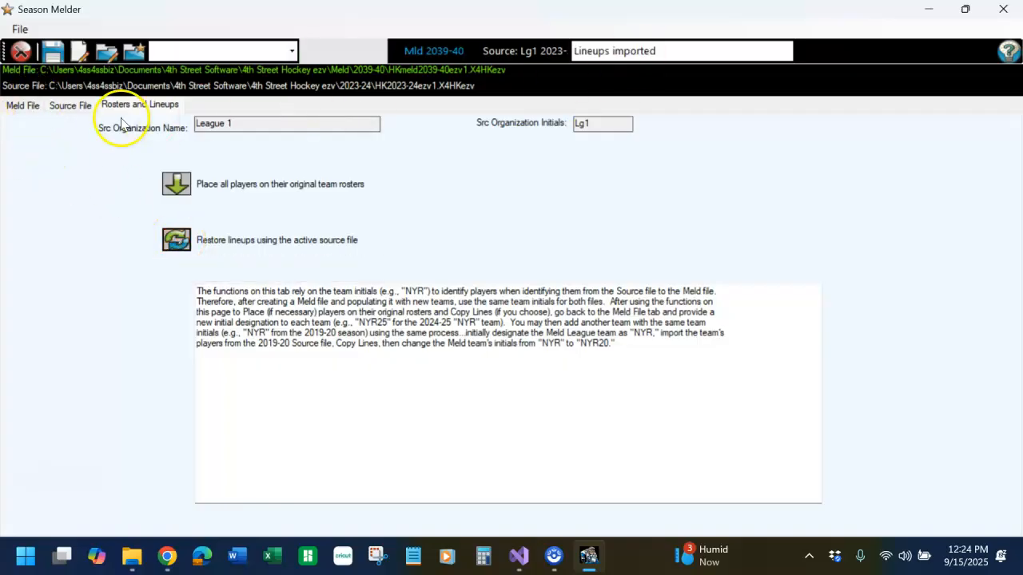
Step: Change the Conf1 team Florida-24's initials to FLA24 and append 24 to the initials of New York R-24
left_click(24, 106)
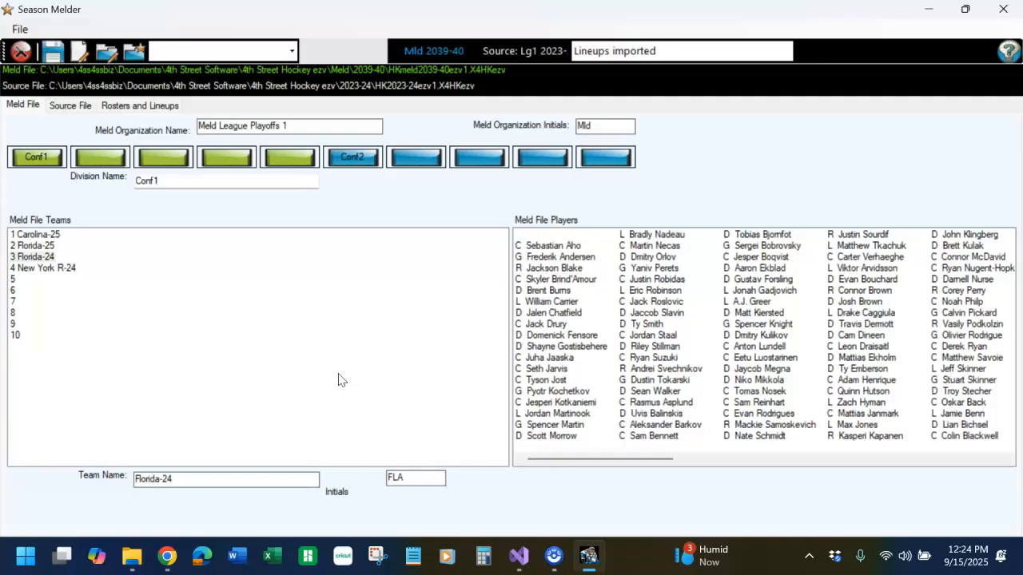
left_click(457, 478)
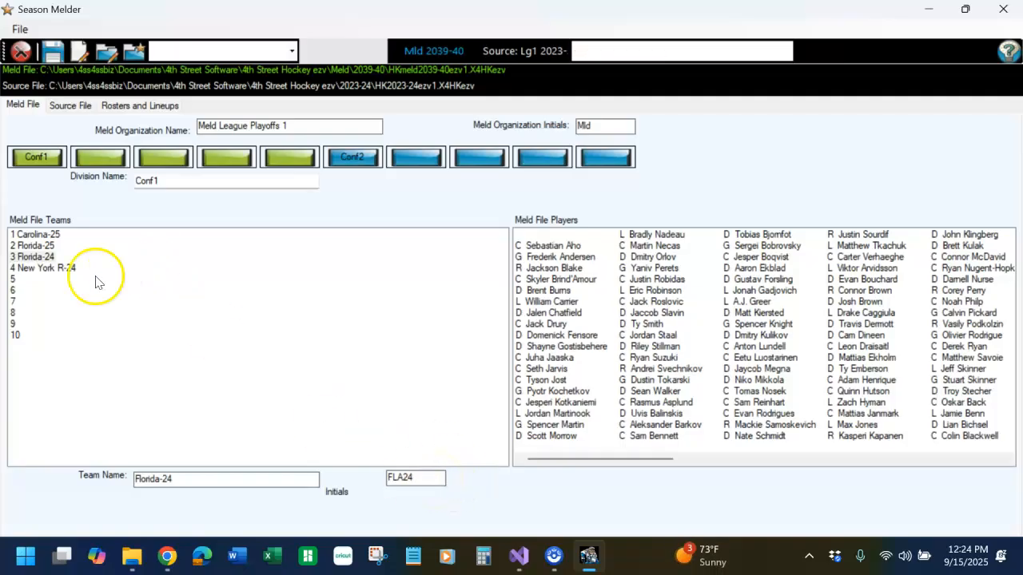
left_click(44, 268)
left_click(412, 481)
type("24")
Step: Set the initials of the Conf2 teams Edmonton-24 to EDM24 and Dallas-24 to DAL24, and close the Season Melder
left_click(365, 165)
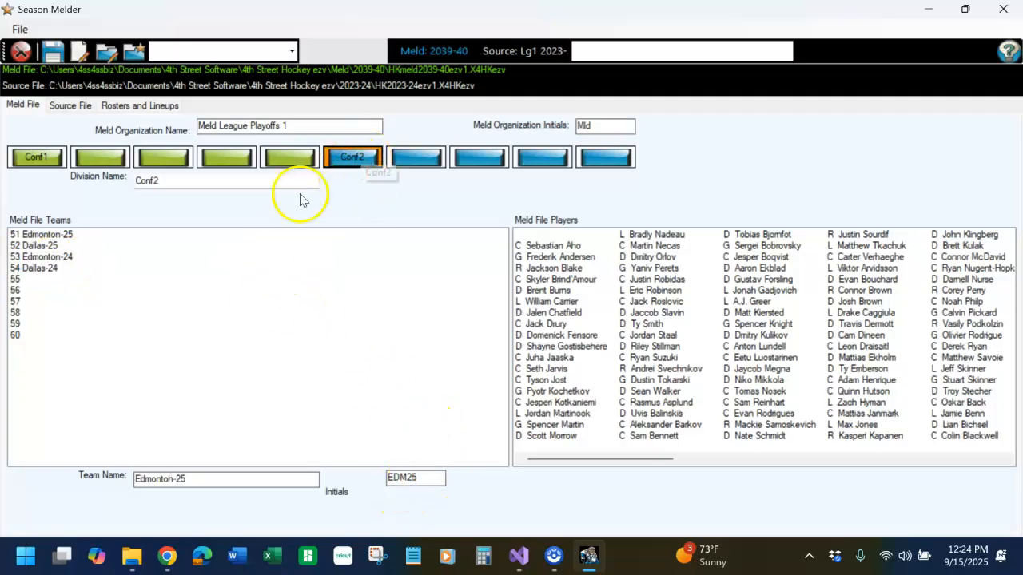
left_click(52, 258)
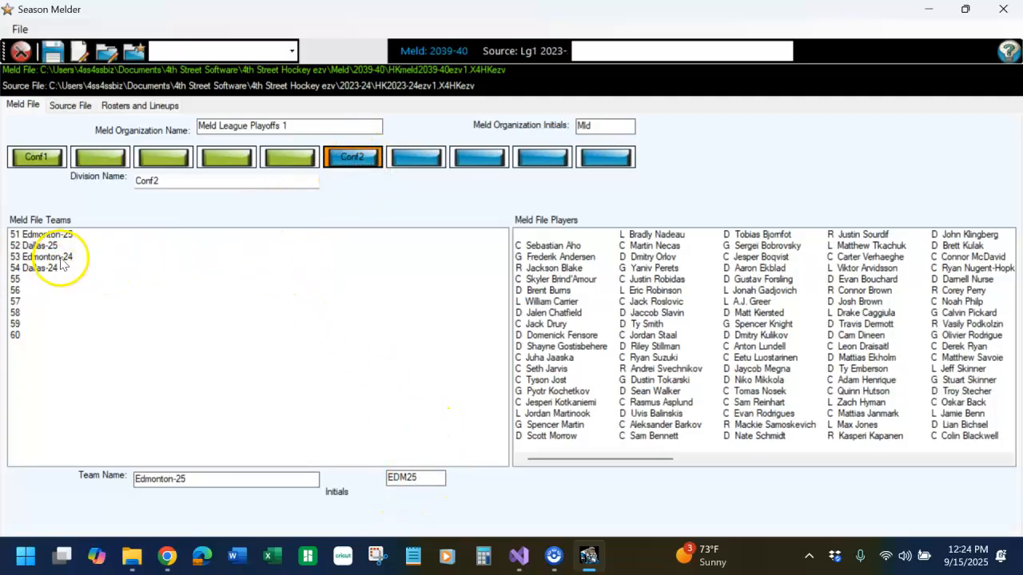
left_click(416, 477)
type("24")
left_click(56, 268)
left_click(430, 477)
type("24")
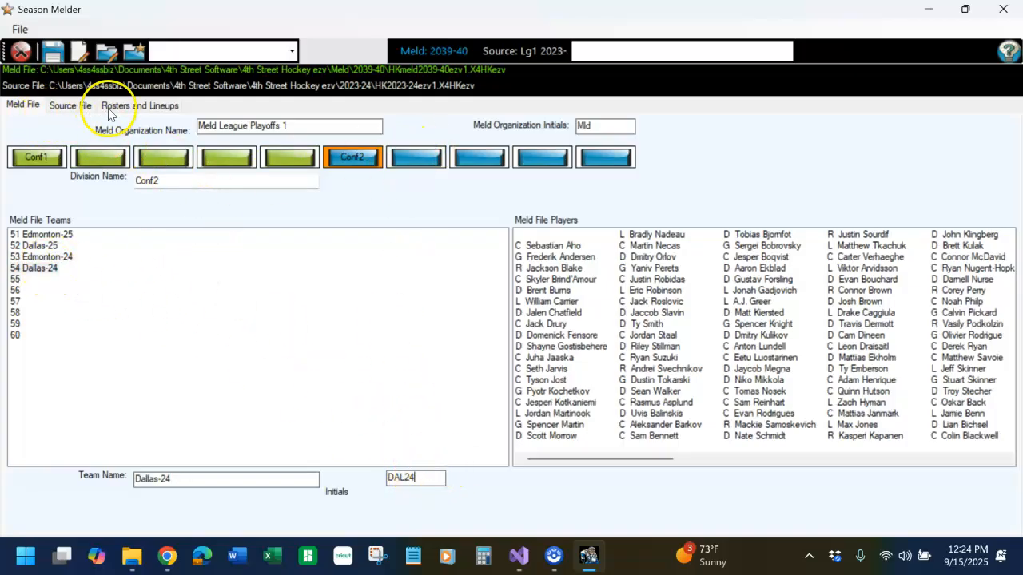
left_click(19, 52)
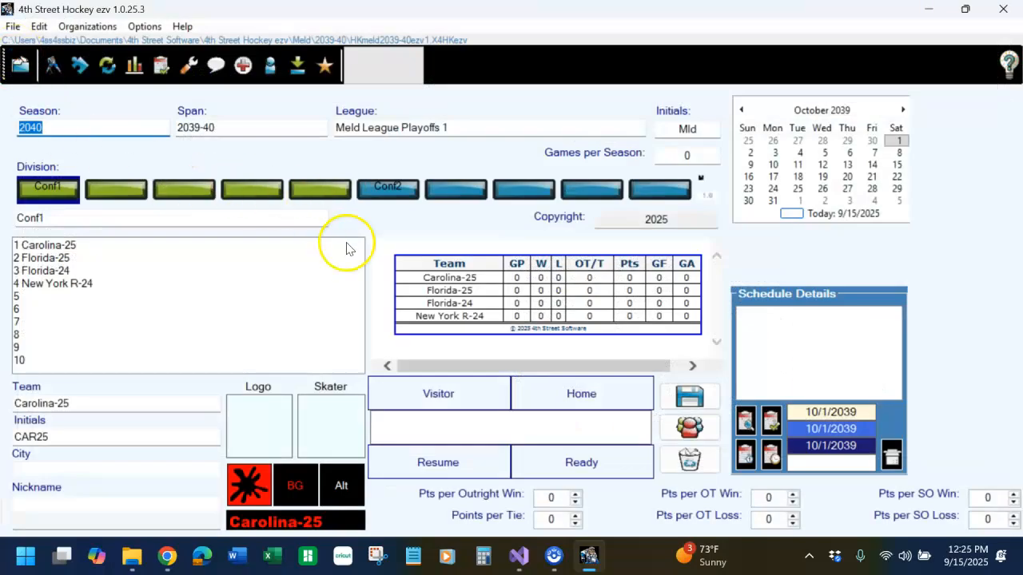